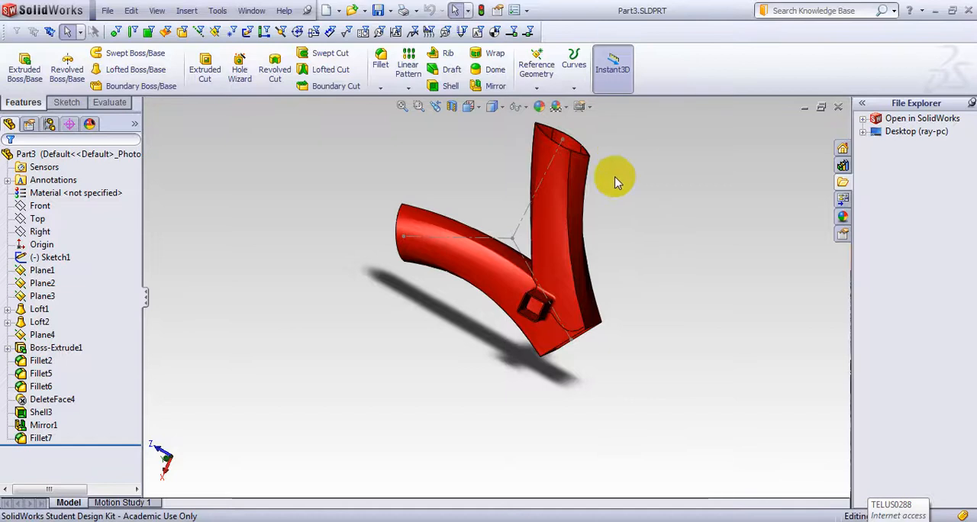
middle_drag(616, 182, 576, 384)
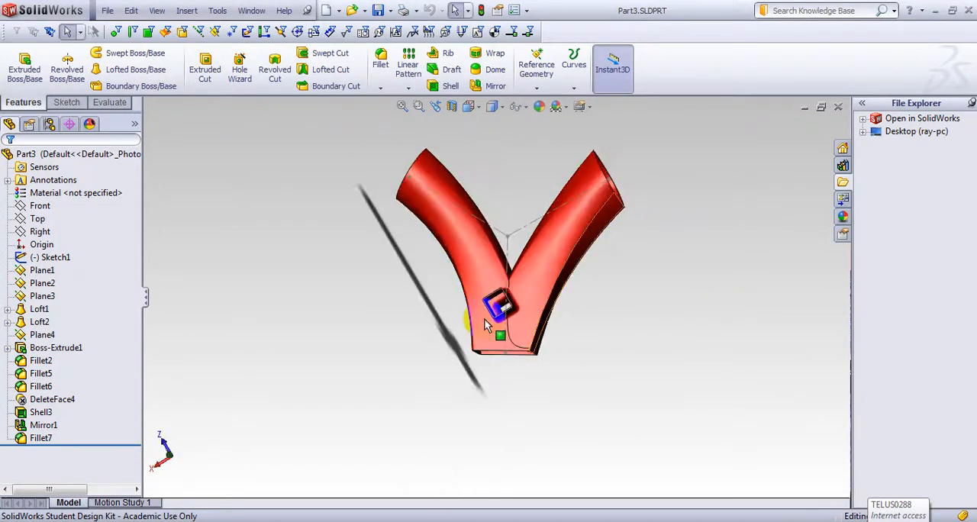
middle_drag(412, 273, 426, 219)
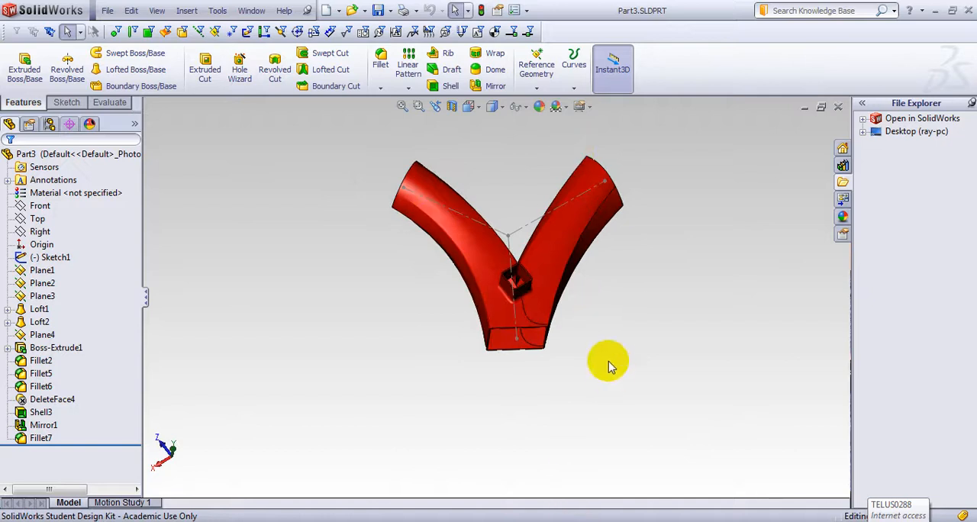
middle_drag(610, 343, 715, 440)
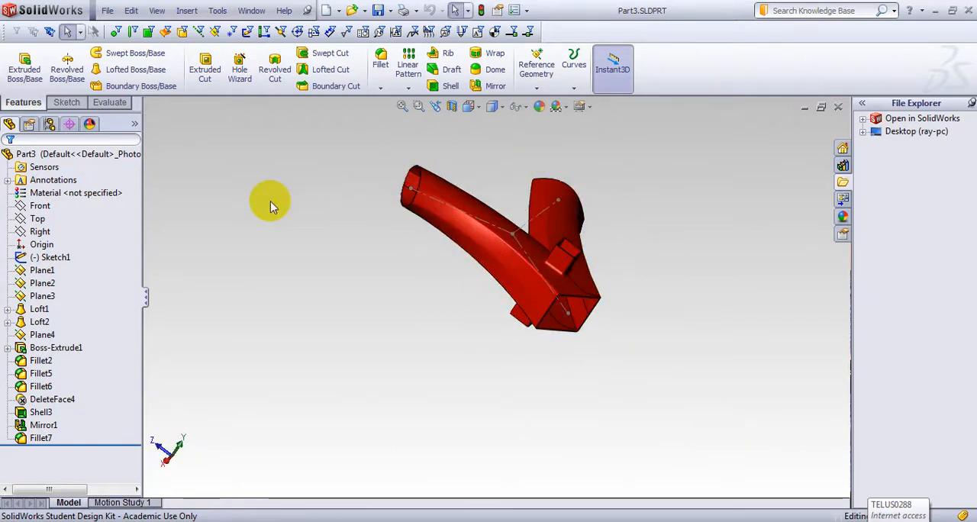
middle_drag(270, 202, 458, 244)
Step: Create a new part from the tutorial part template and start a sketch on the Top plane
key(ctrl+n)
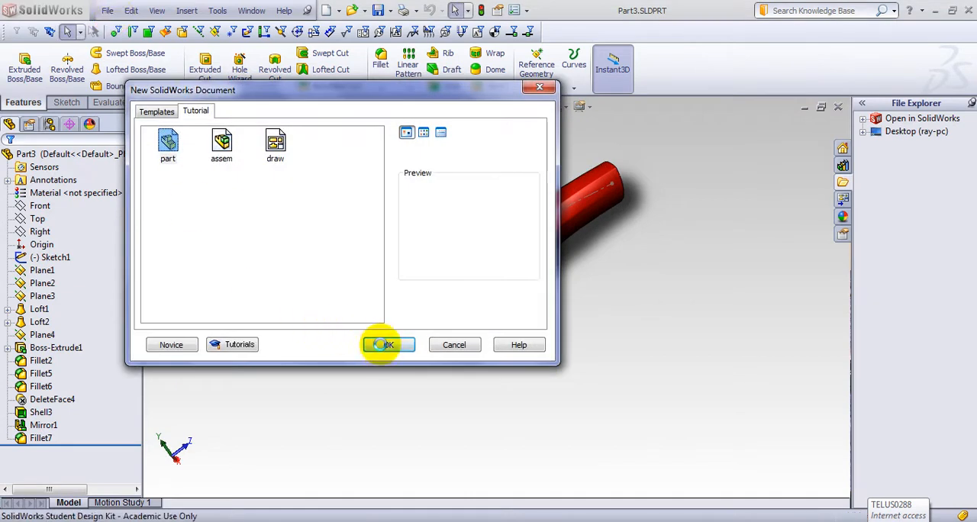
click(386, 345)
click(34, 208)
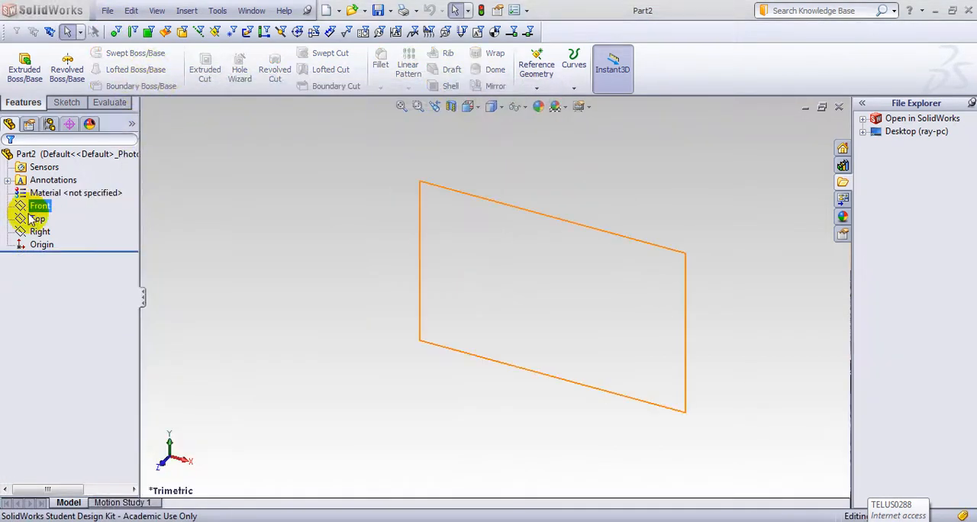
click(34, 219)
click(23, 196)
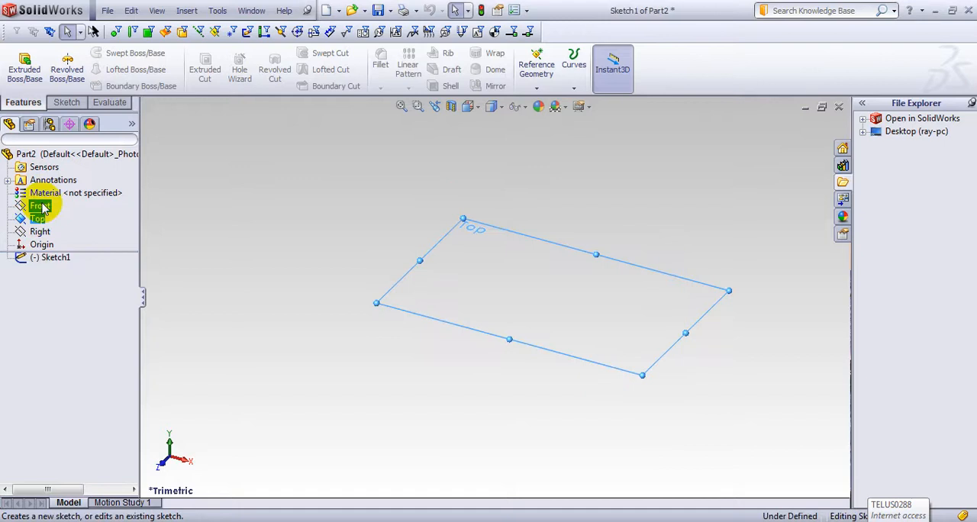
Step: Draw two slanted centerlines from the origin, about 84 mm toward the upper right and about 81 mm toward the lower right
click(98, 56)
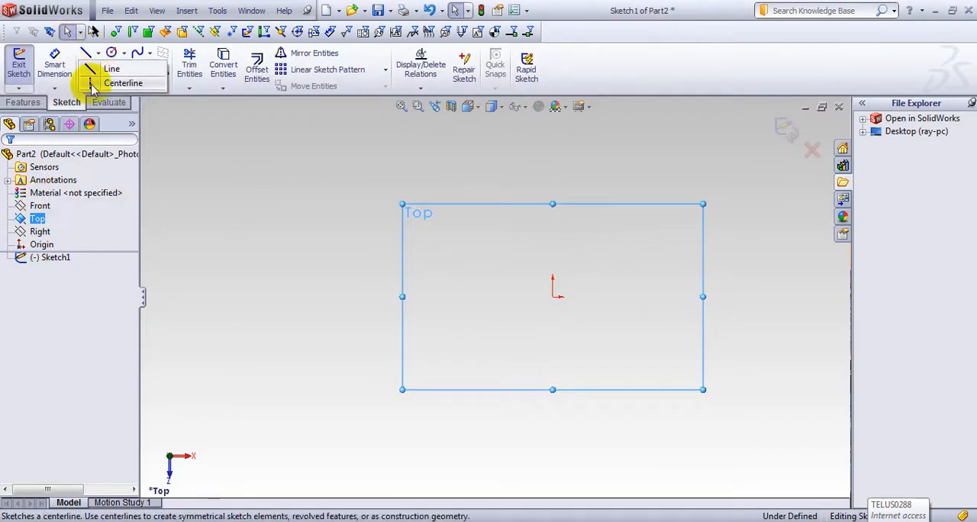
click(87, 76)
drag(553, 298, 669, 191)
key(Escape)
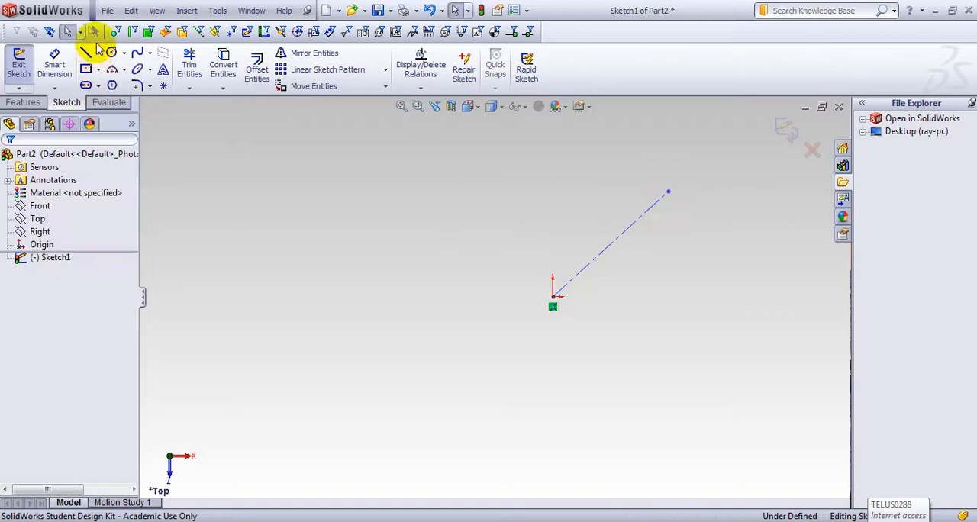
click(98, 55)
click(89, 80)
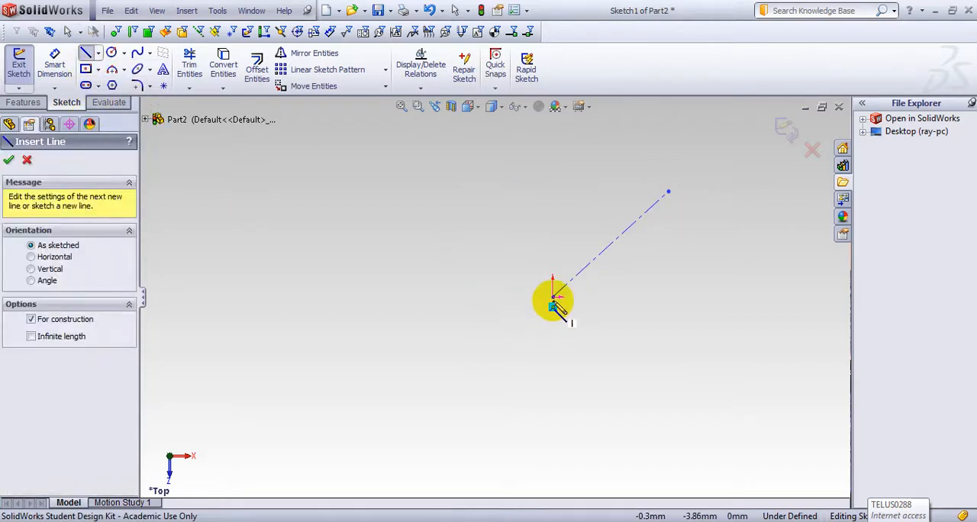
drag(552, 305, 641, 417)
key(Escape)
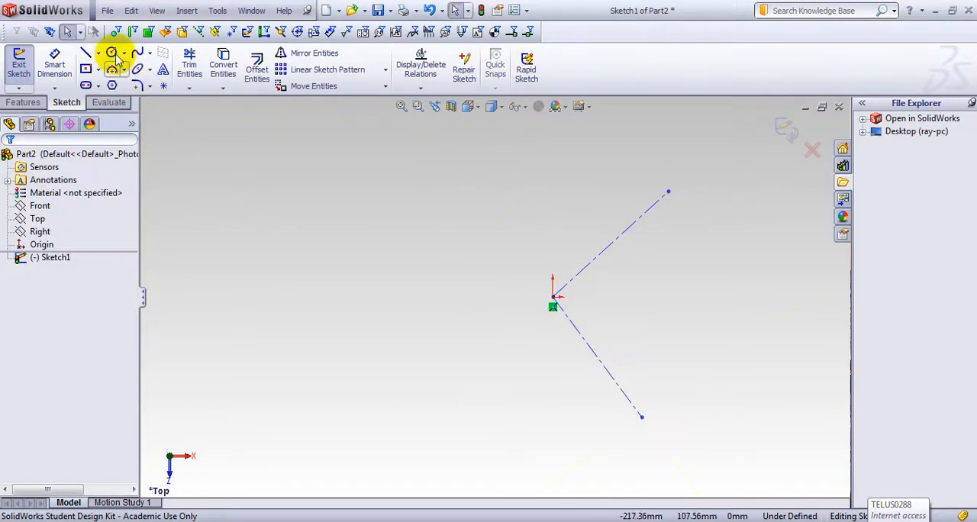
Step: Draw a horizontal centerline about 105 mm long from the origin toward negative X
click(97, 54)
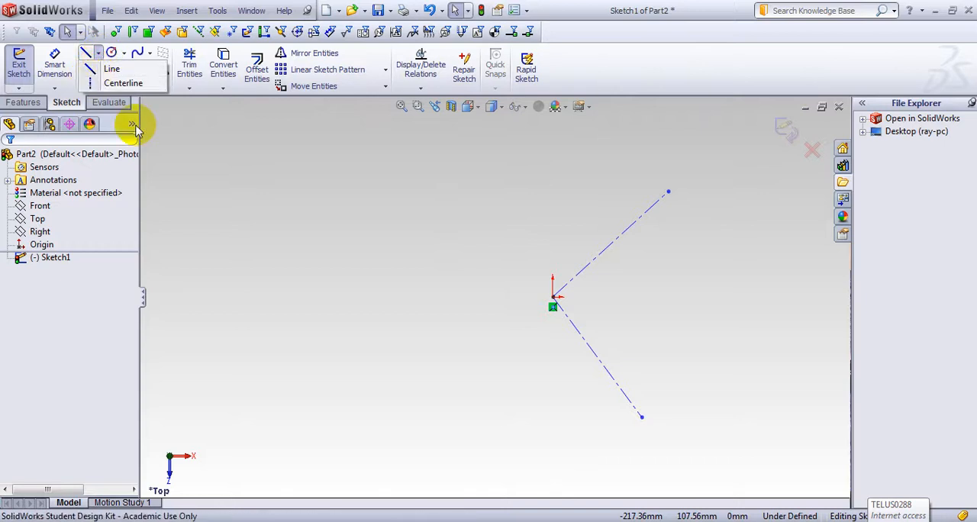
click(123, 82)
drag(554, 297, 357, 296)
key(Escape)
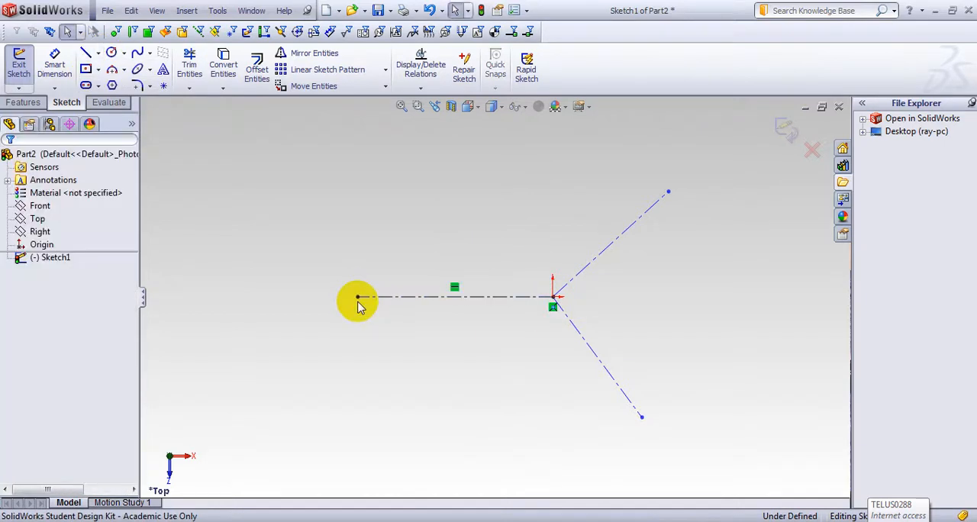
Step: Dimension the angle between the horizontal centerline and the upper slanted centerline as 120°
key(s)
click(400, 316)
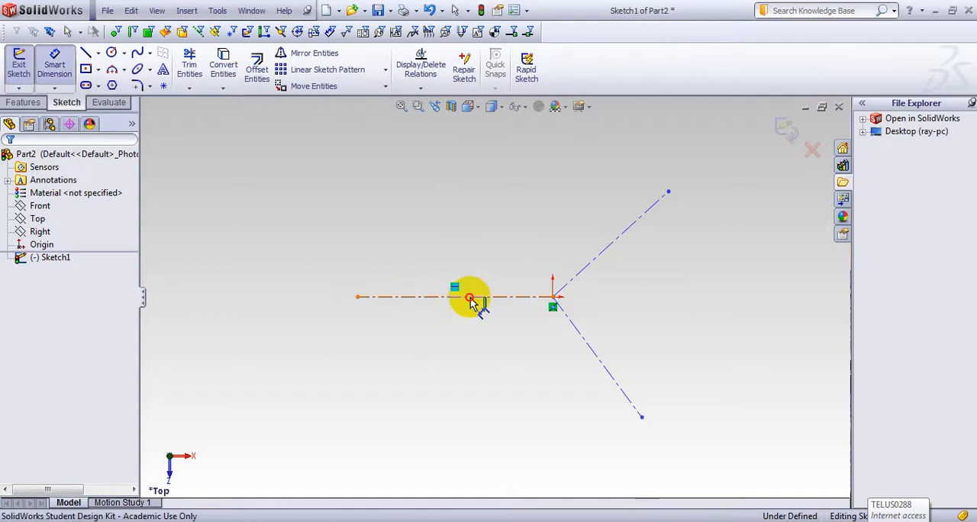
click(471, 299)
click(589, 266)
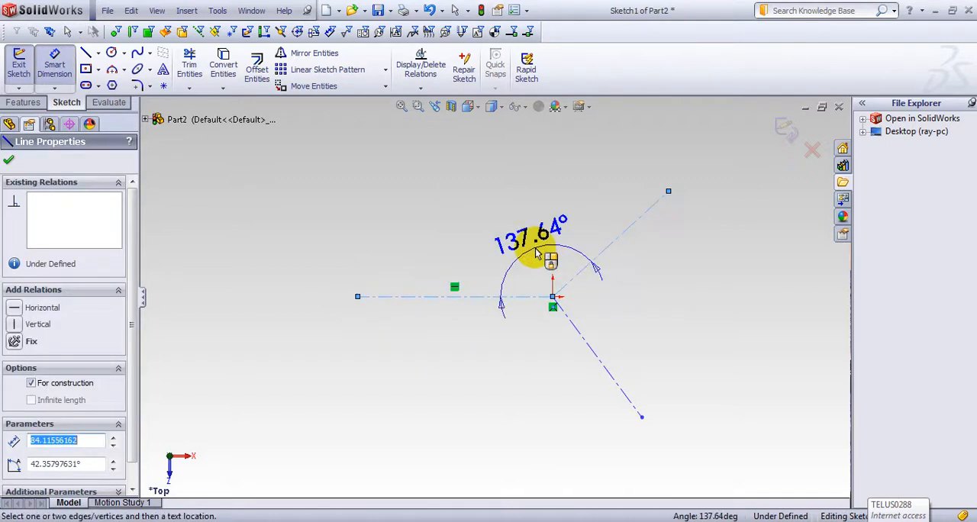
click(535, 248)
text(120)
key(Return)
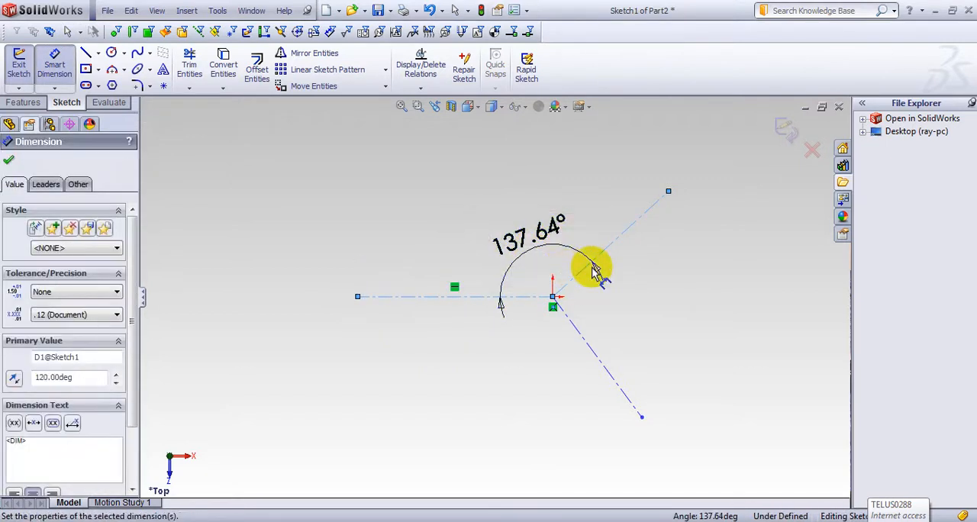
Step: Dimension the angle between the upper and lower slanted centerlines as 120°
click(588, 244)
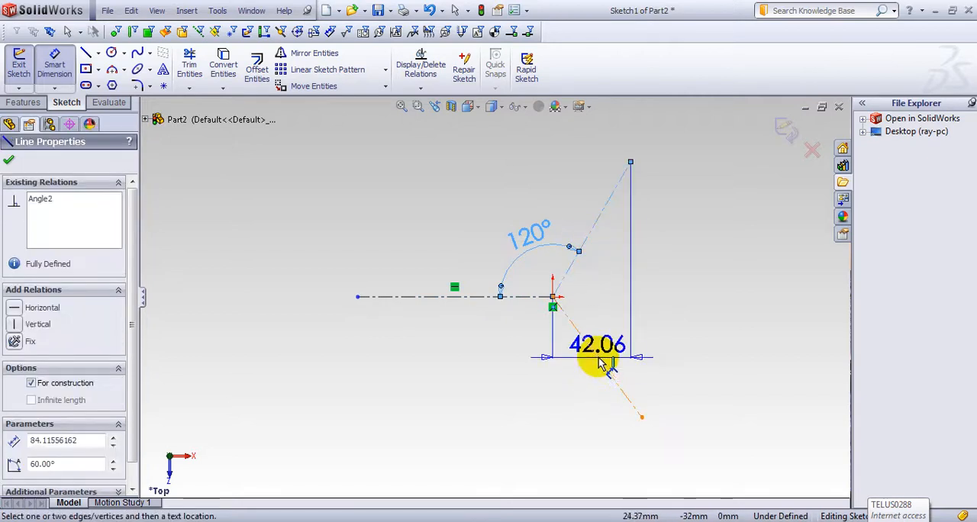
click(603, 365)
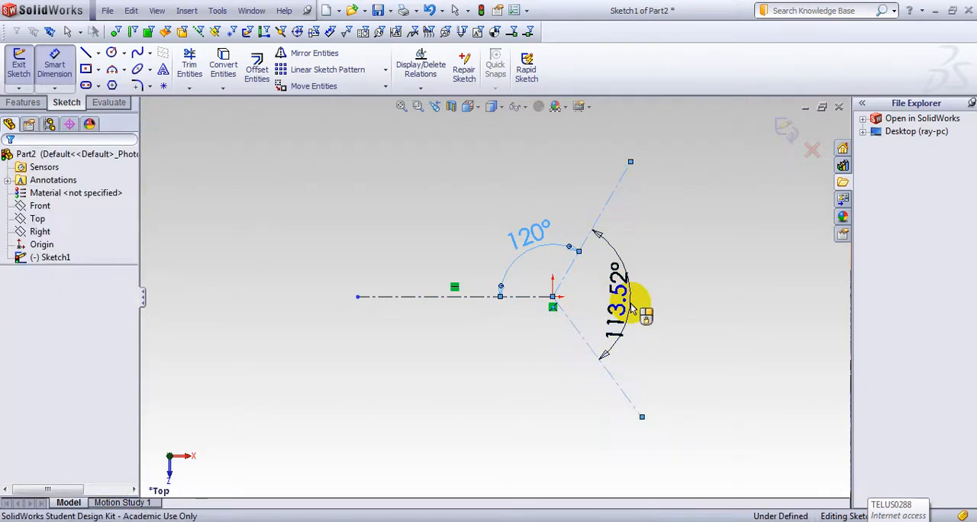
click(630, 305)
text(120)
key(Return)
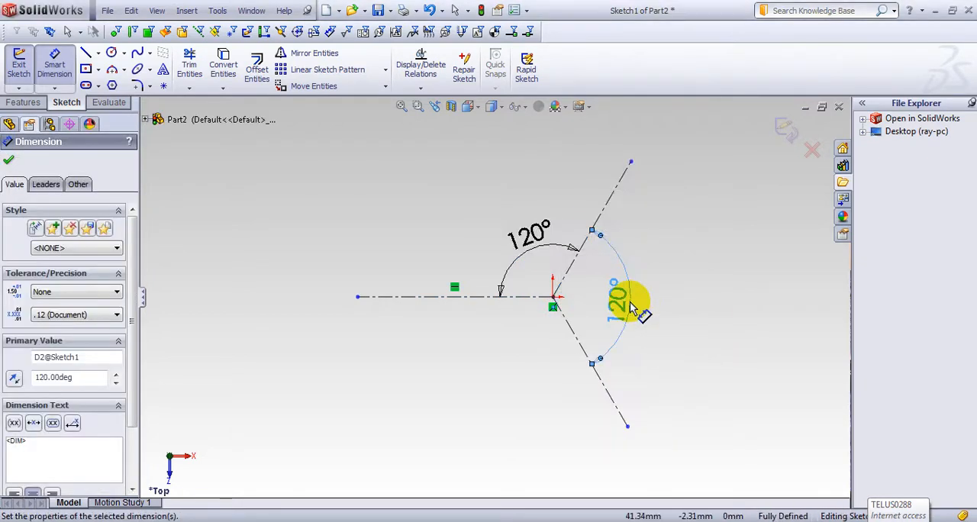
Step: Dimension the lengths of the lower and upper slanted centerlines as 100 mm each
click(576, 341)
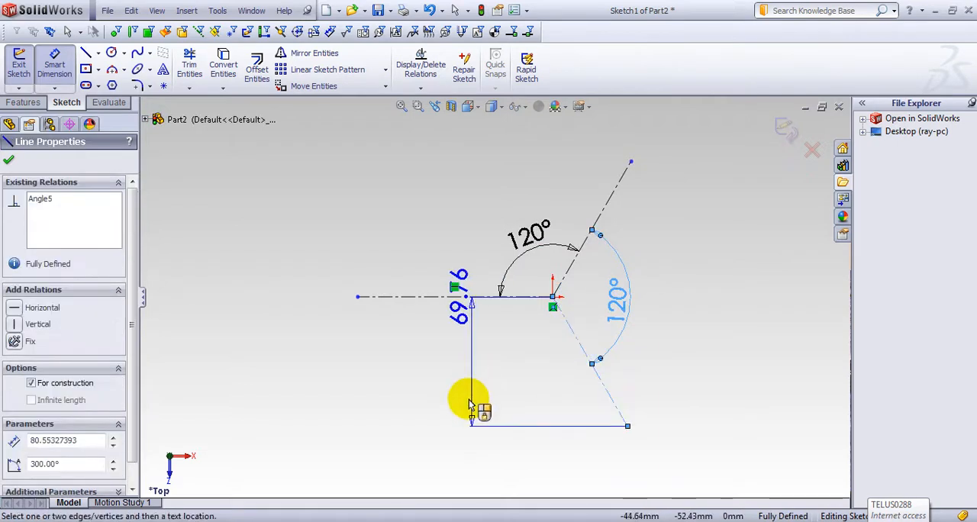
click(497, 446)
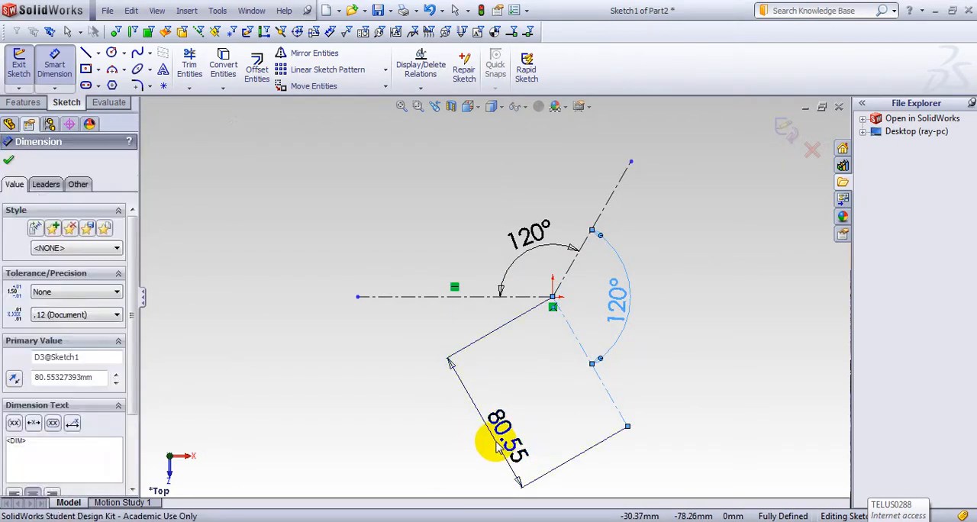
text(100)
key(Return)
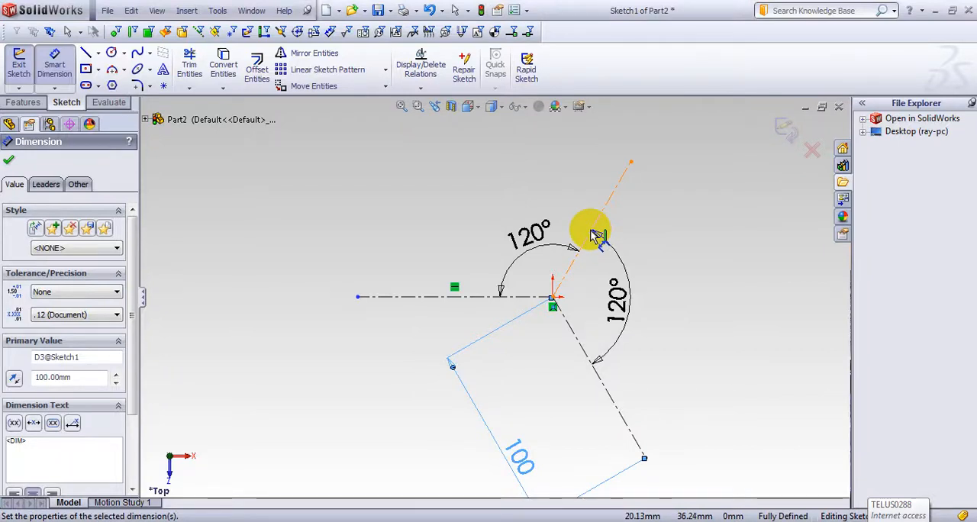
click(593, 233)
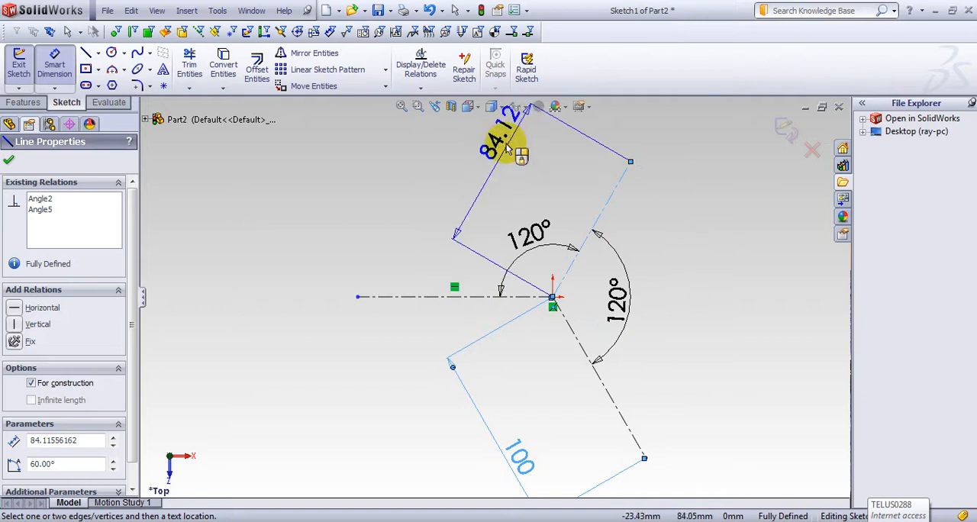
click(437, 155)
text(100)
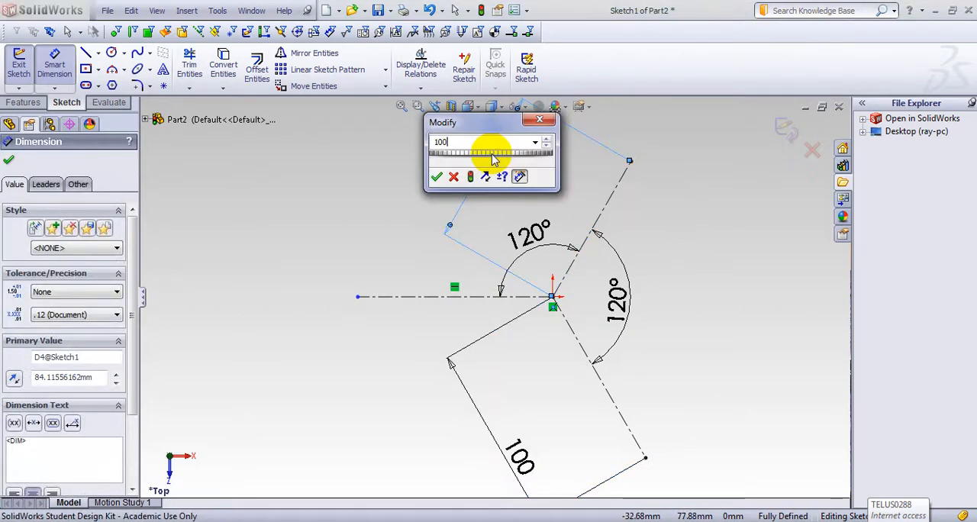
key(Return)
Step: Dimension the horizontal centerline's length as 100 mm and exit the sketch
click(454, 297)
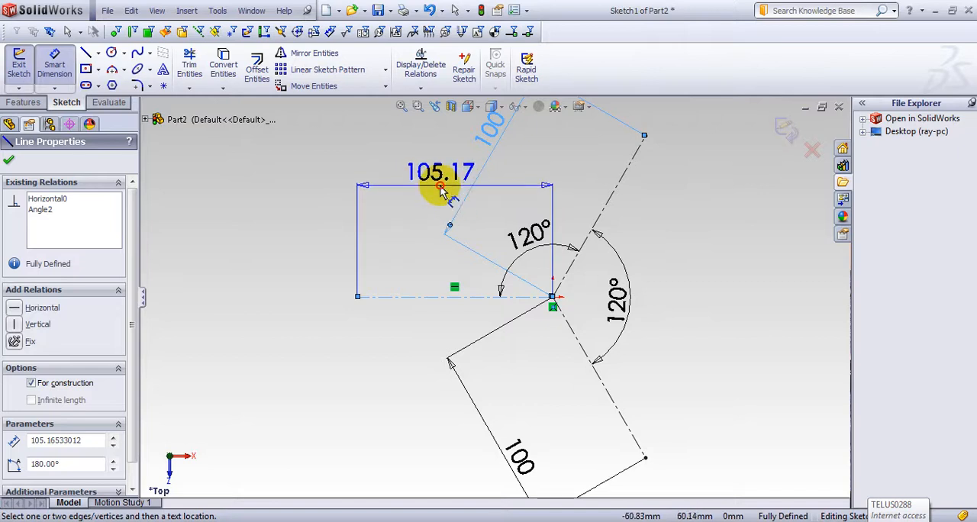
click(443, 191)
text(100)
key(Return)
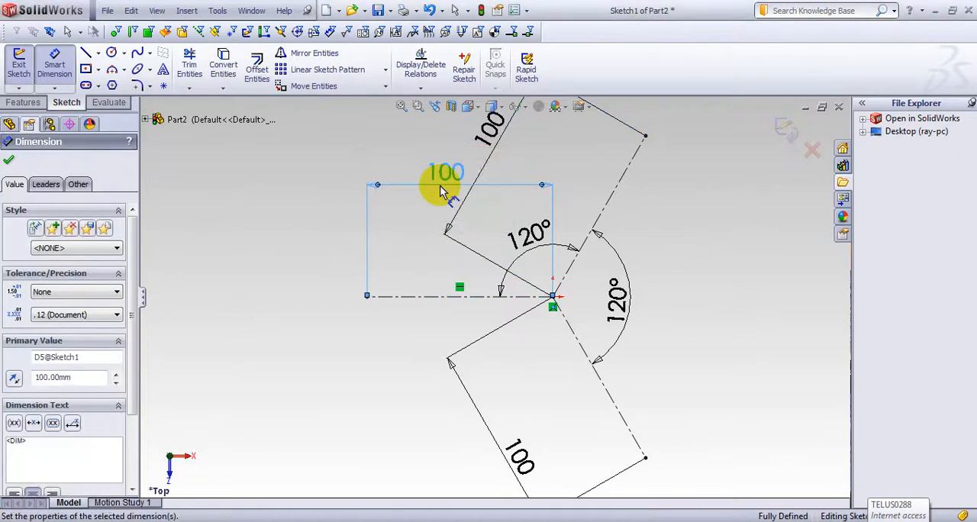
click(793, 138)
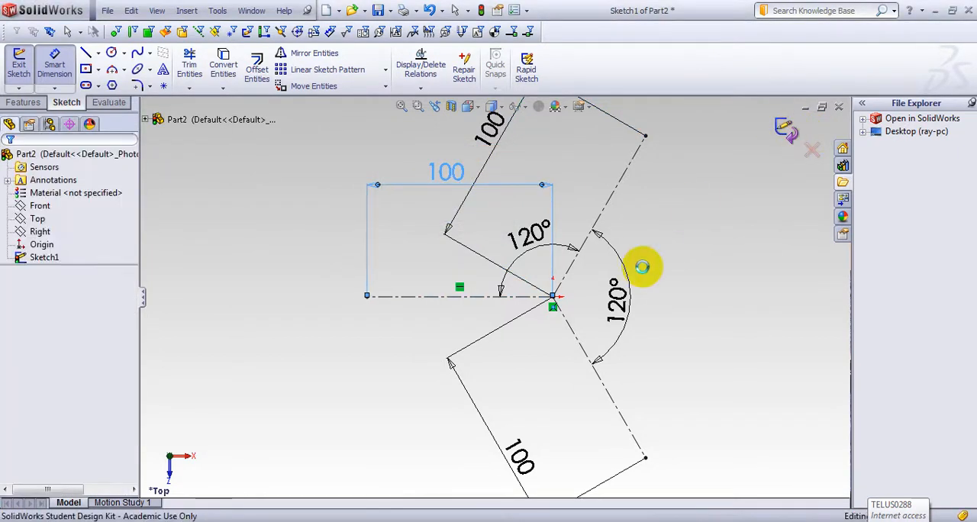
Step: Create a reference plane perpendicular to the upper slanted centerline and coincident with its outer endpoint
mouse_move(689, 288)
middle_down()
mouse_move(689, 223)
mouse_move(658, 229)
middle_up()
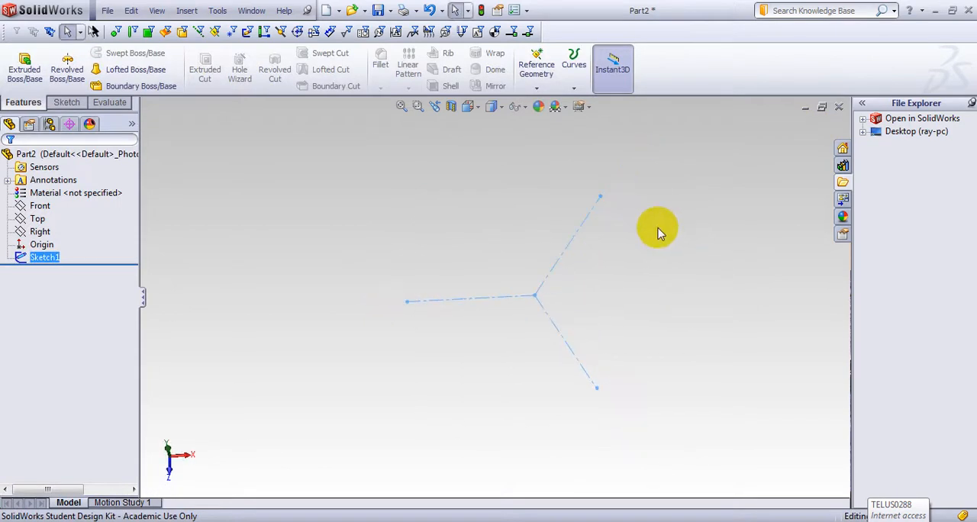
click(537, 88)
click(549, 103)
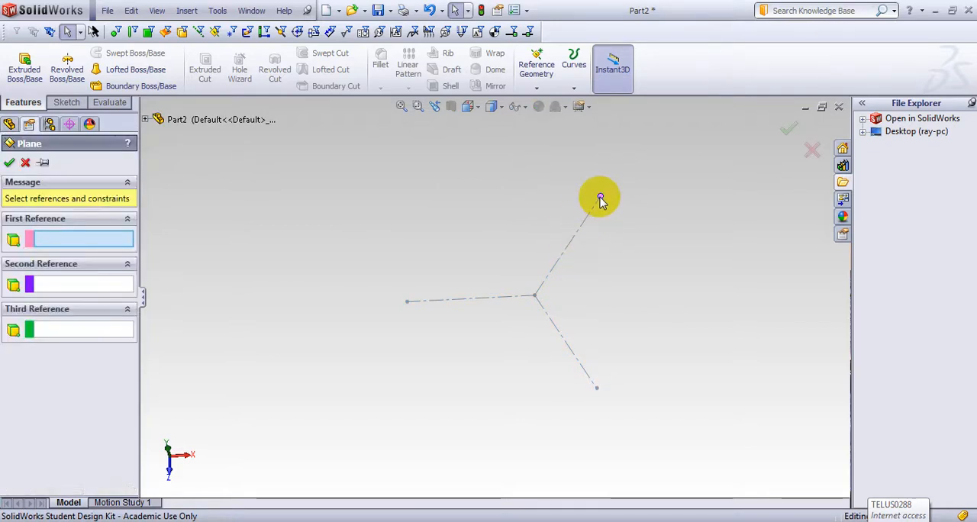
click(574, 247)
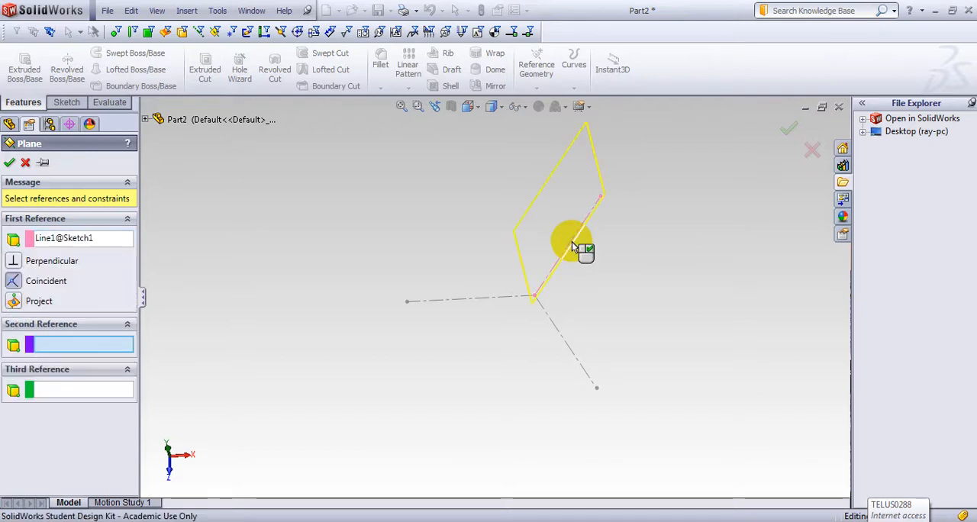
click(601, 199)
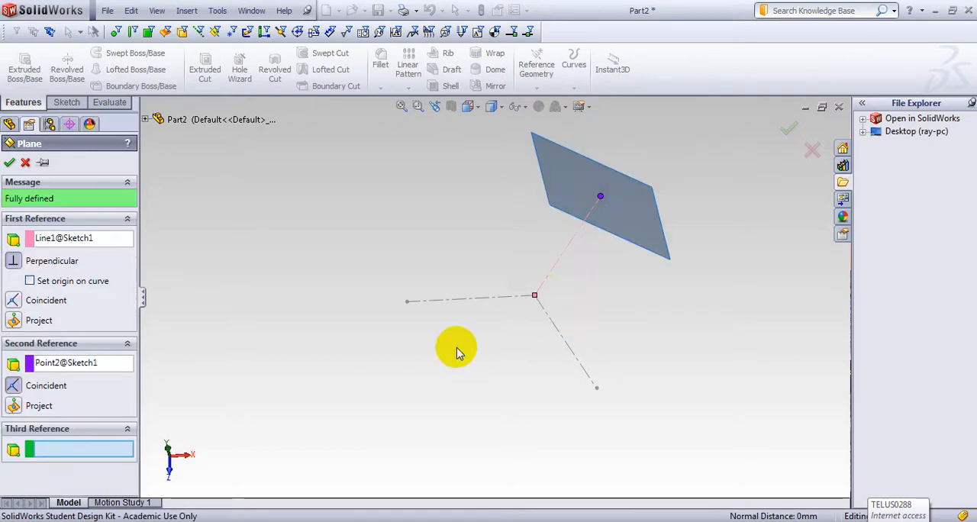
right_click(493, 164)
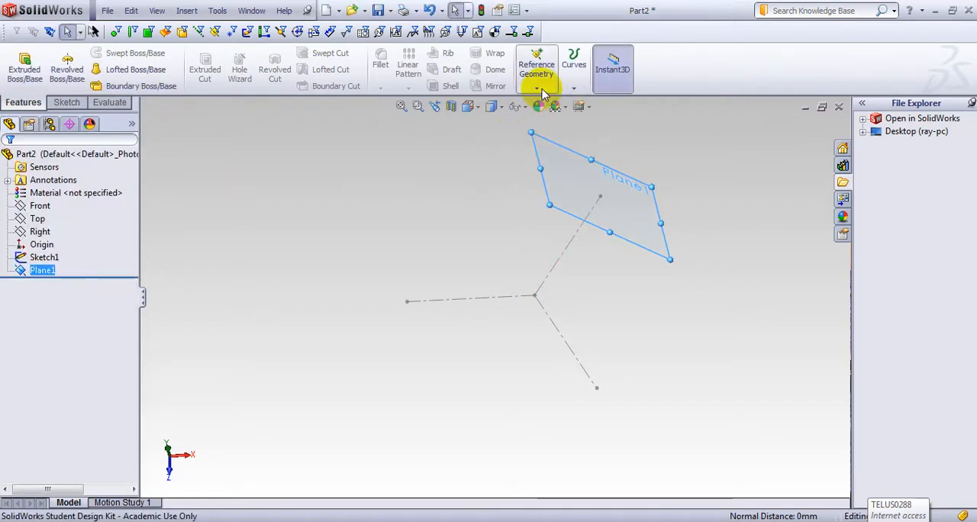
Step: Create a reference plane perpendicular to the horizontal centerline and coincident with its outer endpoint, removing Plane1 from the references
click(536, 89)
click(551, 103)
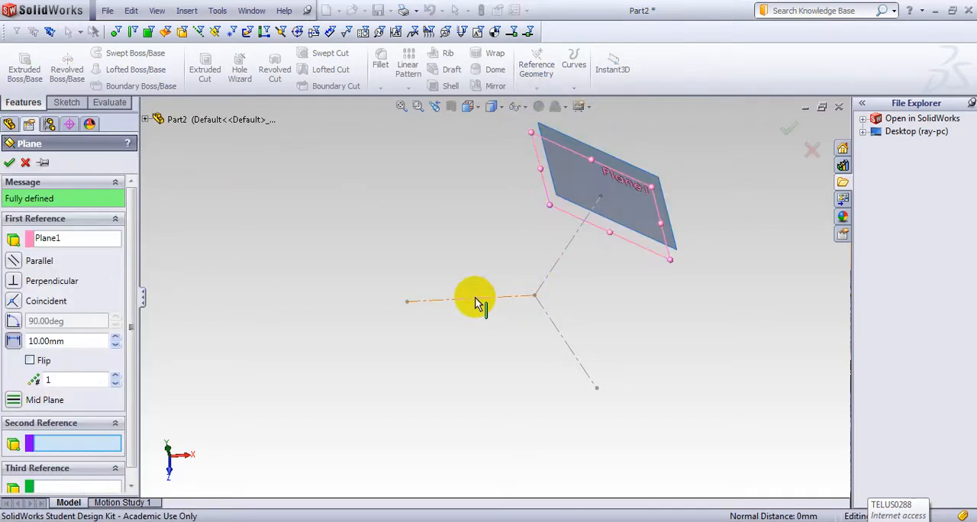
click(475, 302)
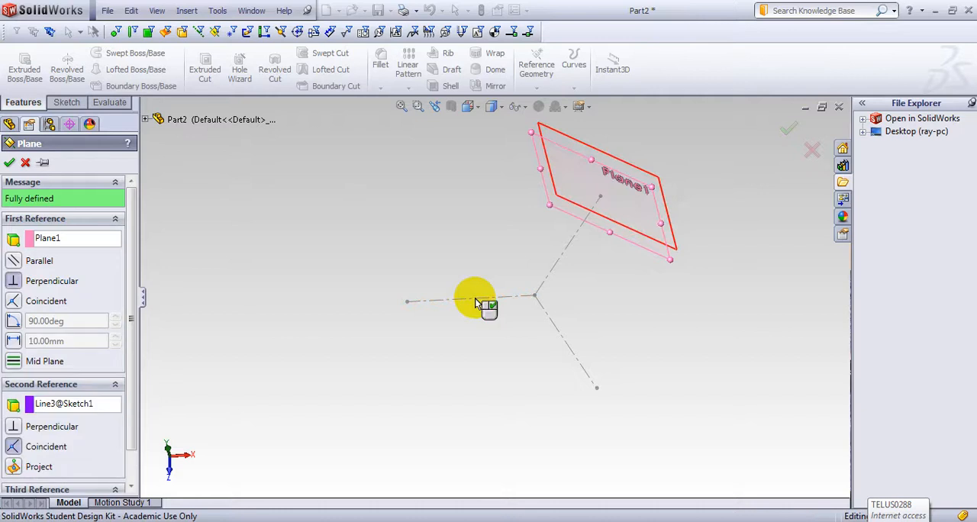
click(407, 302)
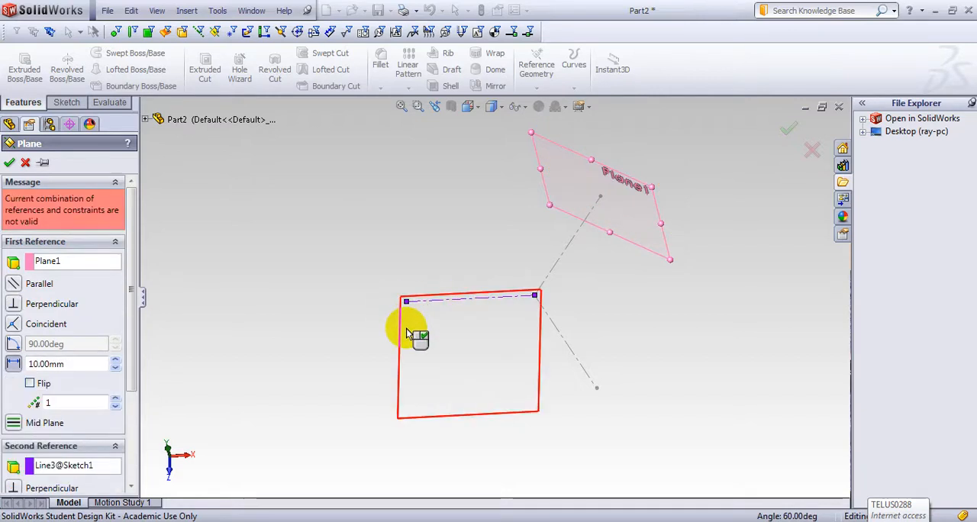
click(72, 263)
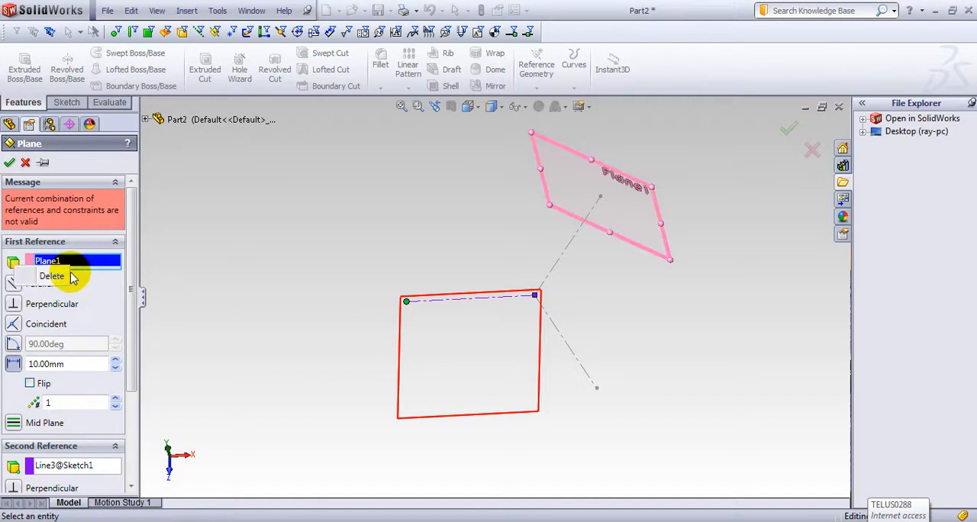
click(63, 281)
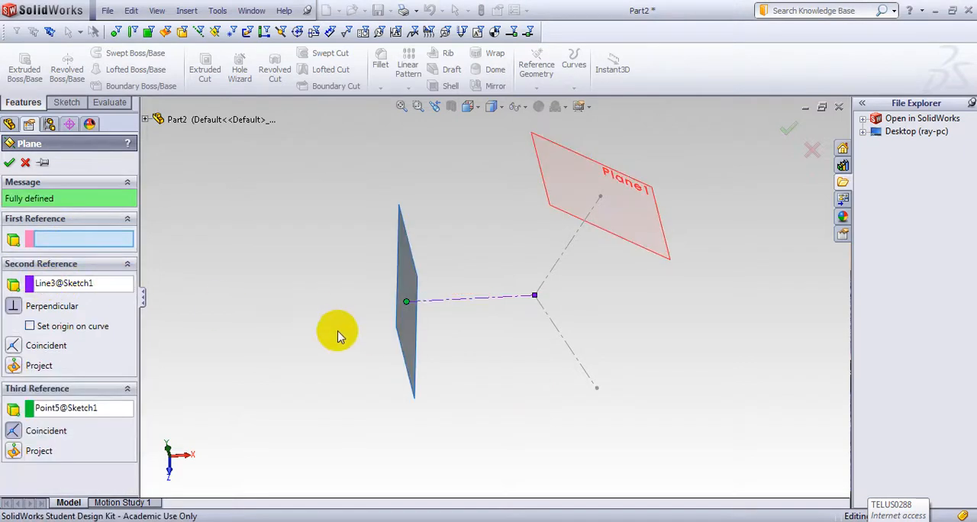
click(10, 162)
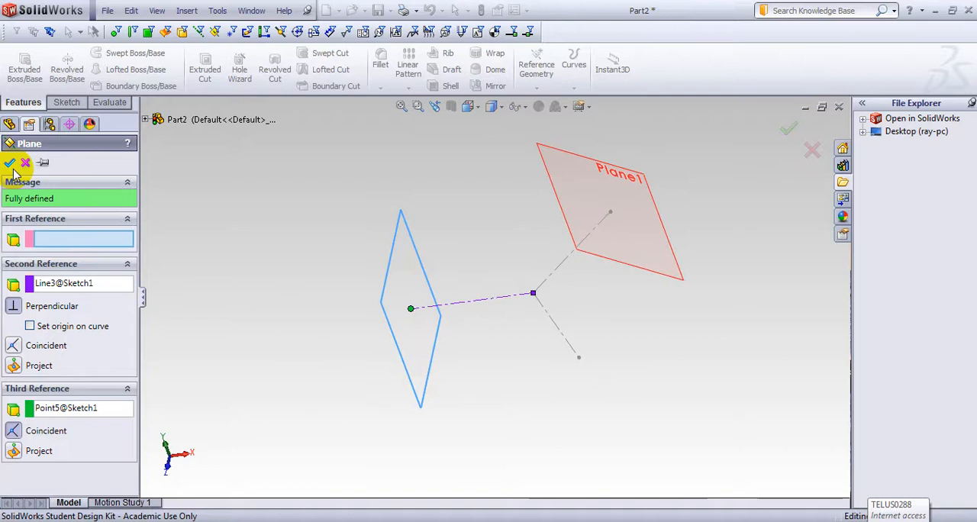
Step: Create a reference plane perpendicular to the lower slanted centerline and coincident with its outer endpoint
click(555, 326)
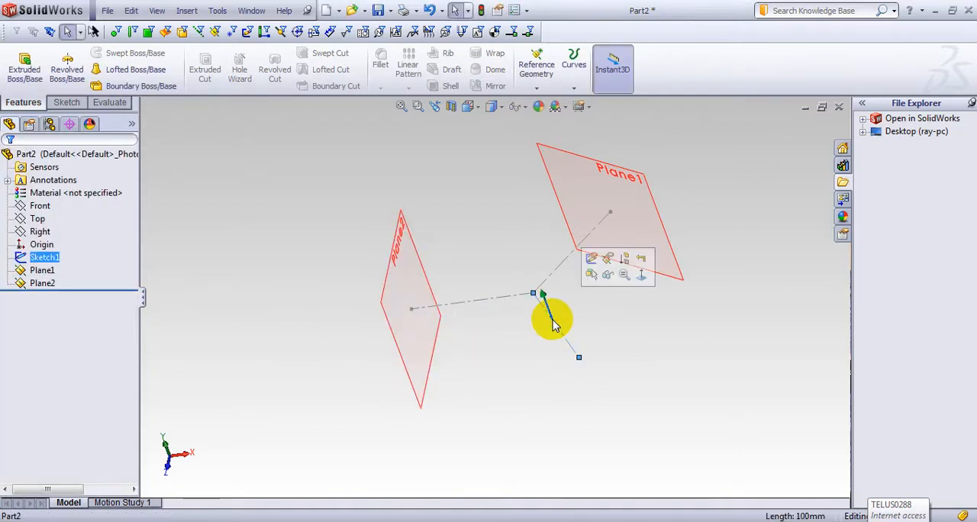
click(373, 220)
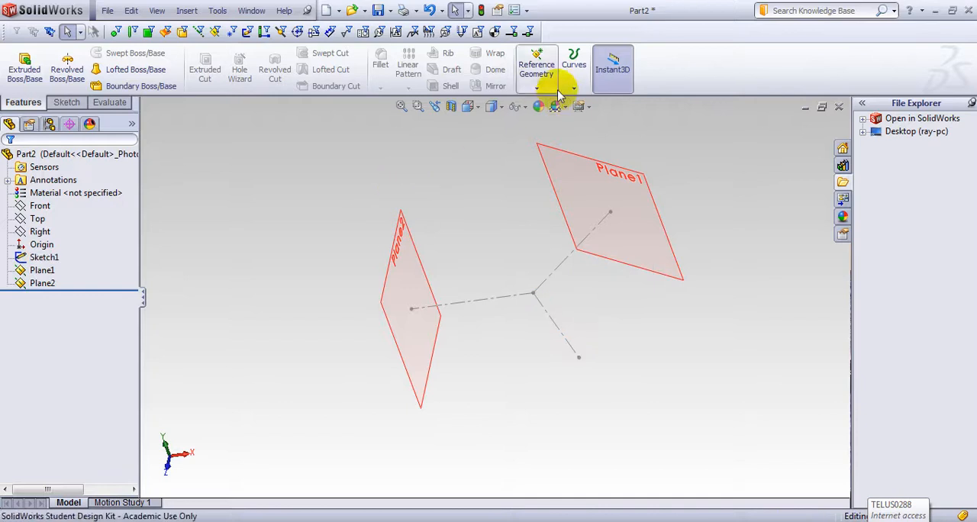
click(537, 76)
click(551, 103)
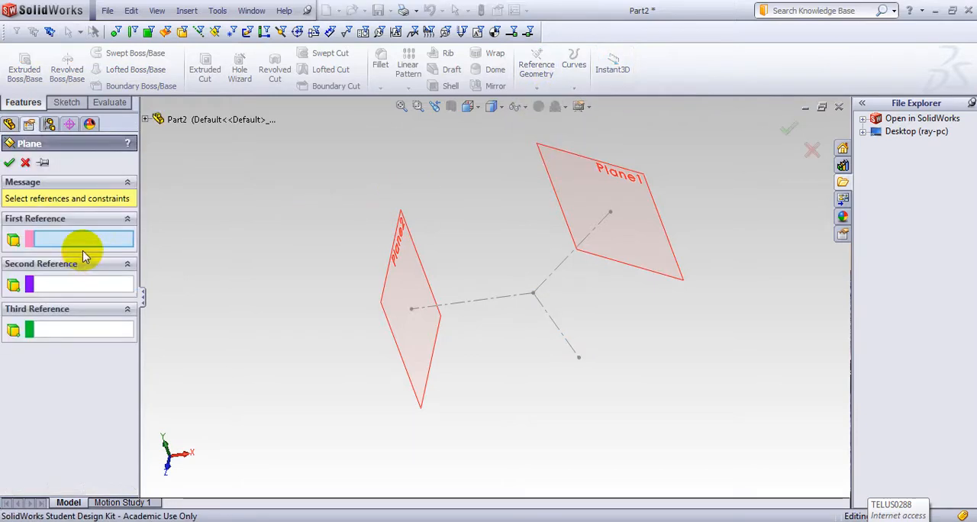
click(558, 334)
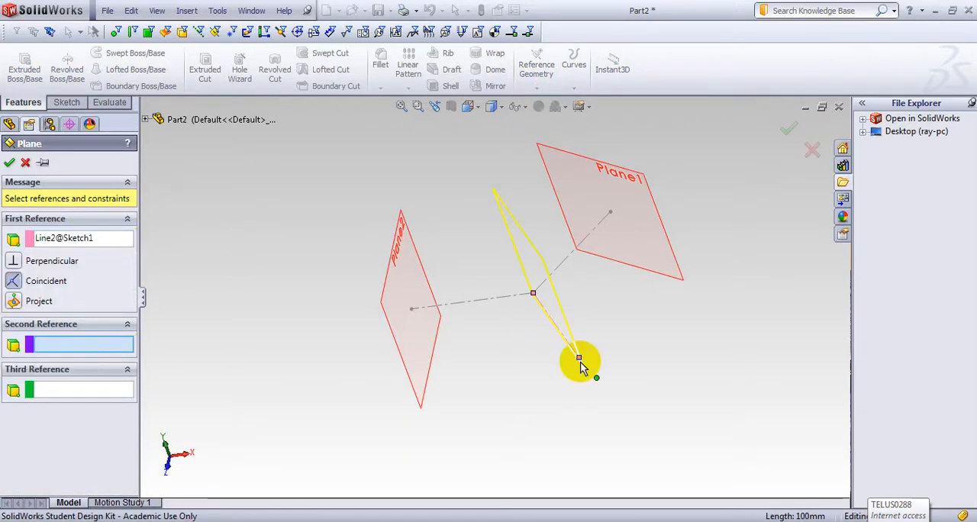
click(579, 358)
mouse_move(262, 263)
middle_down()
mouse_move(292, 231)
mouse_move(298, 244)
middle_up()
middle_drag(279, 213, 278, 252)
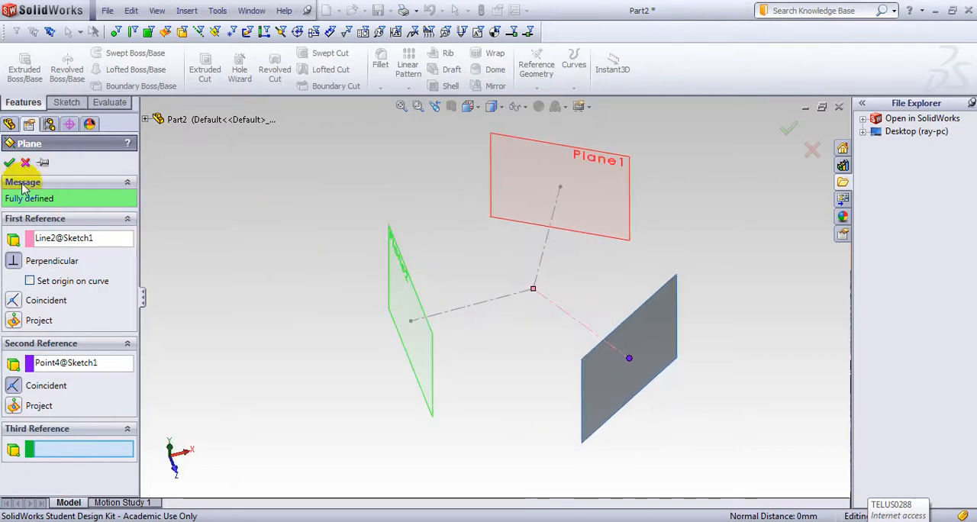
click(9, 166)
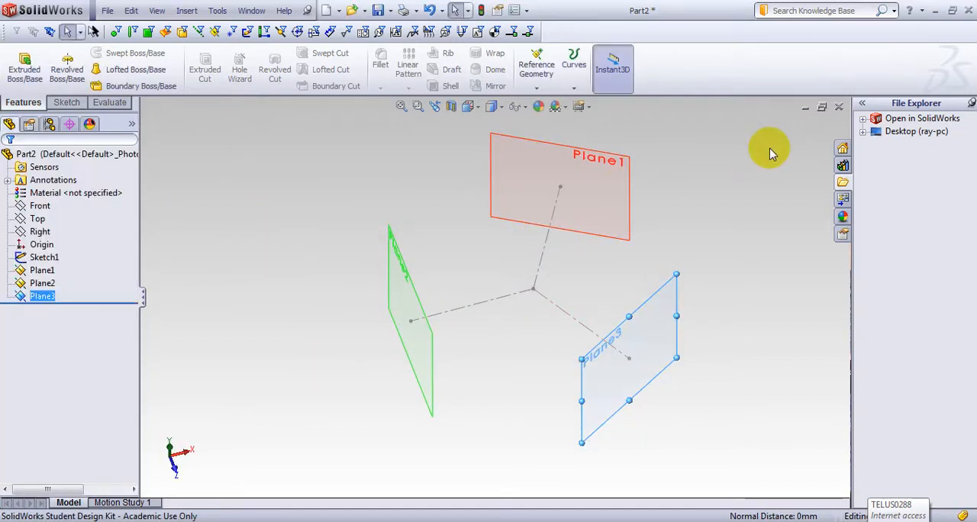
Step: Start a sketch on Plane1 at the upper slanted centerline's end, with the view normal to the plane
middle_drag(693, 192, 694, 170)
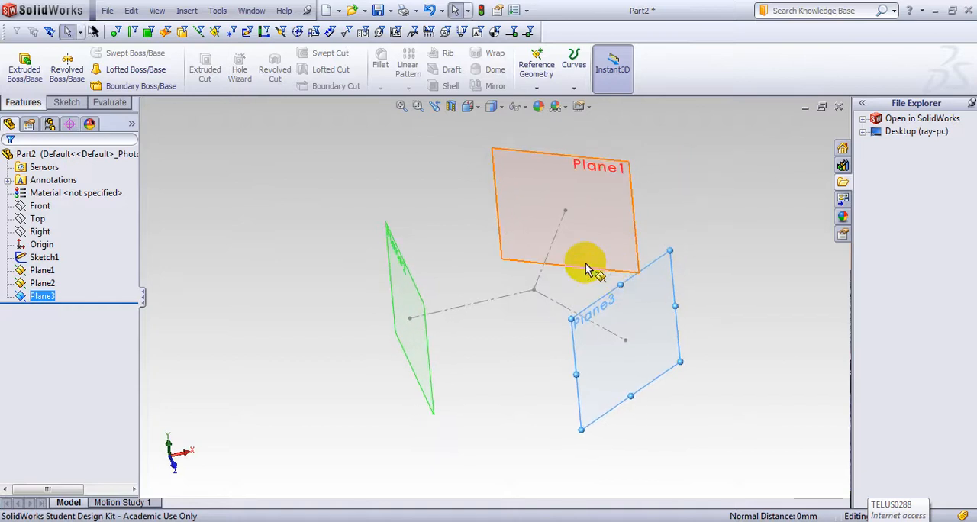
click(582, 231)
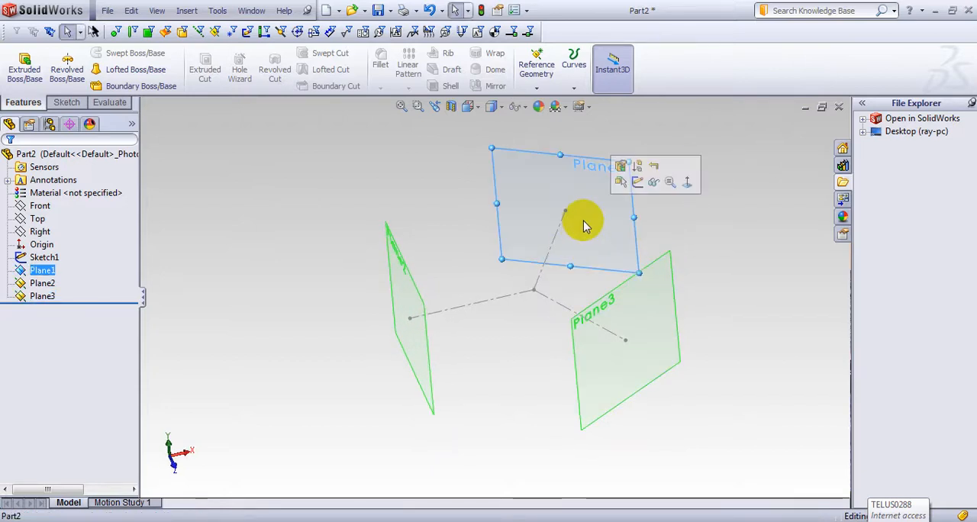
click(637, 182)
key(space)
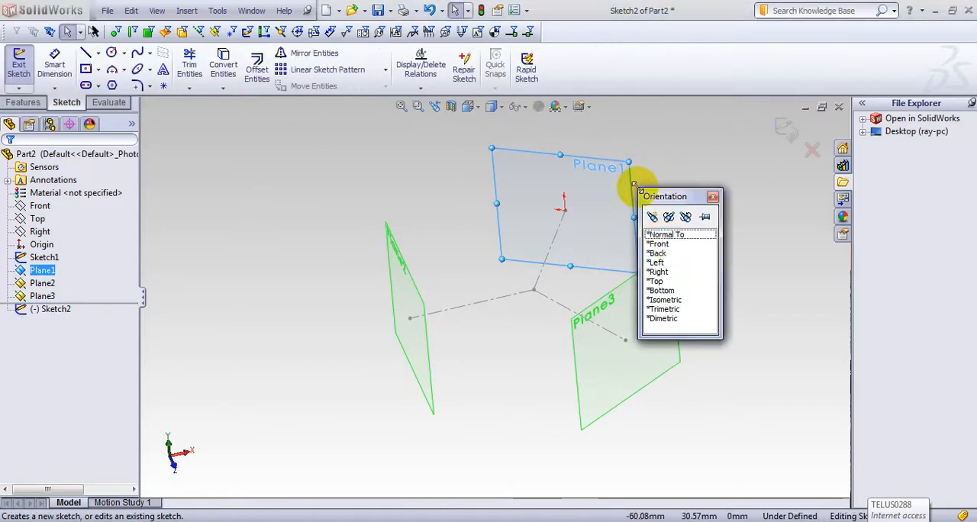
click(661, 243)
mouse_move(711, 236)
middle_down()
mouse_move(722, 264)
mouse_move(725, 207)
mouse_move(830, 266)
mouse_move(774, 242)
mouse_move(719, 235)
middle_up()
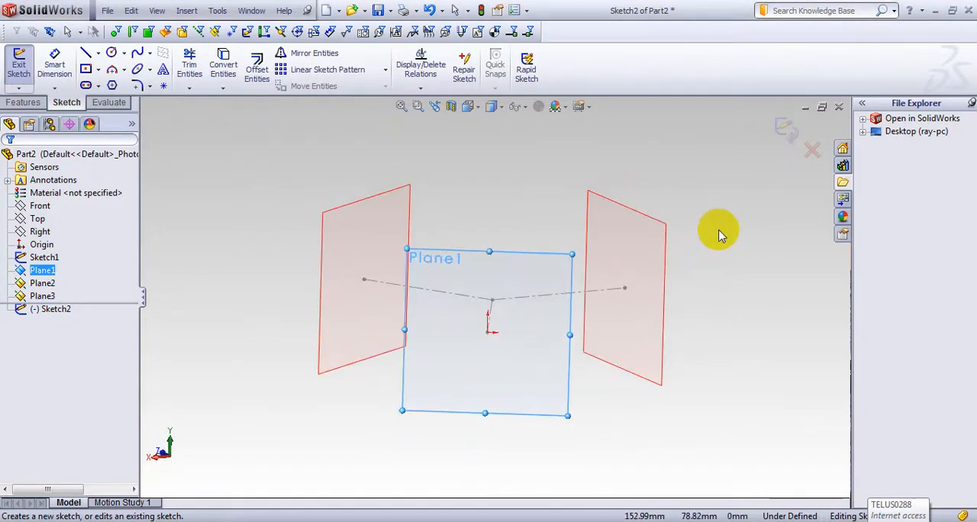
key(space)
click(740, 277)
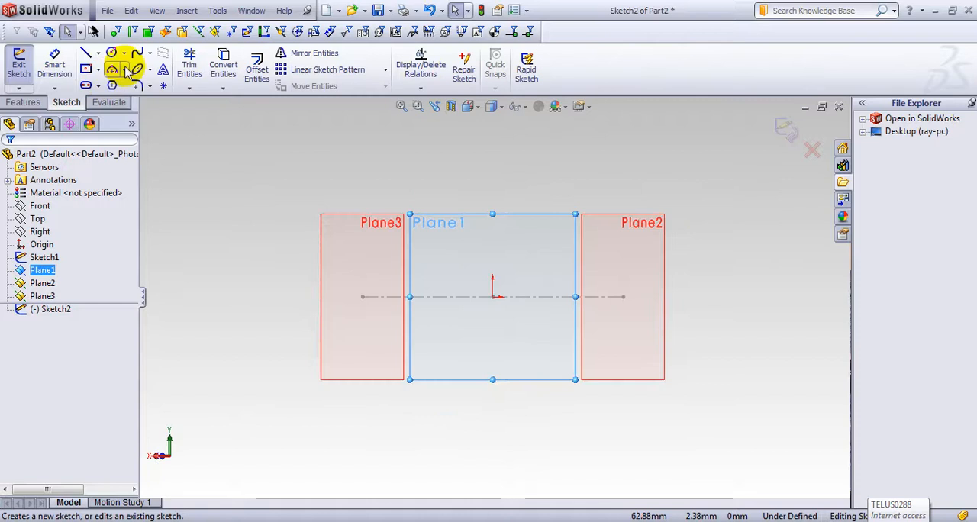
Step: Sketch a corner rectangle about 62 by 23 mm above the origin and centre its lower edge on the origin with a Midpoint relation
click(100, 70)
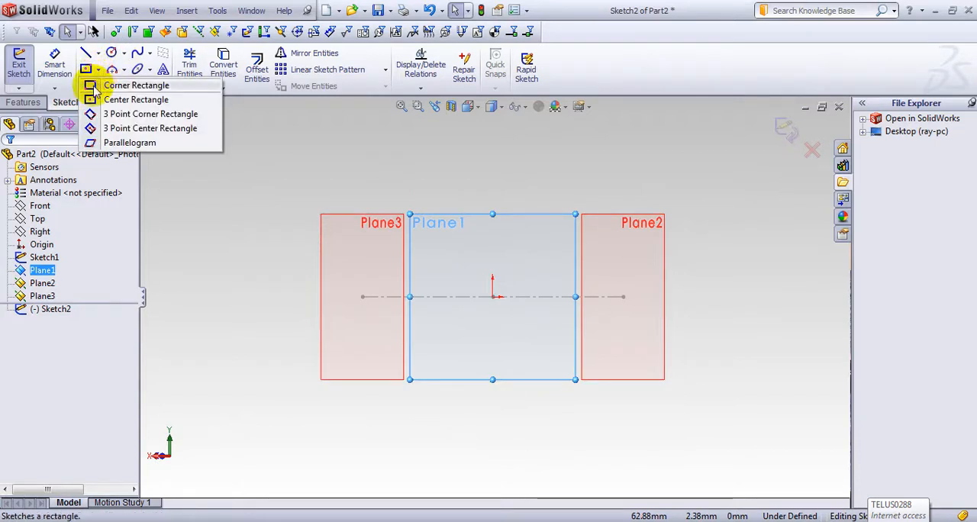
click(97, 83)
click(453, 297)
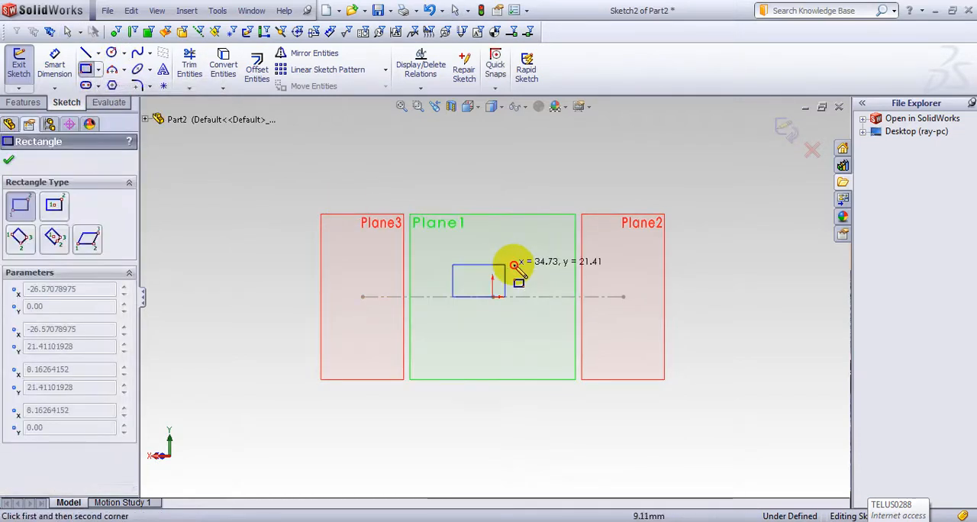
click(546, 262)
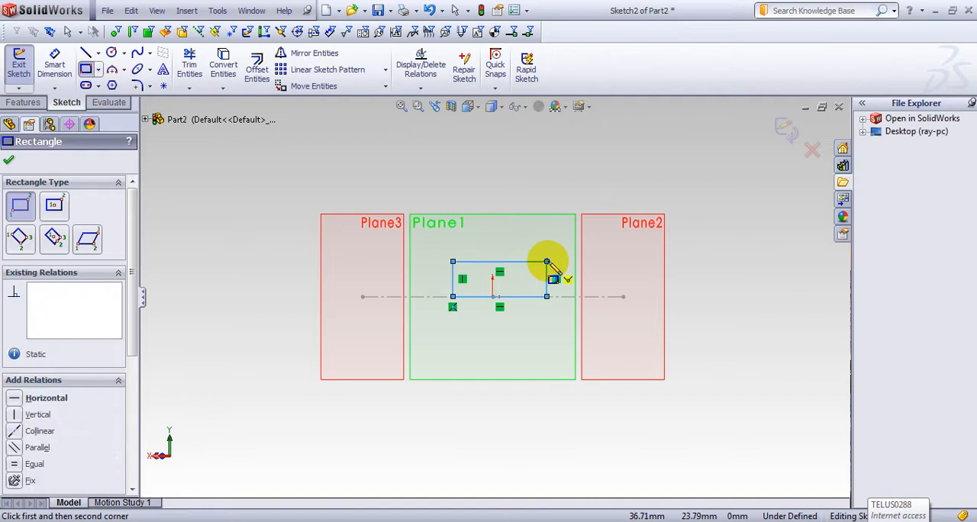
key(Escape)
scroll(500, 320, down, 3)
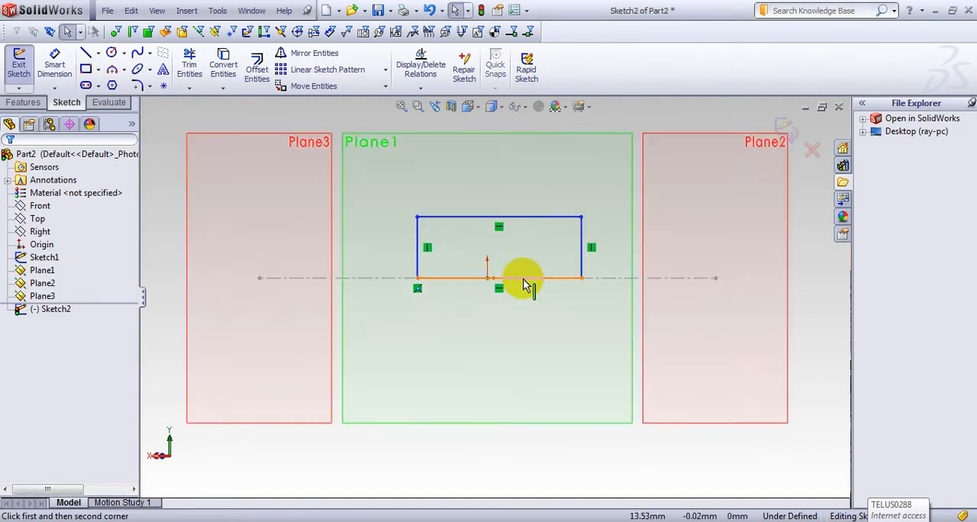
click(523, 285)
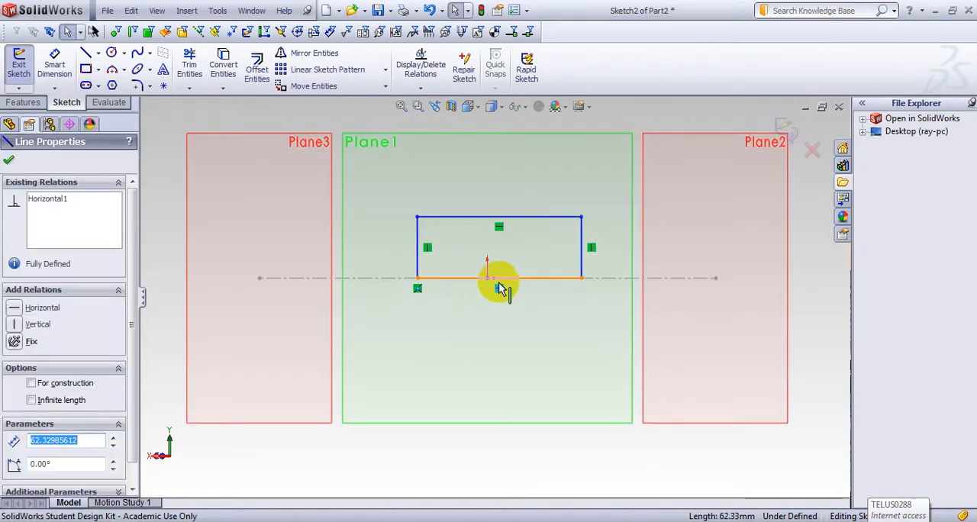
ctrl+click(486, 279)
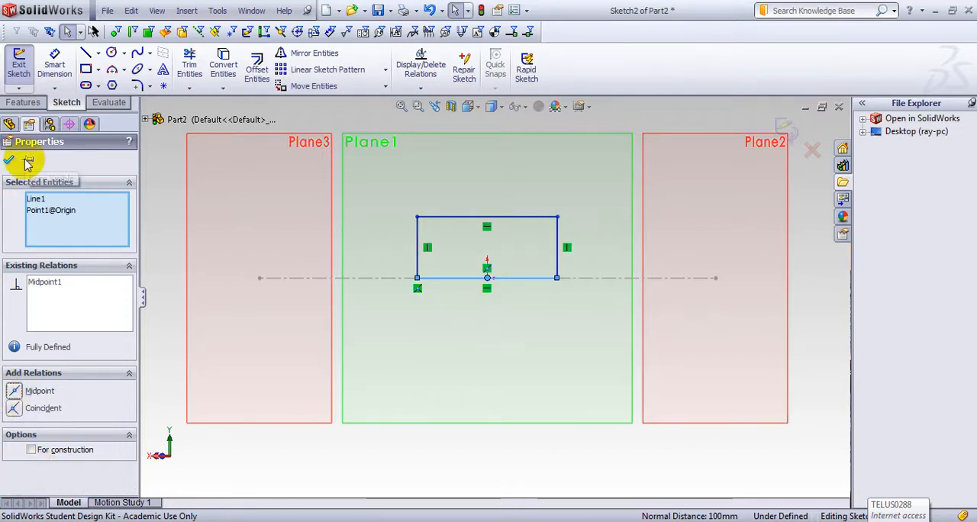
Step: Dimension the rectangle's height as 20 mm
key(s)
click(67, 172)
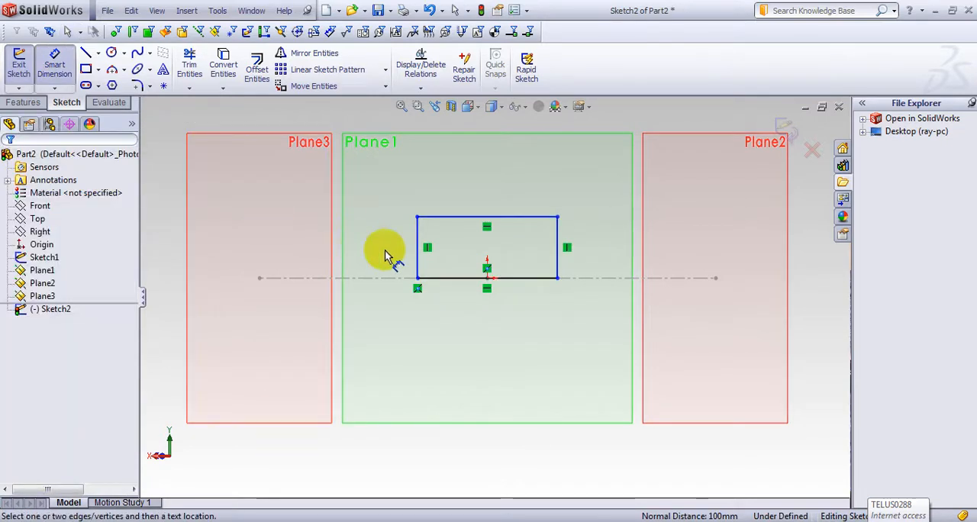
click(418, 258)
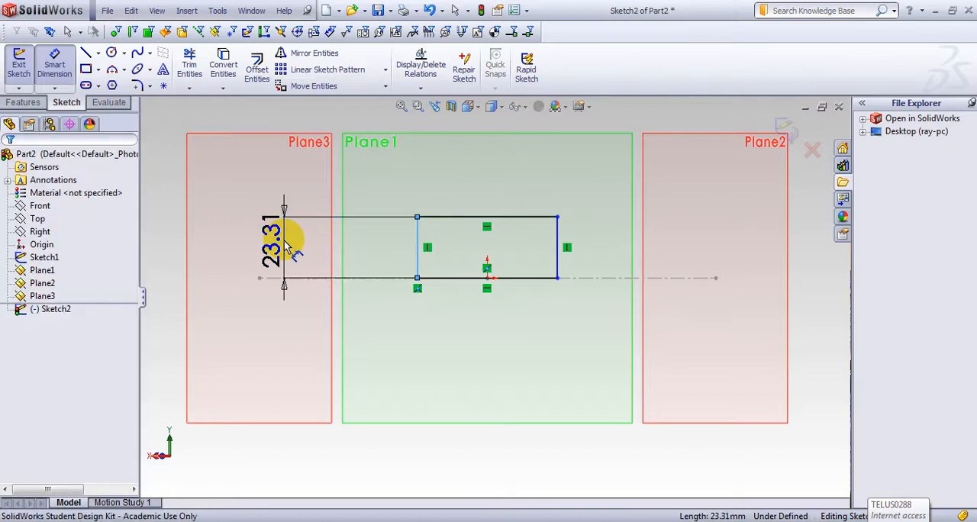
click(285, 241)
text(20)
key(Return)
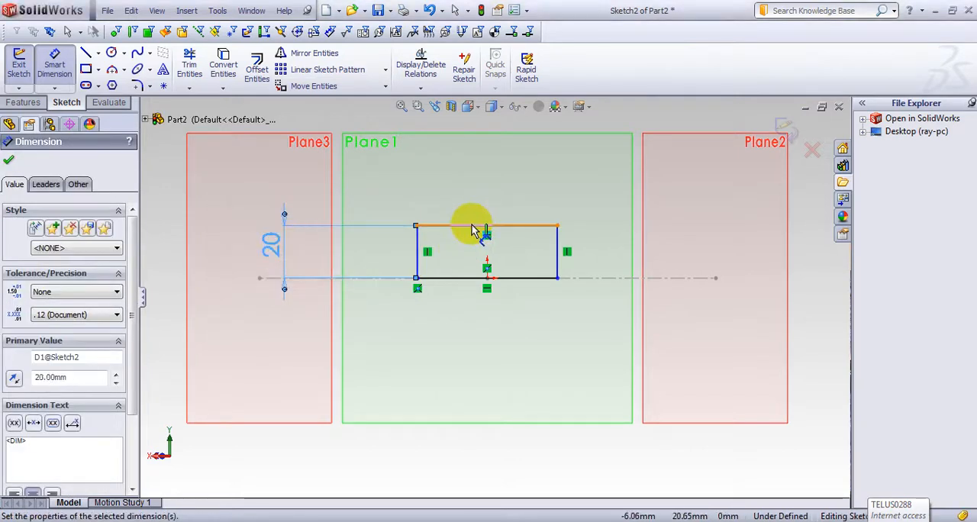
Step: Dimension the rectangle's width as 50 mm along its upper edge
click(473, 227)
click(483, 170)
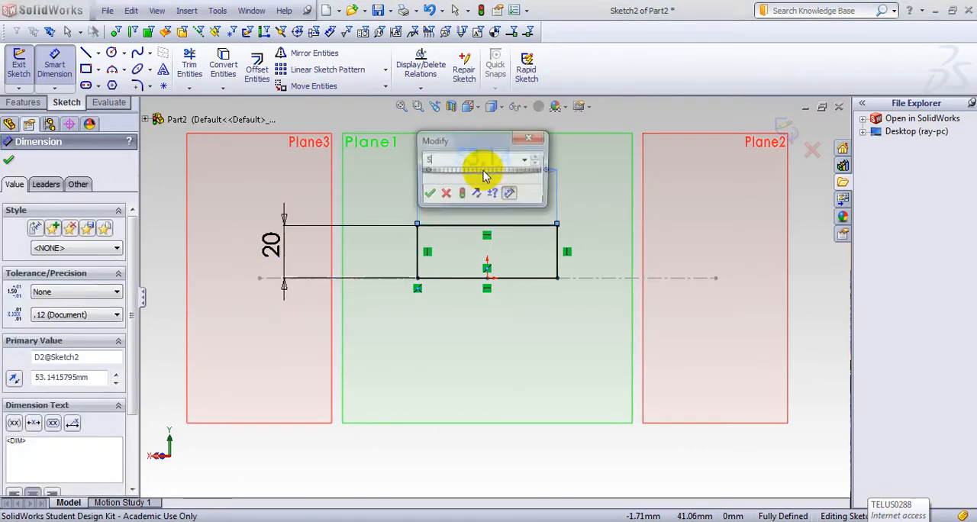
text(50)
key(Return)
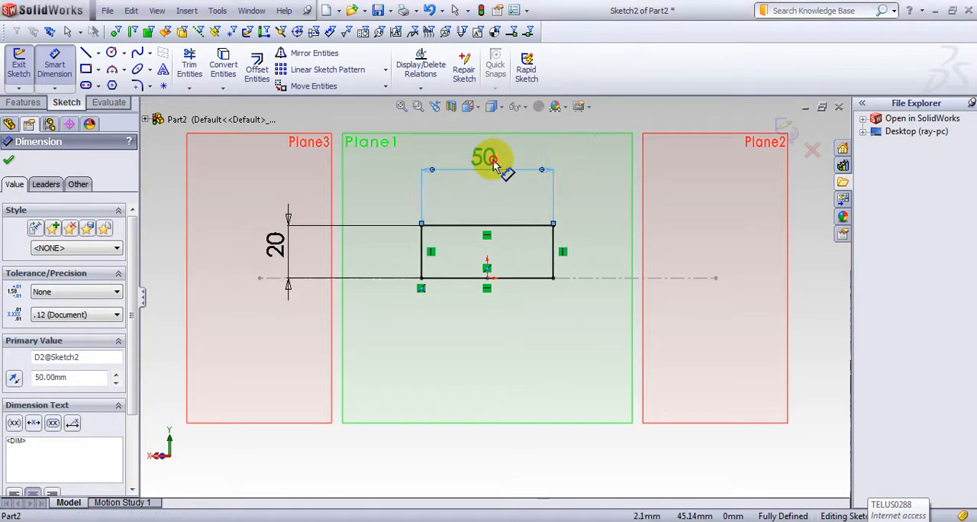
Step: Change the rectangle's width dimension to 40 mm and exit the sketch
double_click(492, 161)
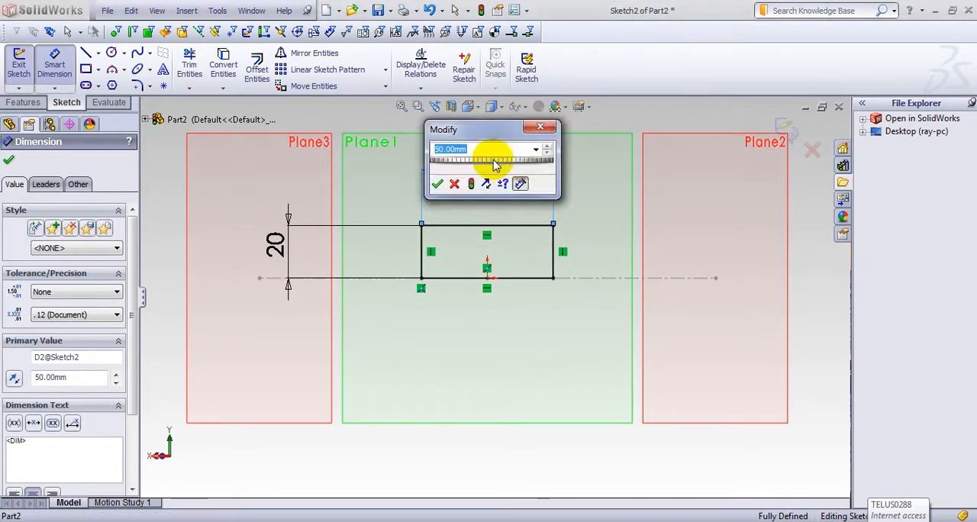
text(4)
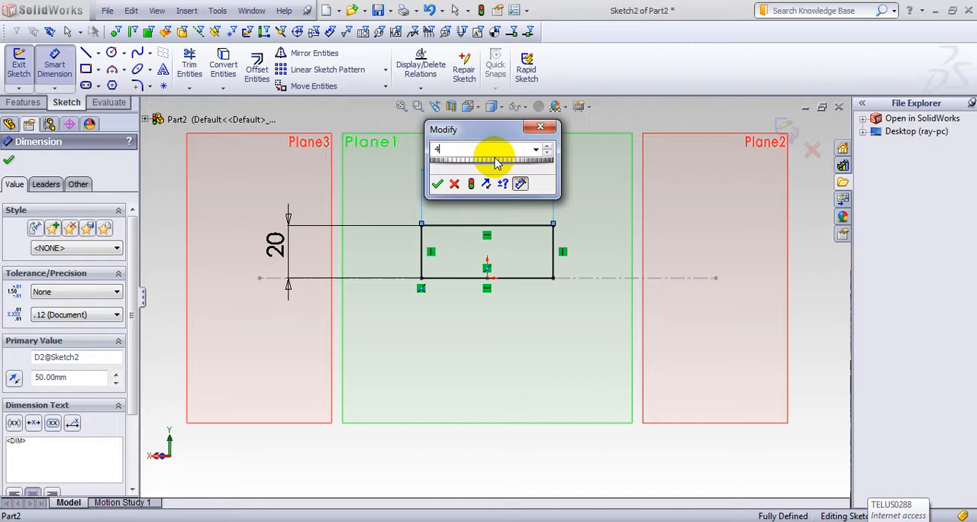
text(0)
key(Return)
click(9, 160)
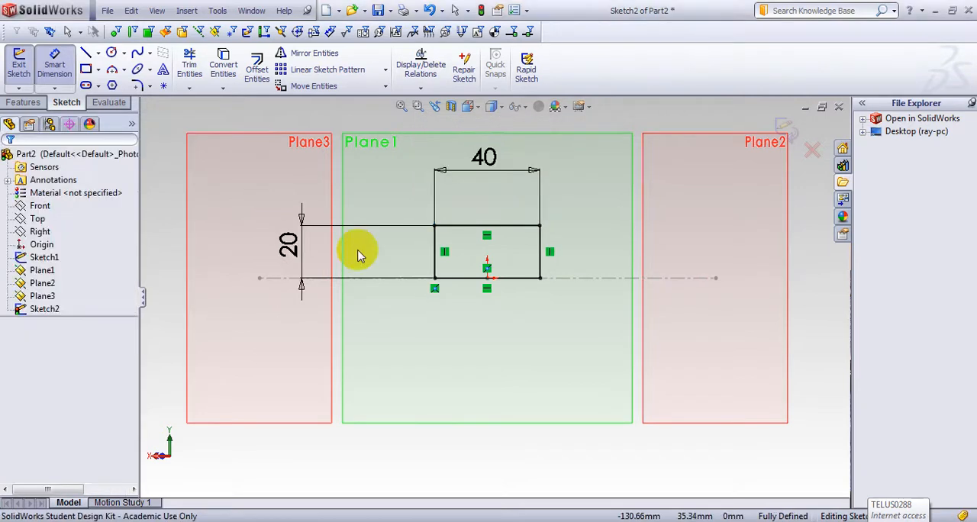
click(787, 131)
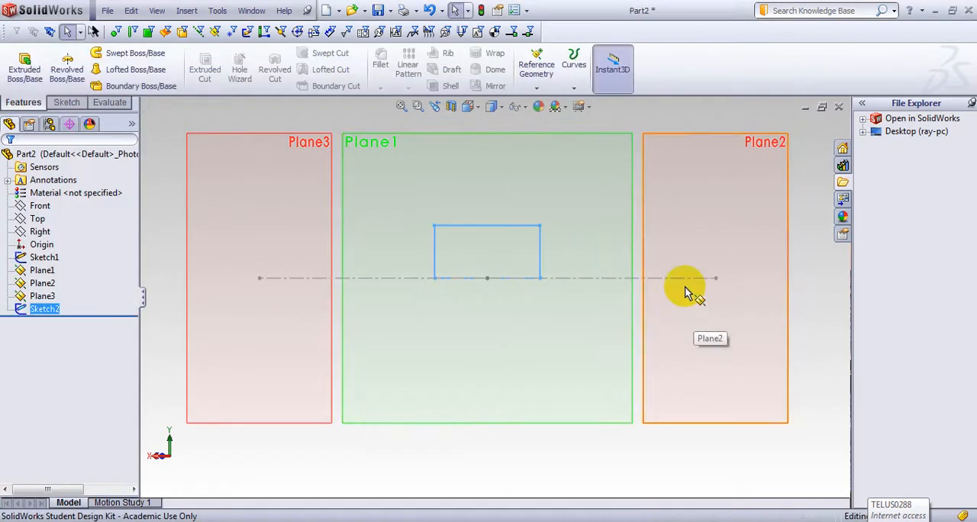
Step: Start a new sketch on Plane2 and orient the view normal to it
middle_drag(684, 292, 648, 334)
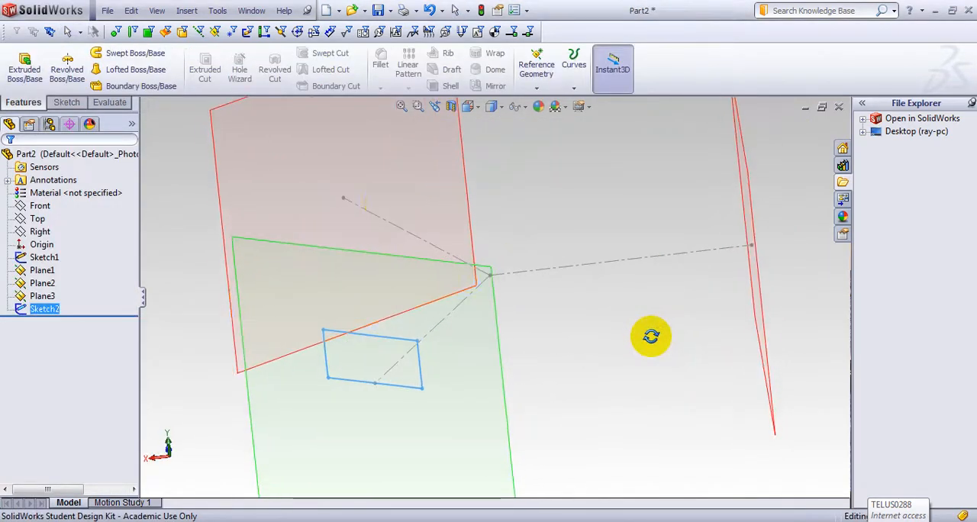
click(324, 221)
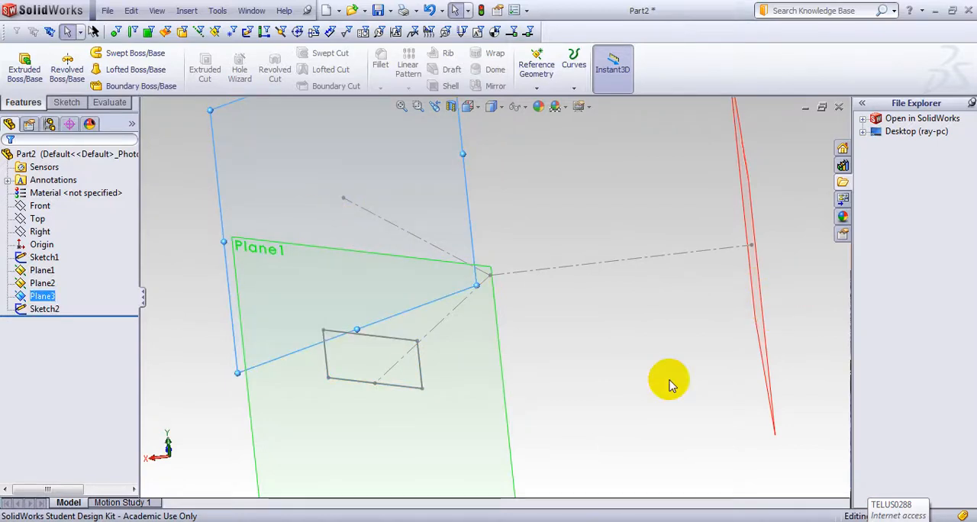
middle_drag(664, 381, 737, 327)
click(738, 321)
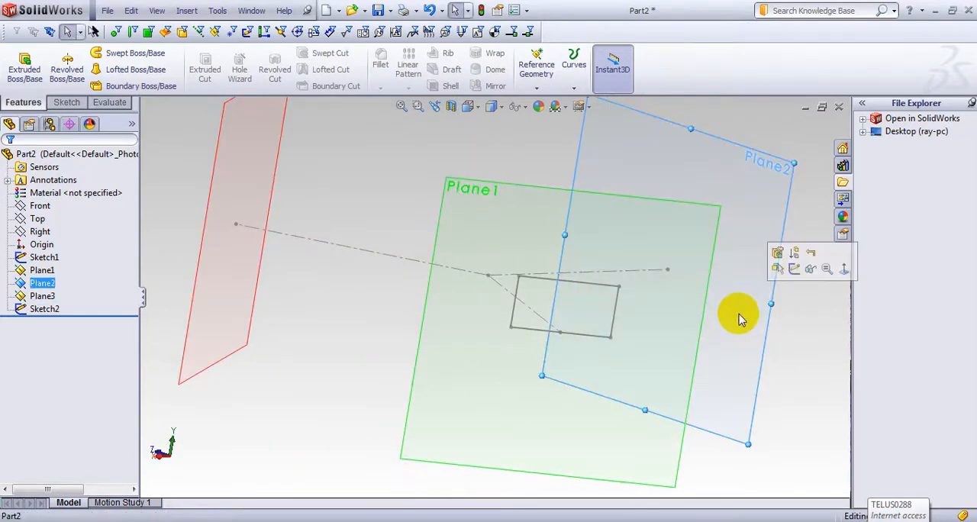
click(795, 271)
key(space)
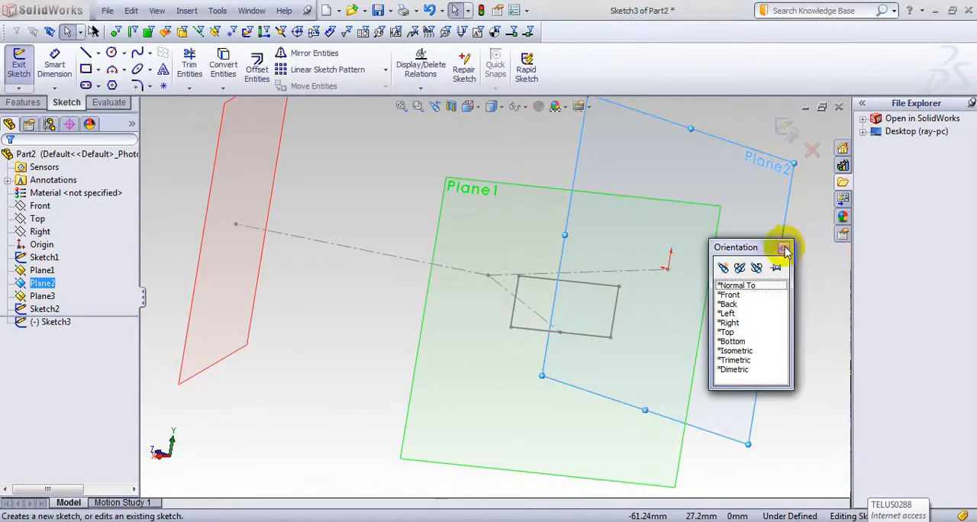
click(730, 285)
mouse_move(737, 255)
middle_down()
mouse_move(738, 270)
mouse_move(738, 255)
middle_up()
key(space)
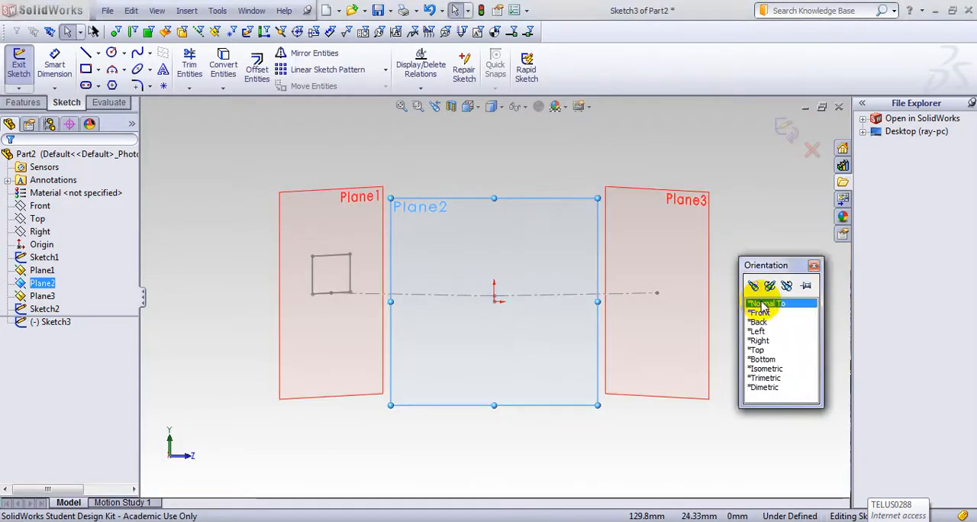
click(761, 306)
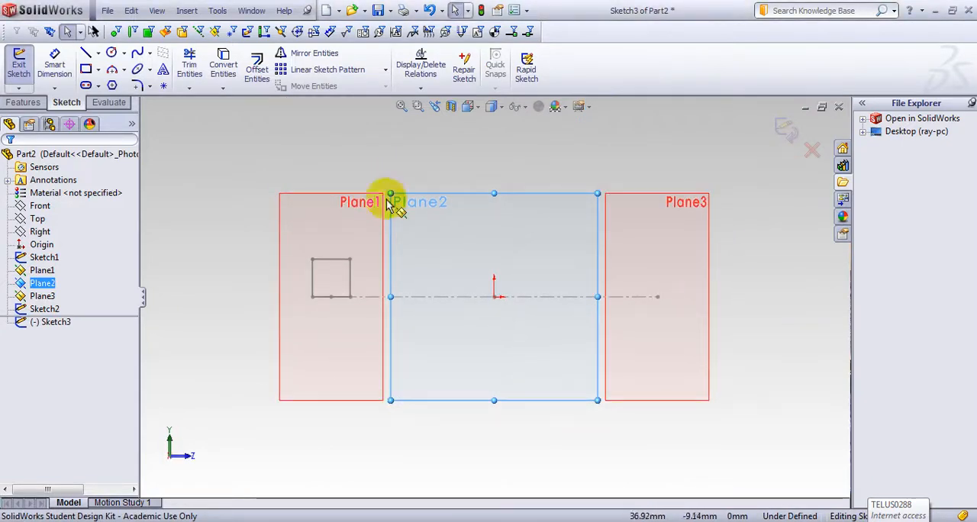
Step: Sketch a three-point arched spline about 60 mm wide above the origin, with both ends on the horizontal centerline
click(150, 52)
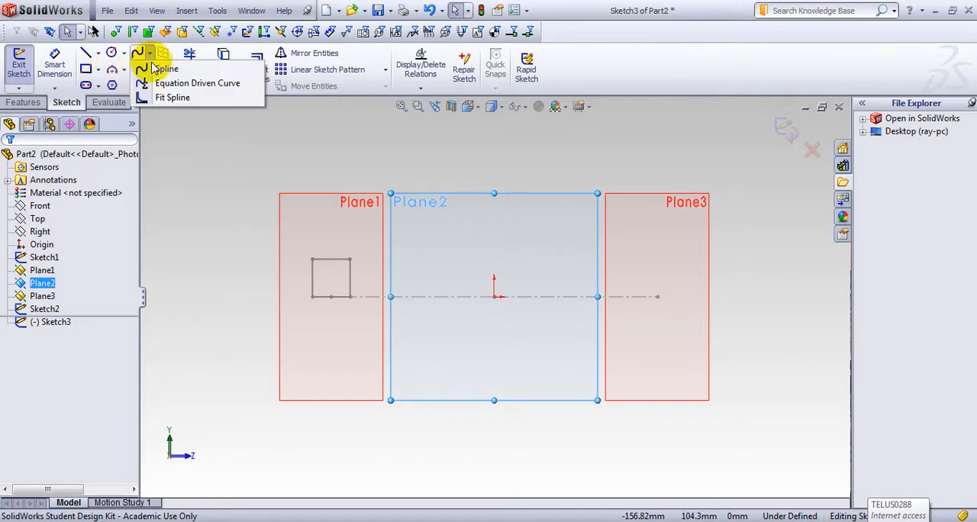
click(161, 66)
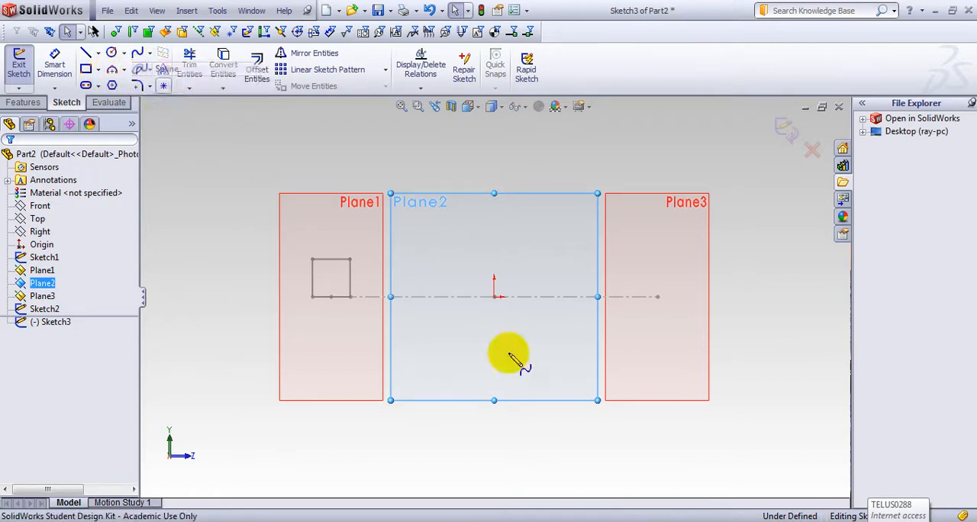
click(434, 297)
click(478, 250)
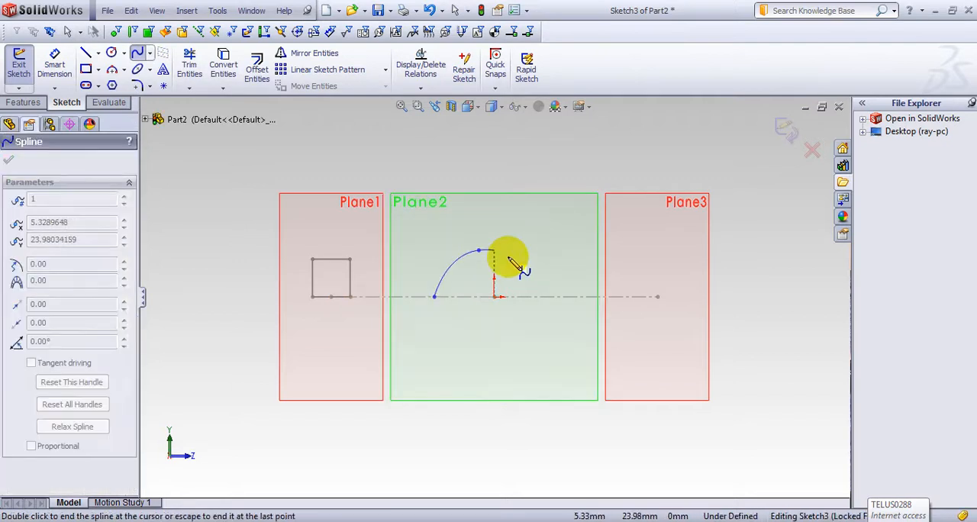
double_click(555, 296)
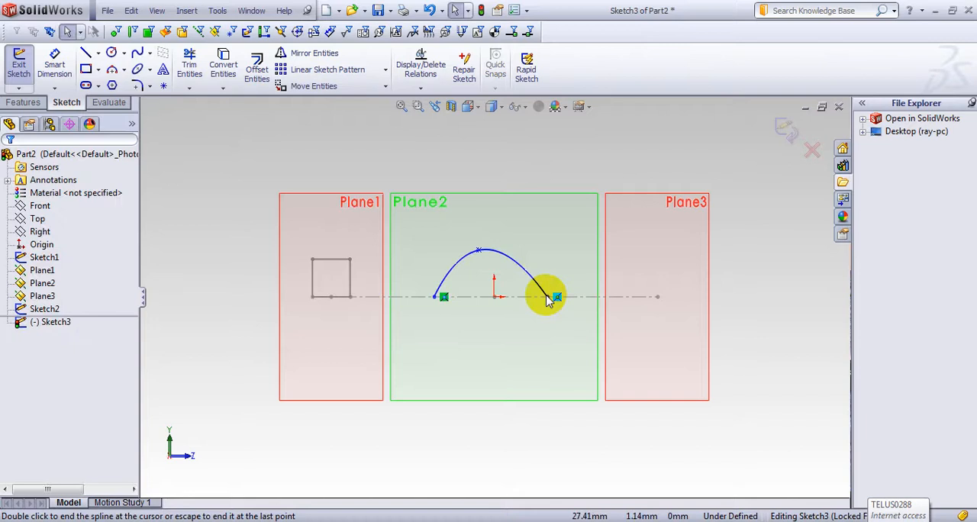
Step: Close the spline with a line between its ends and move its peak point directly above the origin, about 20.6 mm high
click(98, 54)
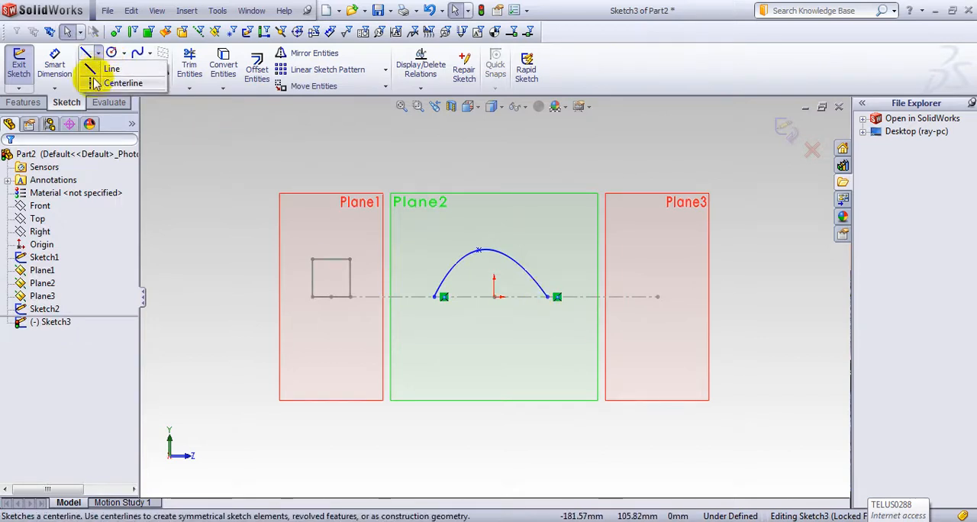
click(109, 69)
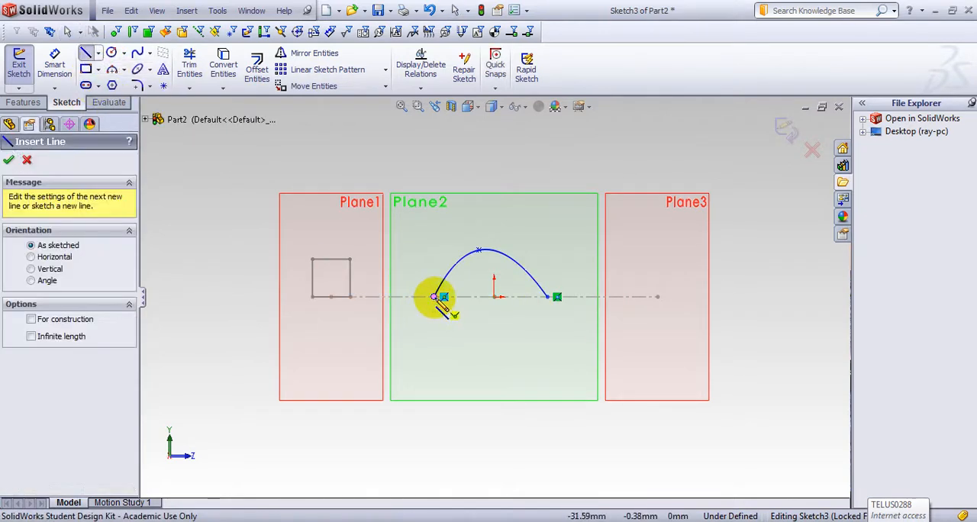
click(434, 297)
click(547, 297)
key(Escape)
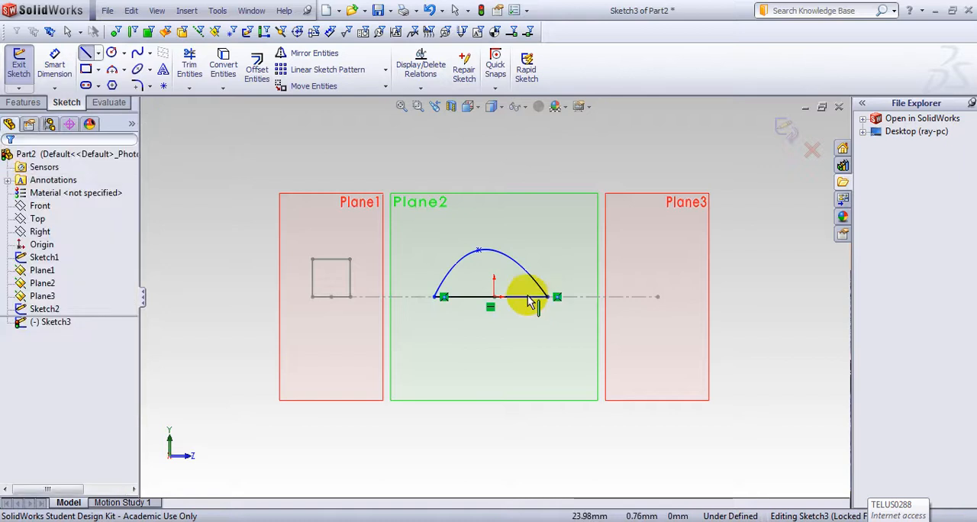
key(Escape)
drag(479, 251, 498, 260)
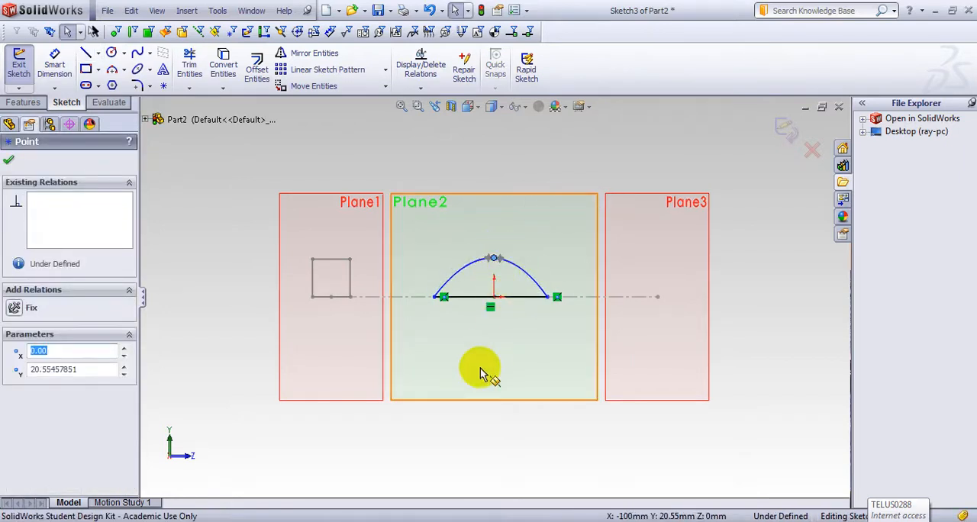
click(455, 445)
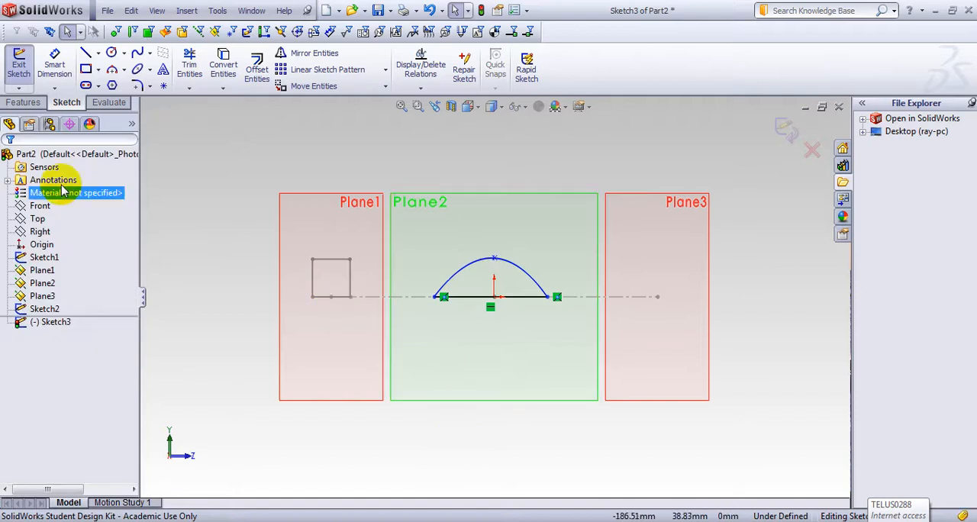
Step: Dimension the length of the line closing the spline profile
scroll(490, 284, down, 5)
scroll(534, 279, up, 3)
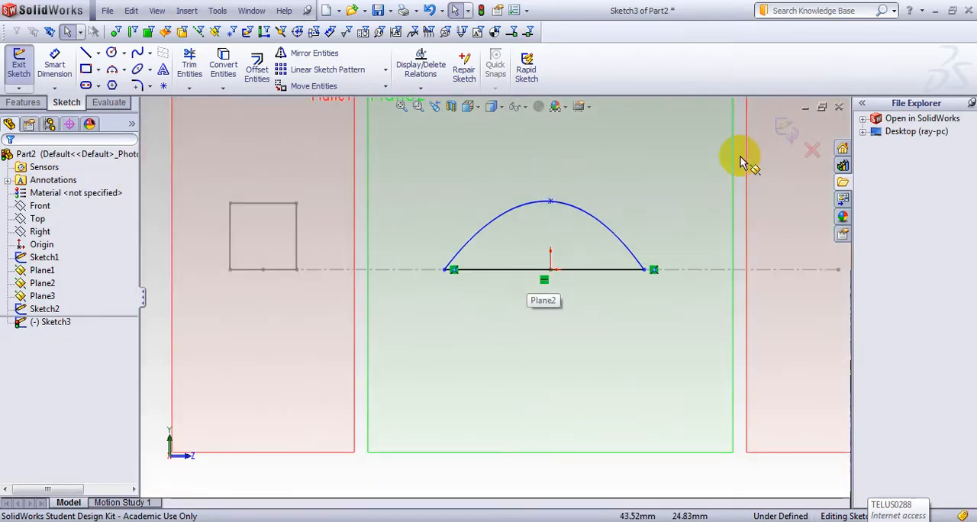
key(s)
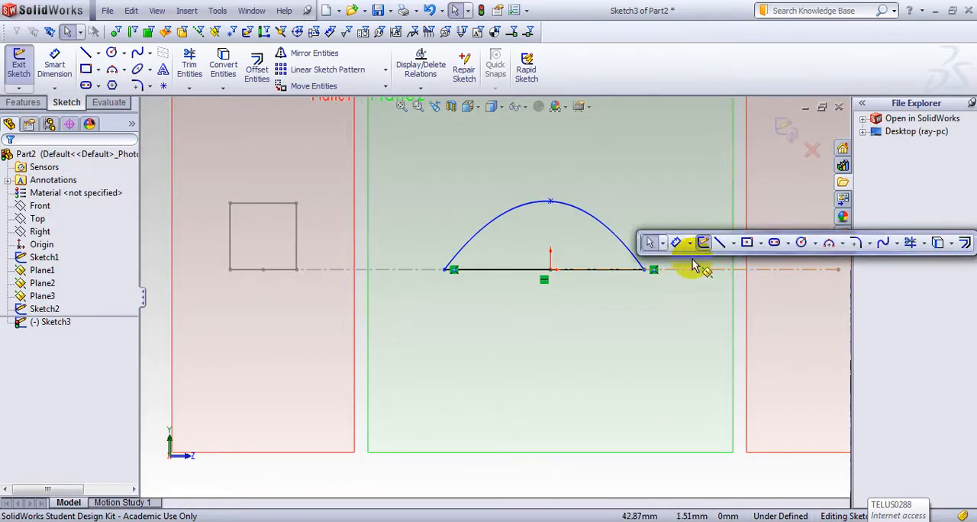
click(677, 242)
click(602, 270)
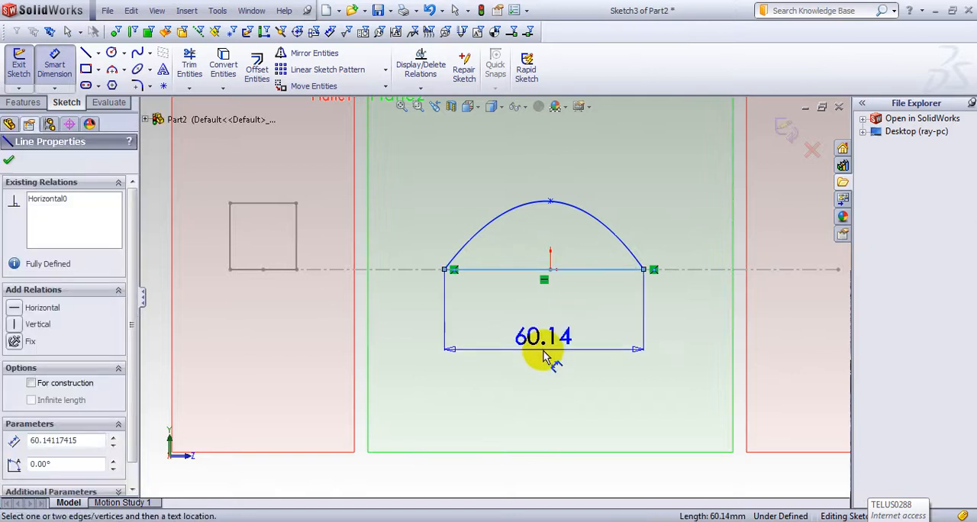
click(545, 351)
Step: Try a length of 40 mm for the spline profile's base line and undo the change
text(40)
key(Return)
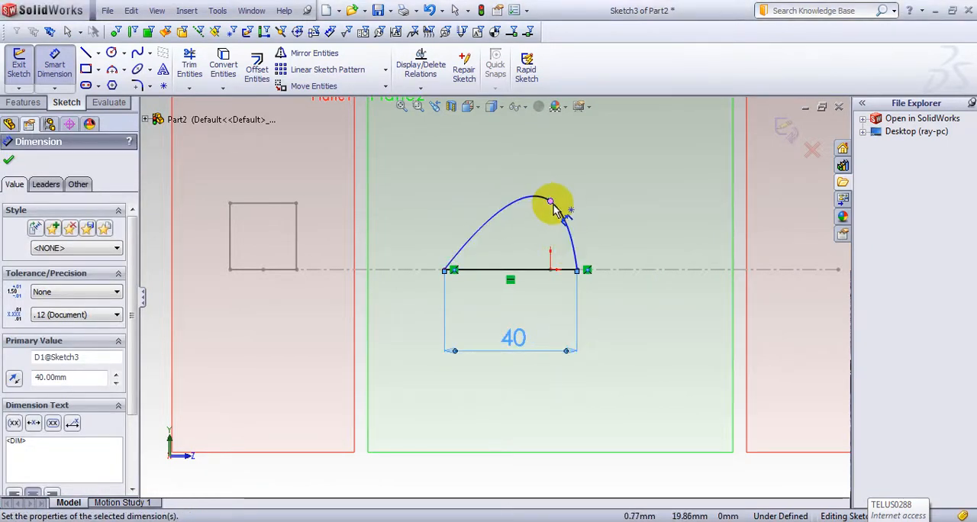
key(ctrl+z)
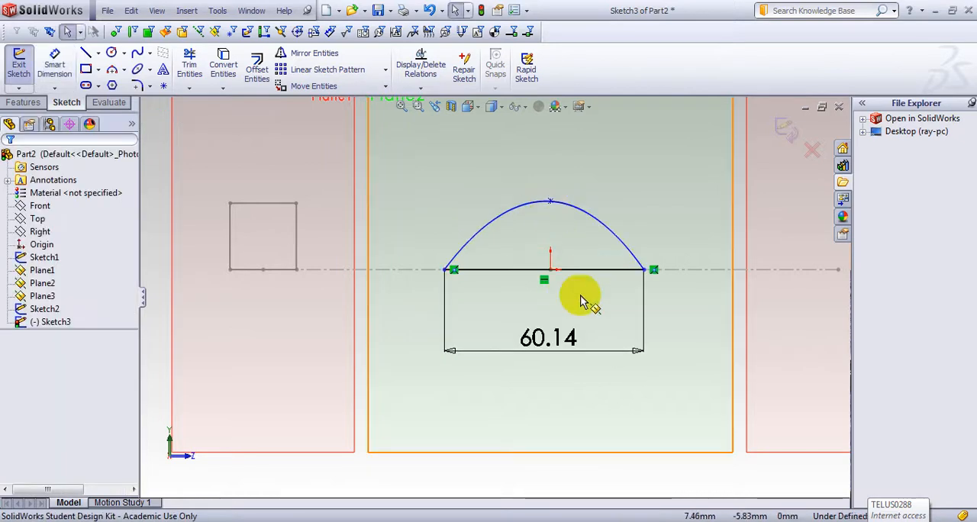
Step: Exit the spline sketch and start a new sketch on Plane3, viewed normal to the plane
click(786, 129)
scroll(665, 290, up, 5)
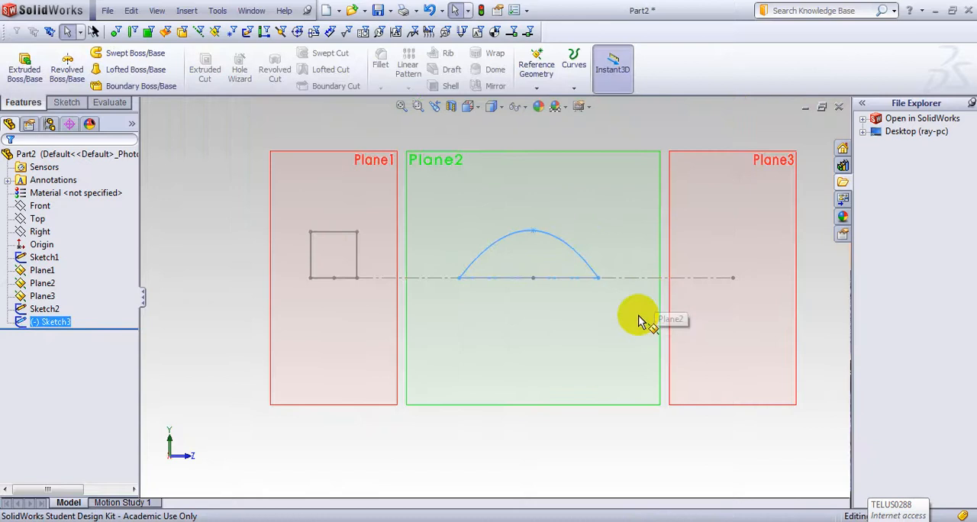
middle_drag(577, 386, 615, 410)
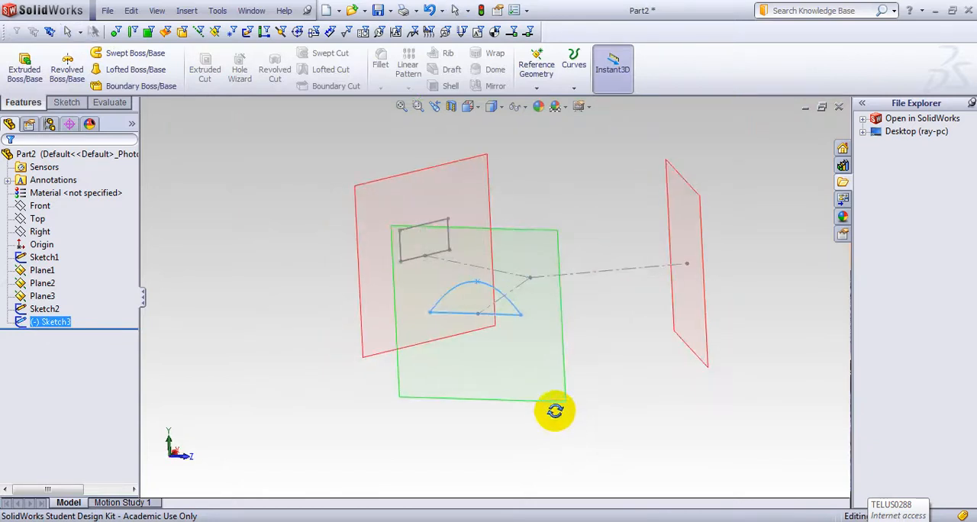
click(689, 316)
key(space)
click(724, 357)
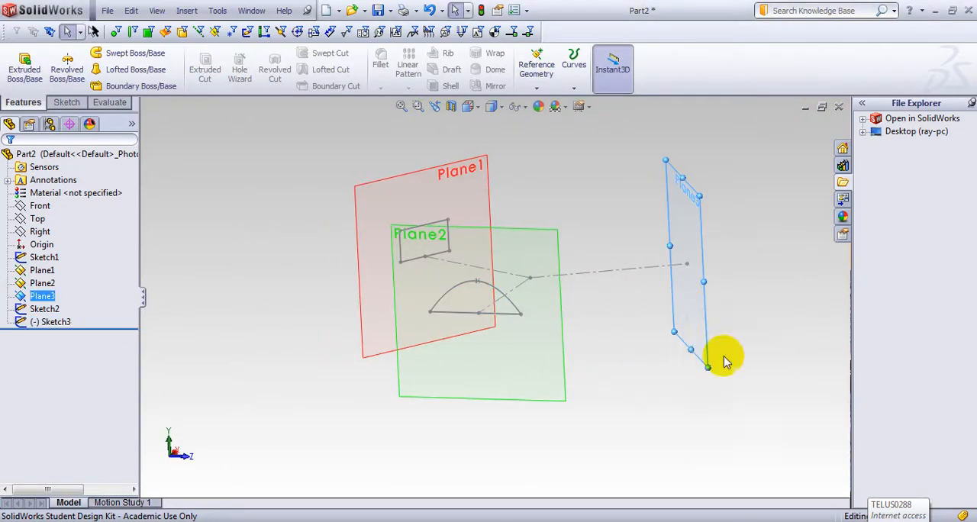
click(628, 278)
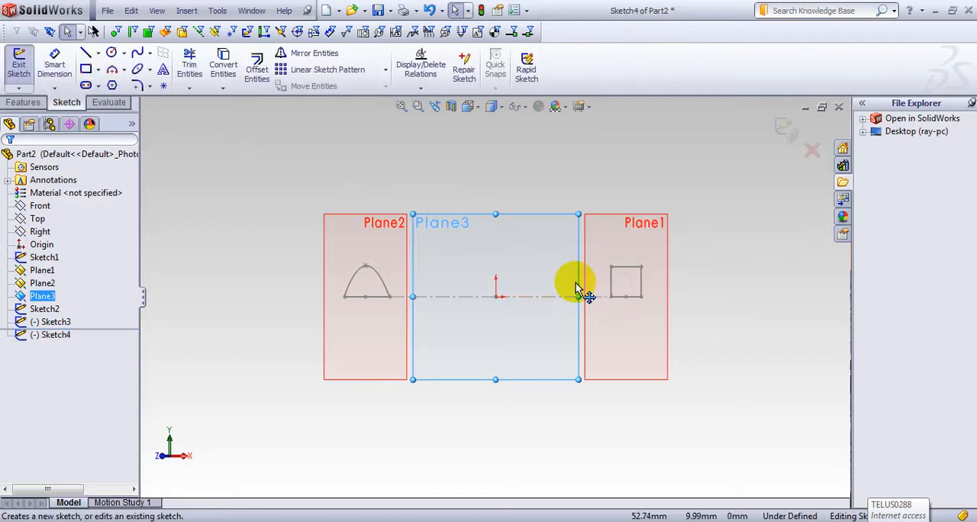
Step: Sketch a 3 Point Arc of about 30 mm radius around the origin, starting on the horizontal centerline
click(123, 70)
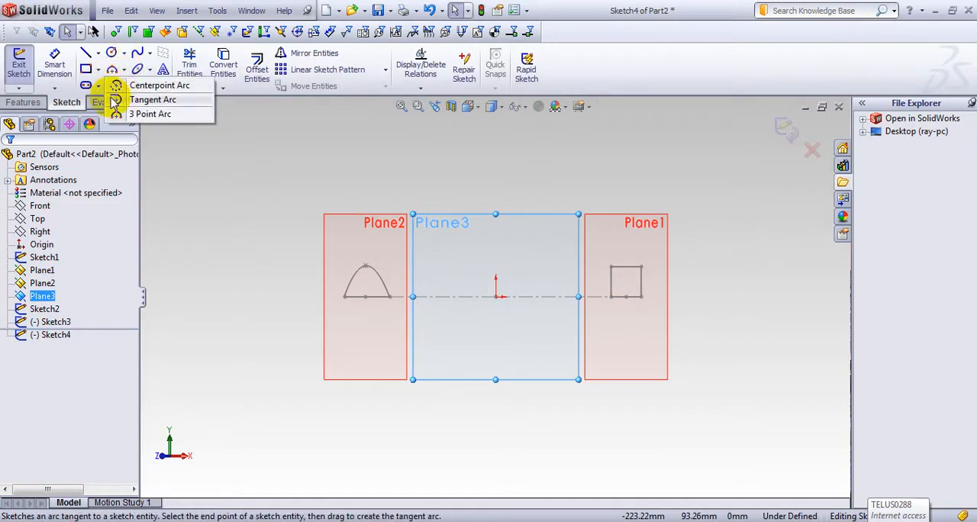
click(119, 116)
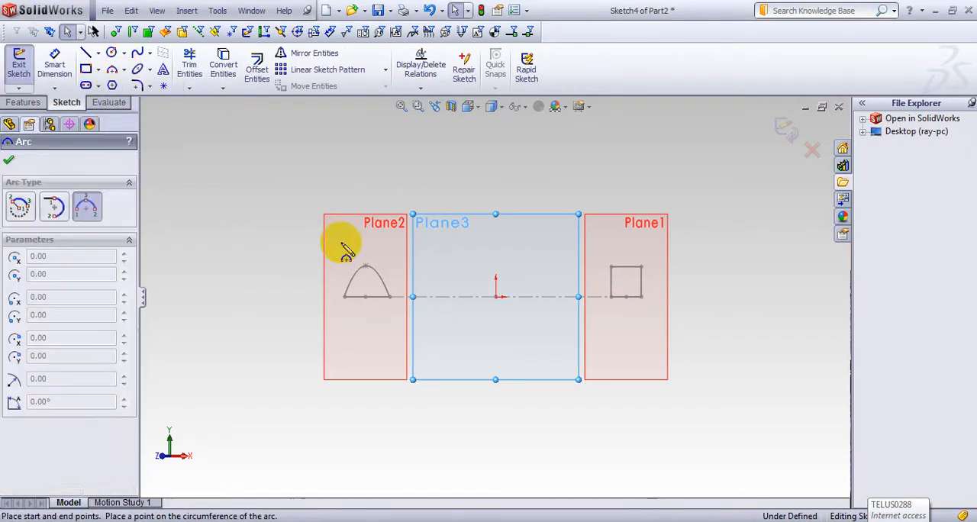
drag(448, 298, 496, 259)
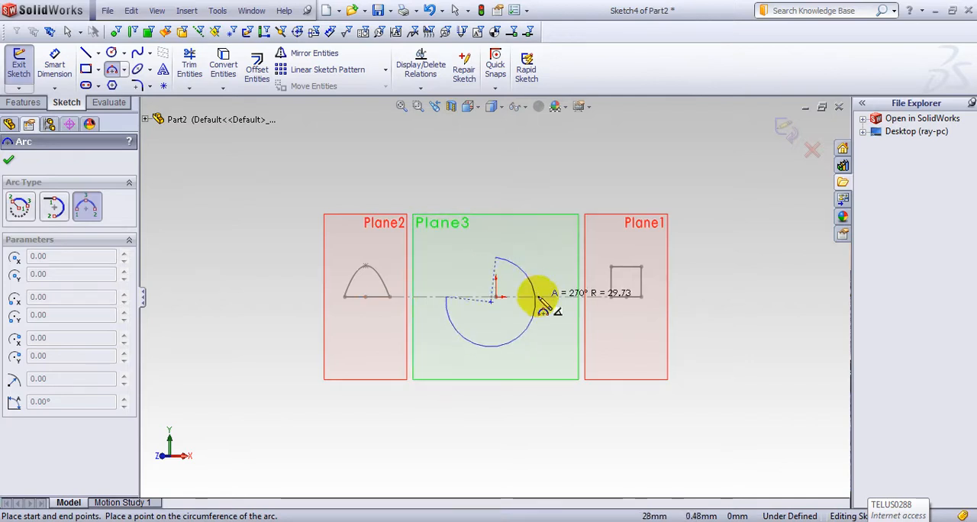
click(539, 300)
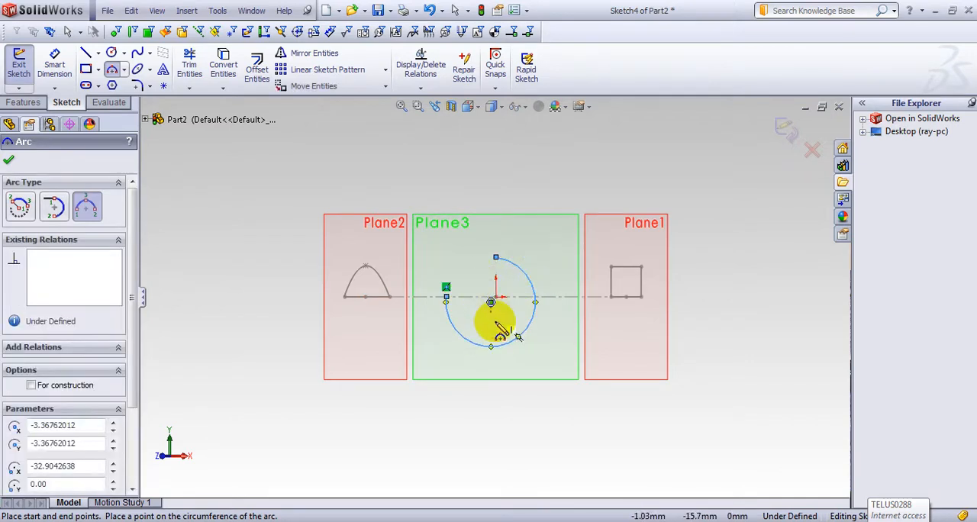
key(Escape)
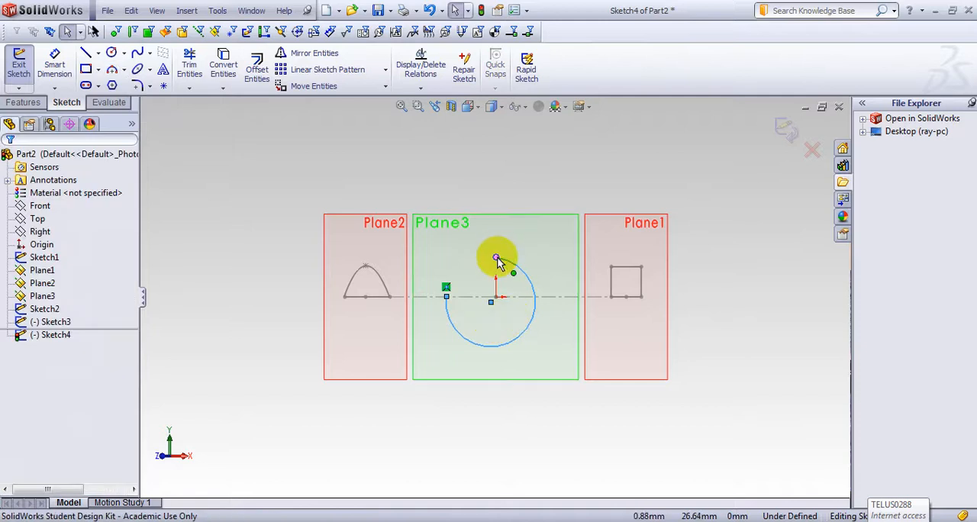
Step: Reshape the arc into an upward semicircle with both ends on the centerline and its center coincident with the origin
drag(496, 260, 537, 298)
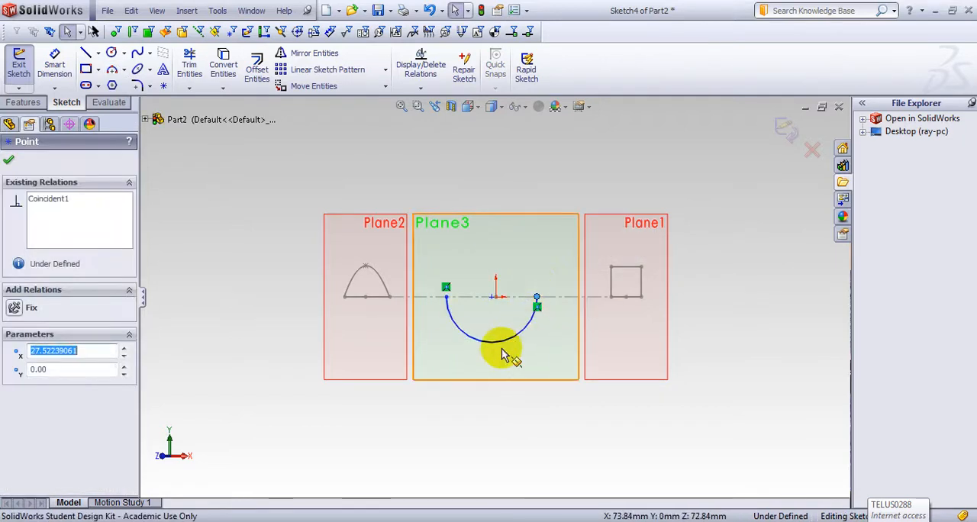
drag(497, 343, 503, 246)
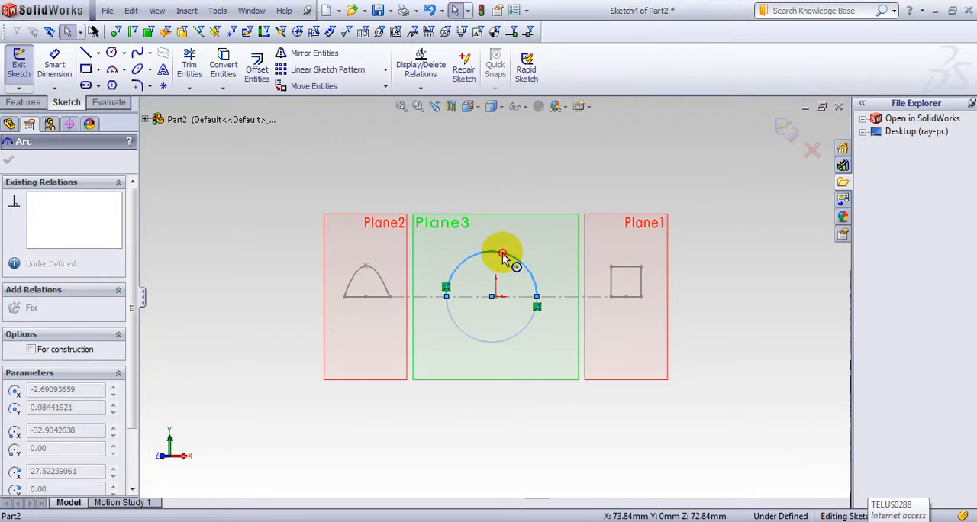
drag(503, 257, 494, 251)
scroll(496, 298, down, 5)
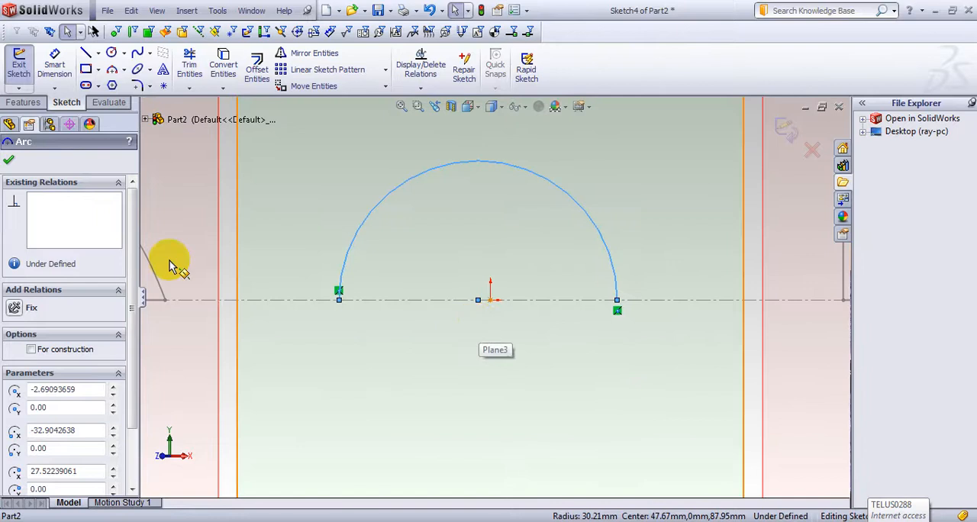
drag(482, 301, 492, 299)
scroll(492, 299, up, 2)
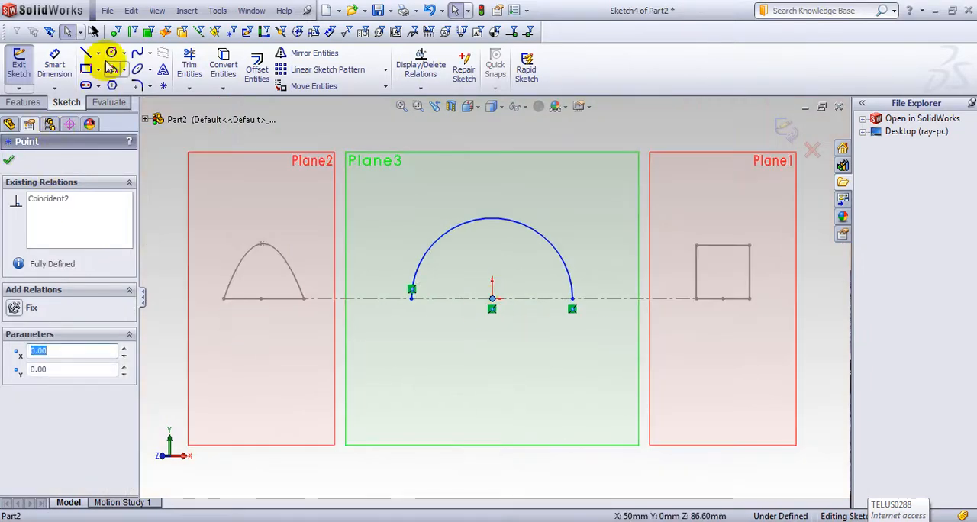
Step: Close the semicircle with a horizontal line between its two endpoints
click(85, 53)
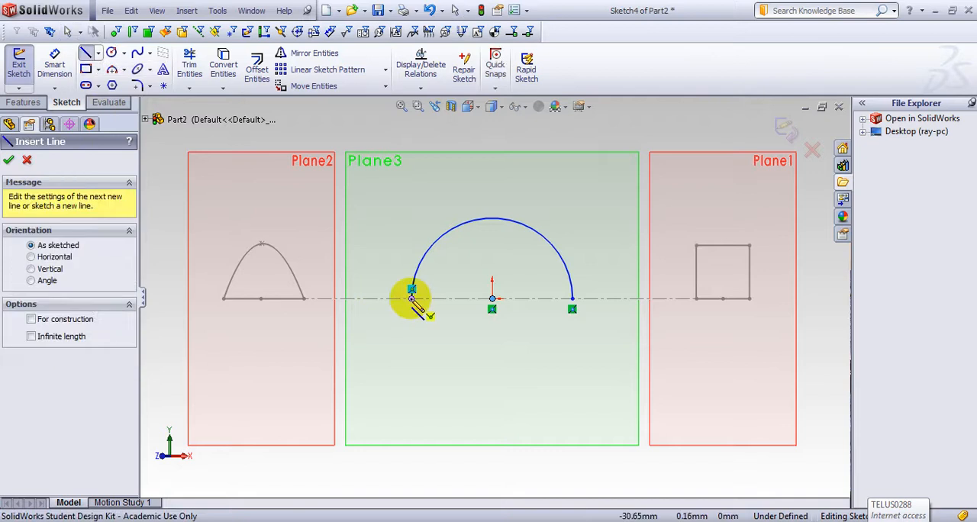
click(411, 298)
click(573, 298)
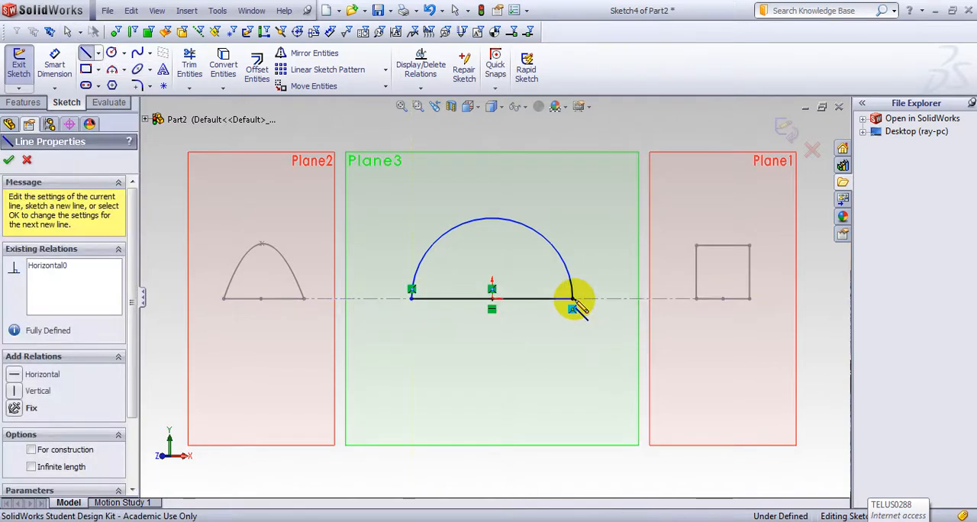
Step: Dimension the semicircular arc on Plane3 with a radius of 20 mm
key(Escape)
key(s)
click(595, 288)
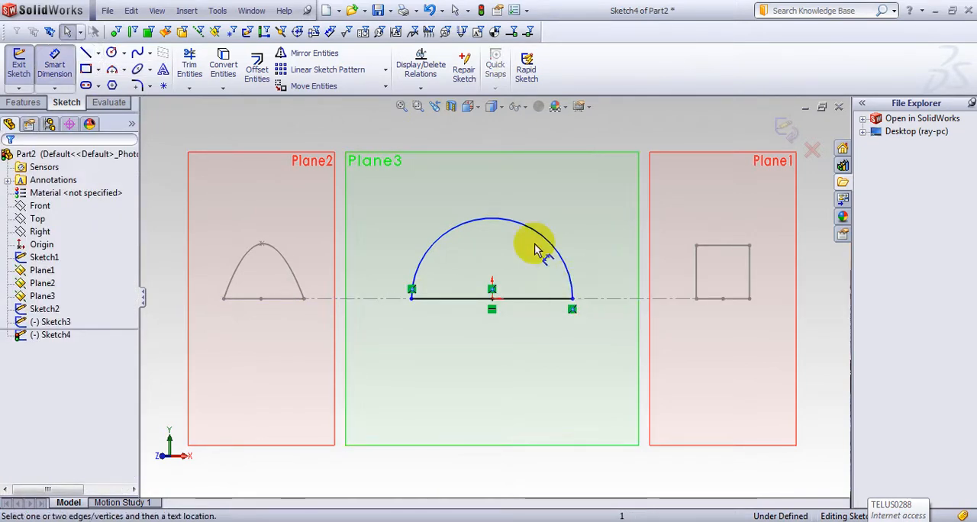
click(543, 233)
click(588, 189)
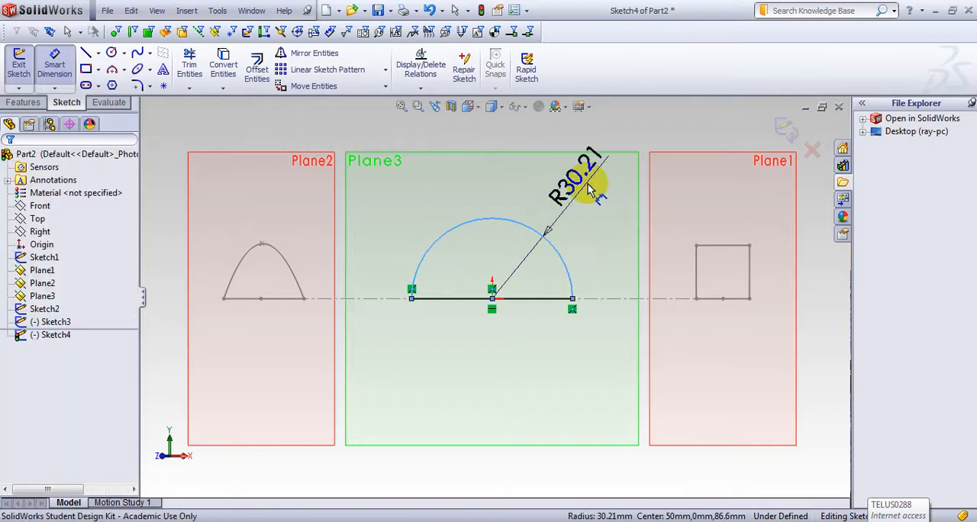
text(20)
key(Return)
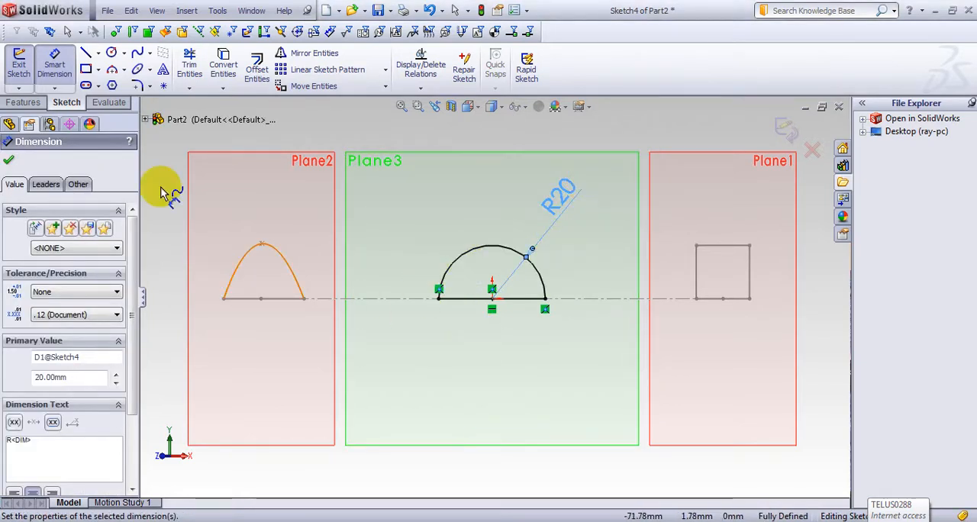
click(9, 160)
Step: Exit the semicircle sketch and start a new sketch on the Top plane, viewed normal to the plane
scroll(550, 210, up, 3)
middle_drag(599, 164, 554, 248)
middle_drag(534, 388, 597, 399)
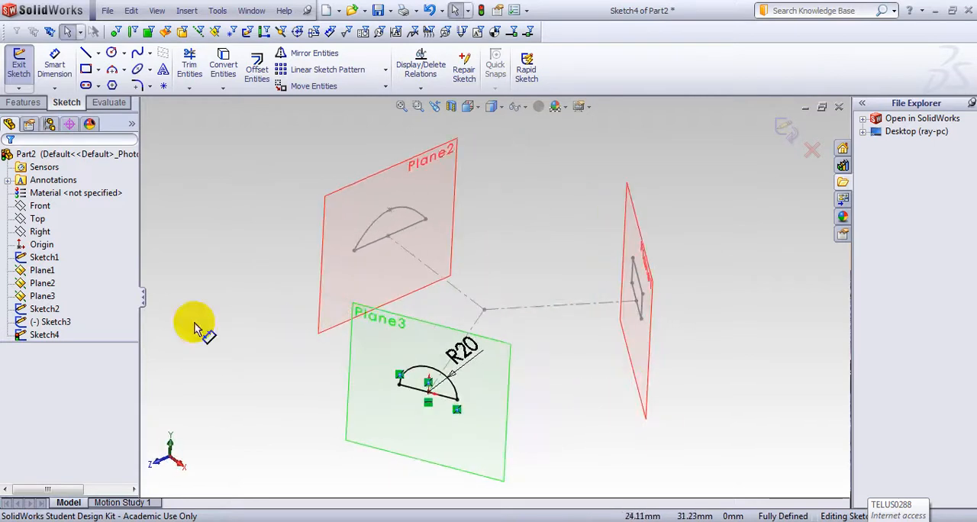
click(38, 219)
click(44, 200)
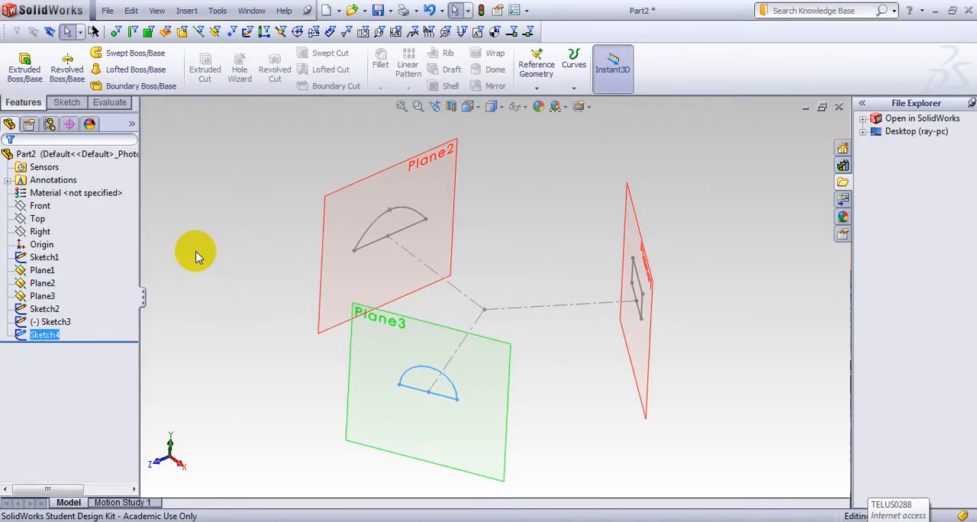
click(38, 219)
click(50, 198)
key(space)
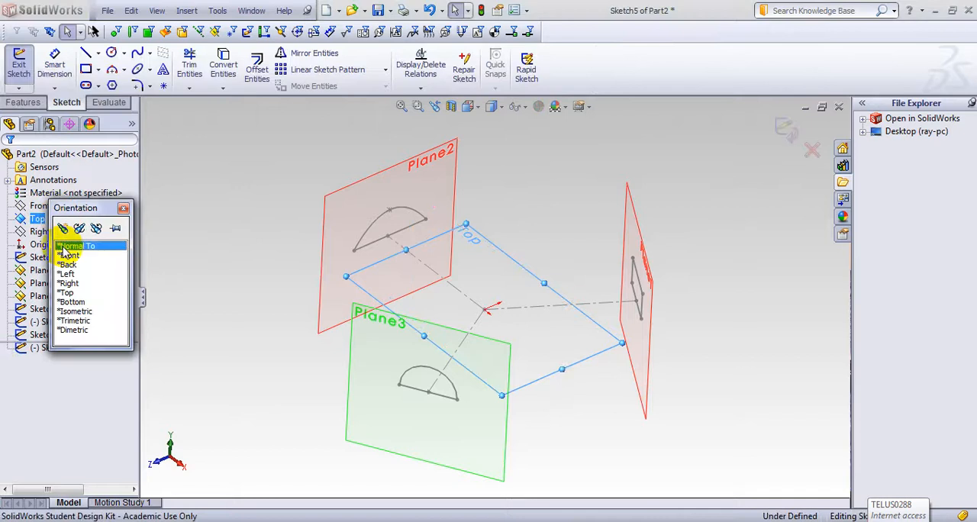
click(69, 247)
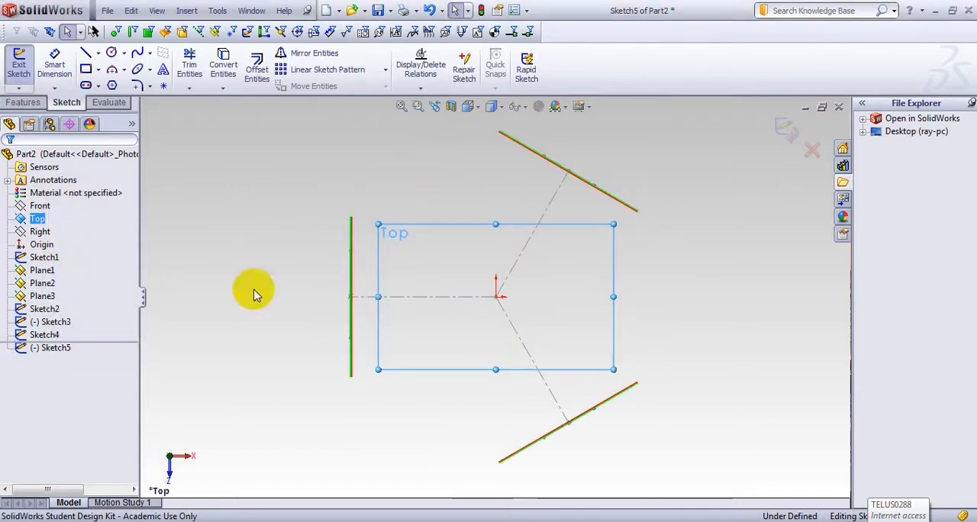
Step: Draw a three-point spline bowed toward the origin from the Plane1 centerline end to the Plane2 centerline end, and exit the sketch
click(150, 53)
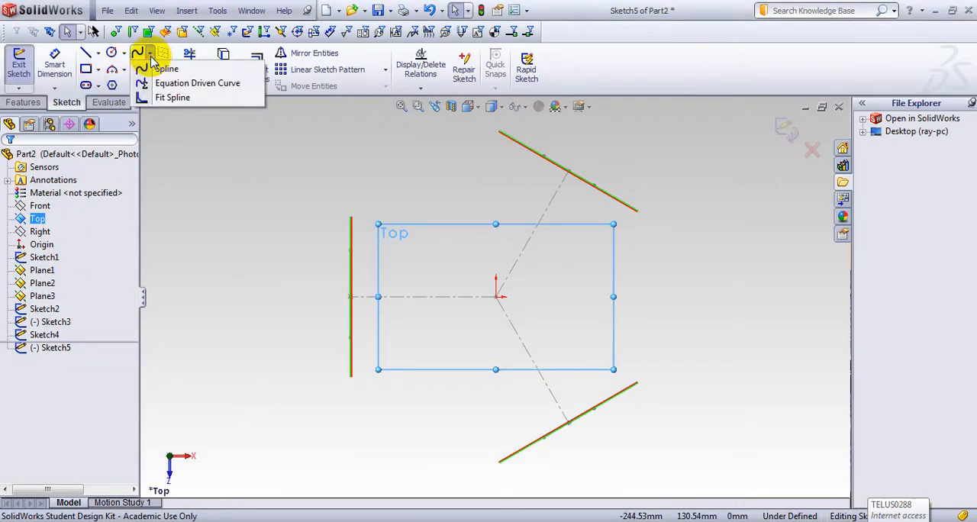
click(156, 68)
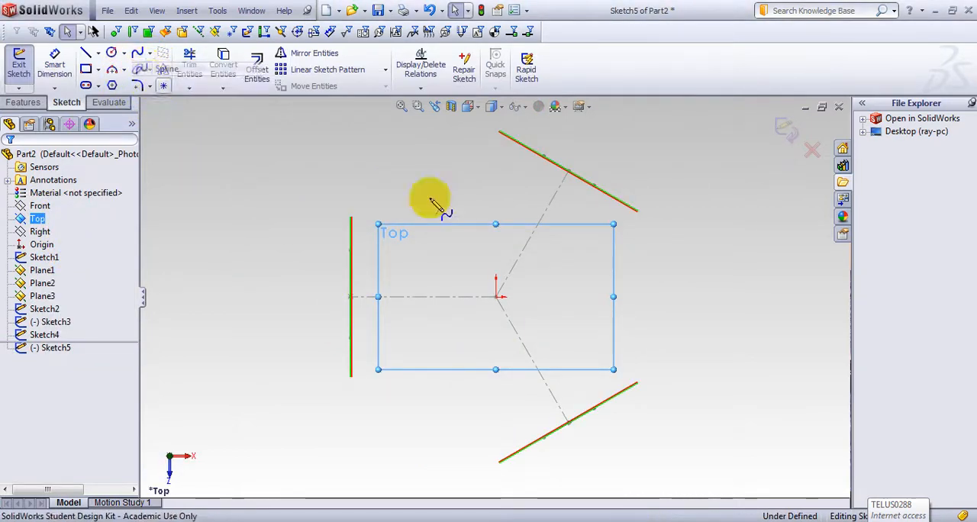
click(568, 172)
click(472, 255)
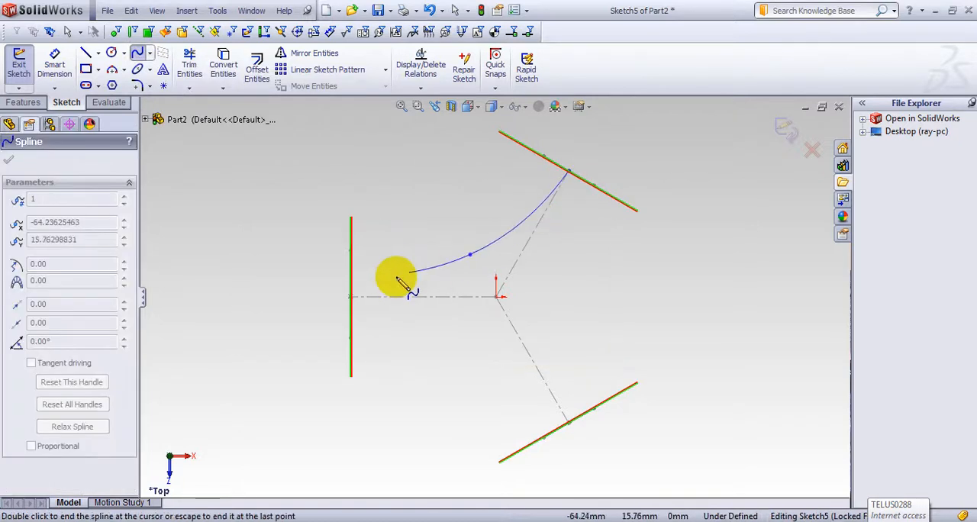
double_click(350, 296)
click(787, 131)
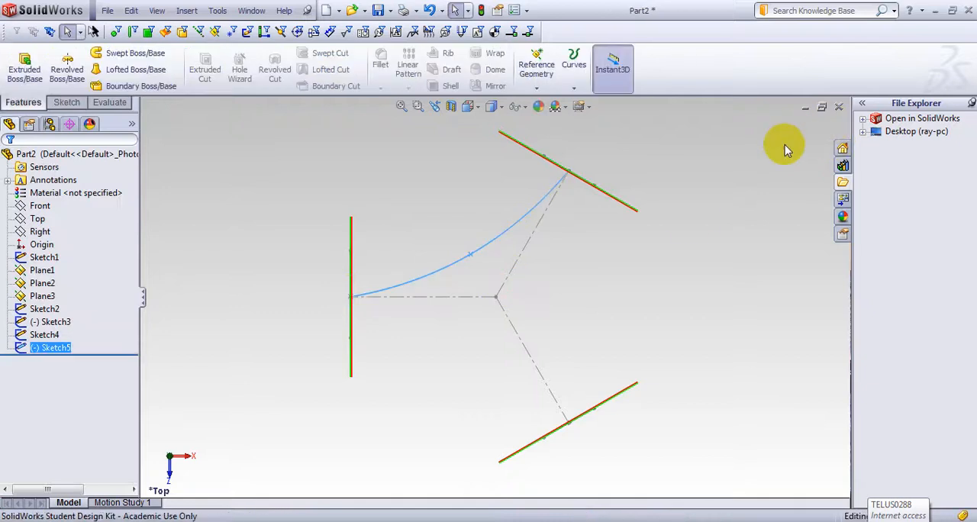
Step: In a new Top-plane sketch, draw a spline from Plane3's centerline end to Plane1's, through a point about 44 mm from the origin, and exit
click(35, 219)
click(36, 202)
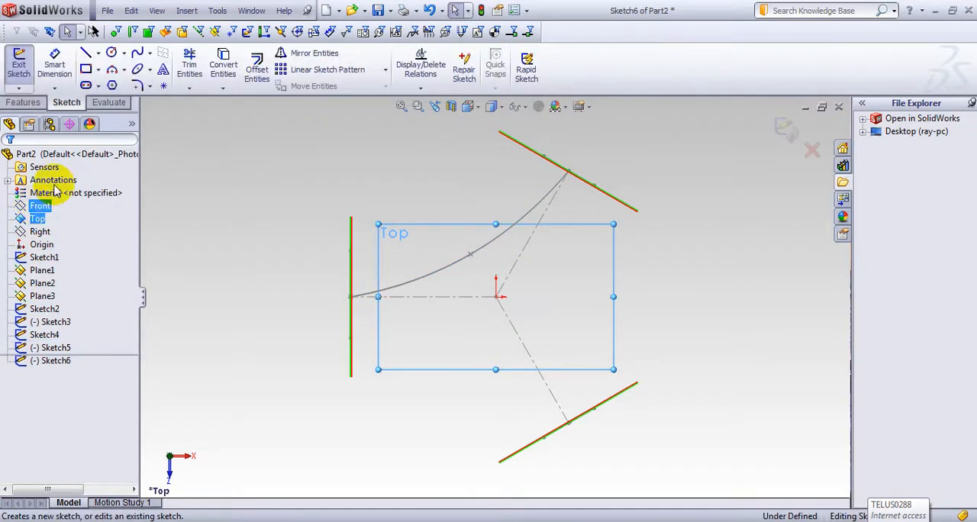
click(151, 53)
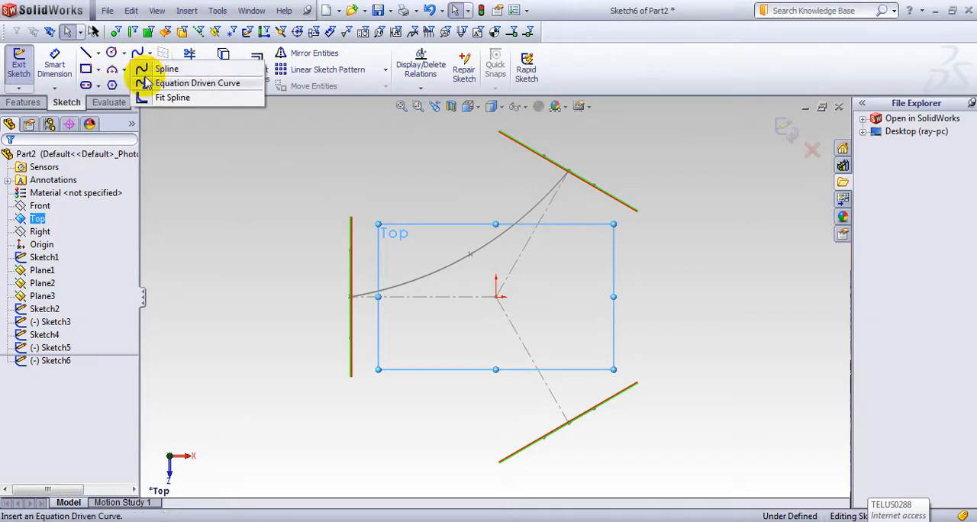
click(149, 68)
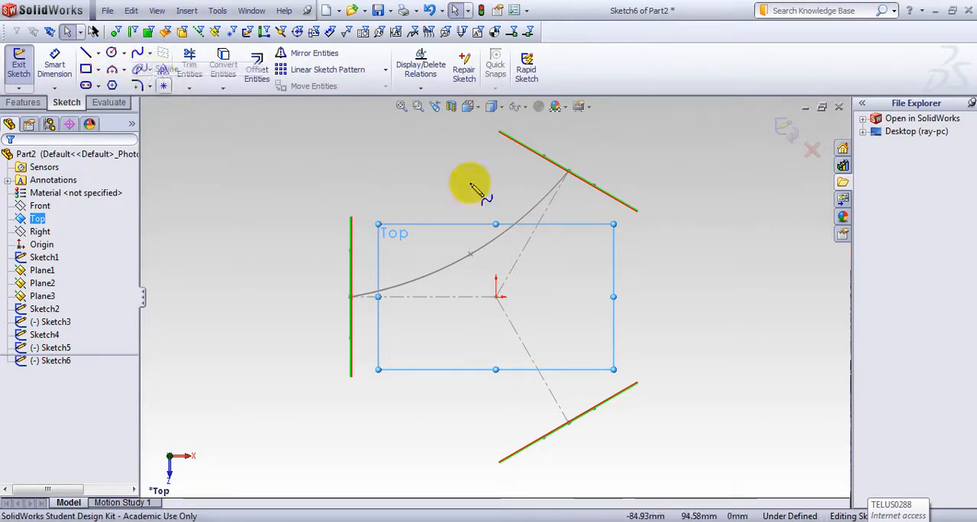
click(568, 422)
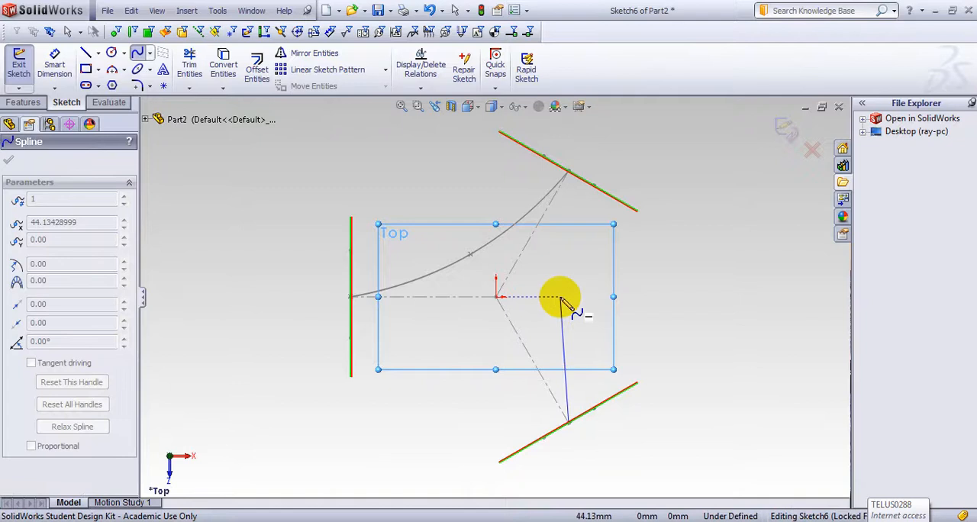
click(561, 297)
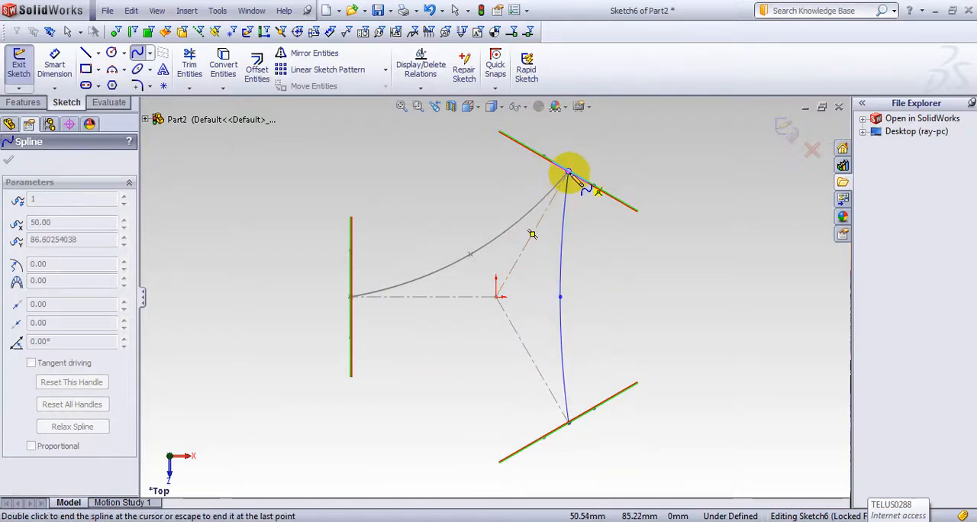
double_click(568, 174)
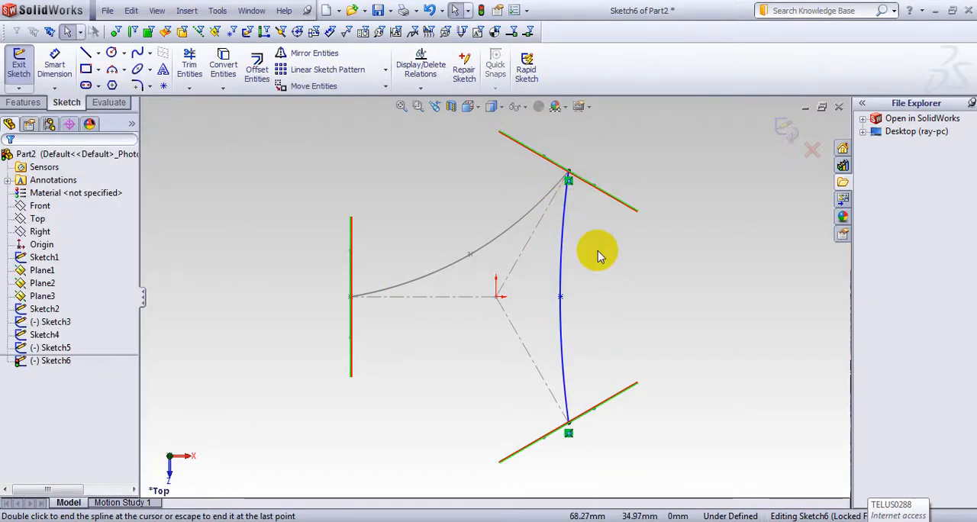
click(786, 127)
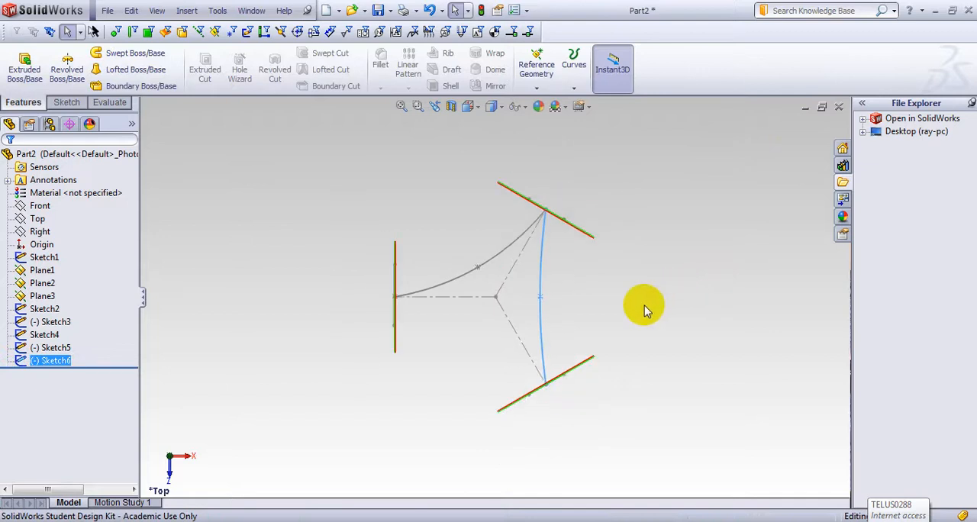
Step: Start a Lofted Boss/Base and remove the preselected Sketch6 from its guide curves
mouse_move(637, 305)
middle_down()
mouse_move(552, 203)
mouse_move(430, 159)
mouse_move(410, 124)
mouse_move(366, 148)
mouse_move(271, 146)
mouse_move(499, 356)
mouse_move(425, 367)
mouse_move(464, 299)
mouse_move(446, 303)
middle_up()
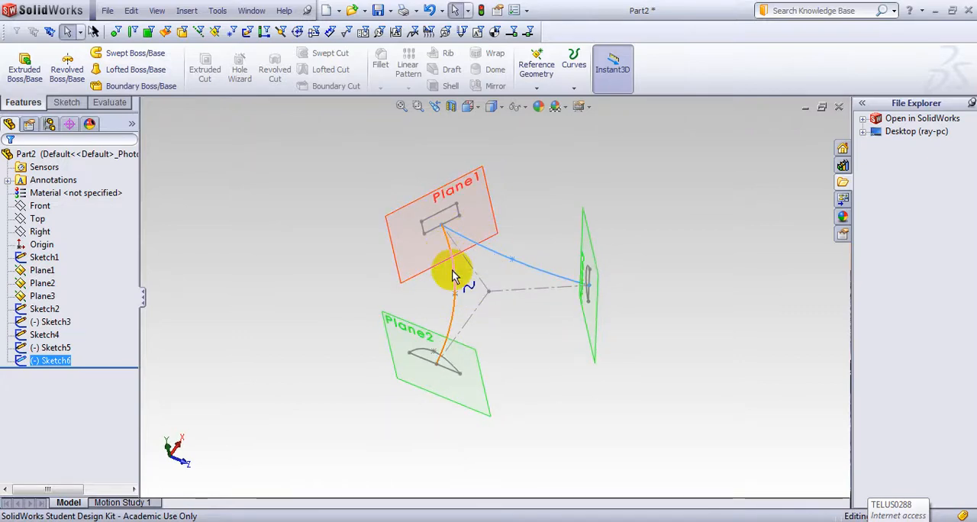
mouse_move(562, 394)
middle_down()
mouse_move(573, 362)
mouse_move(572, 373)
middle_up()
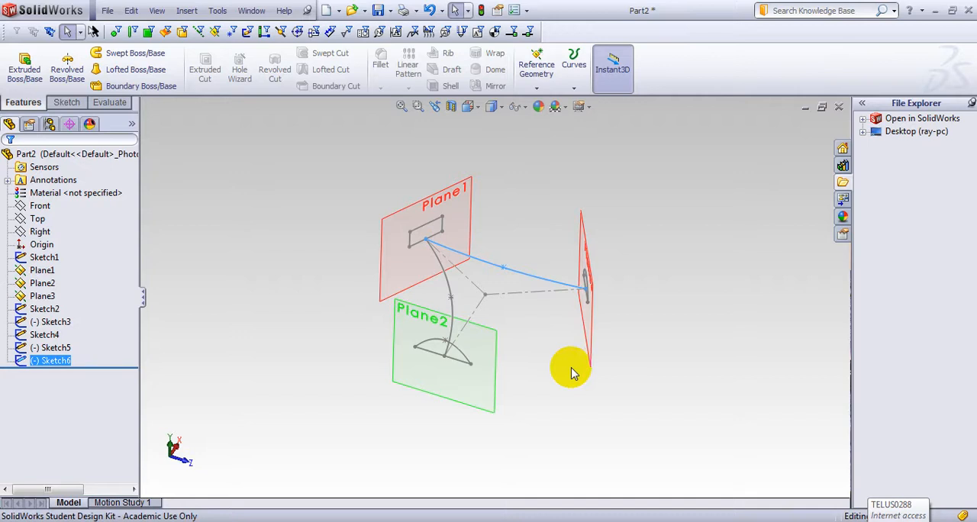
click(126, 74)
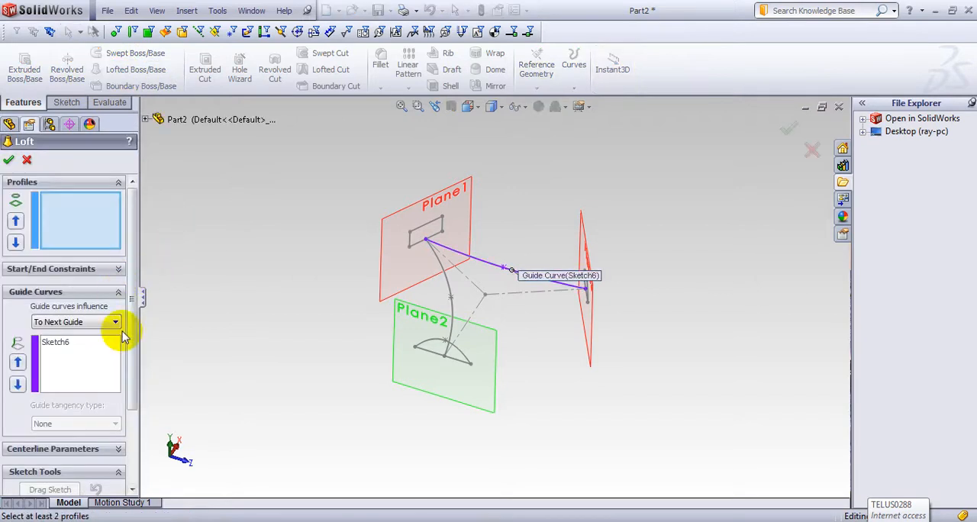
mouse_move(201, 325)
middle_down()
mouse_move(196, 299)
mouse_move(205, 307)
middle_up()
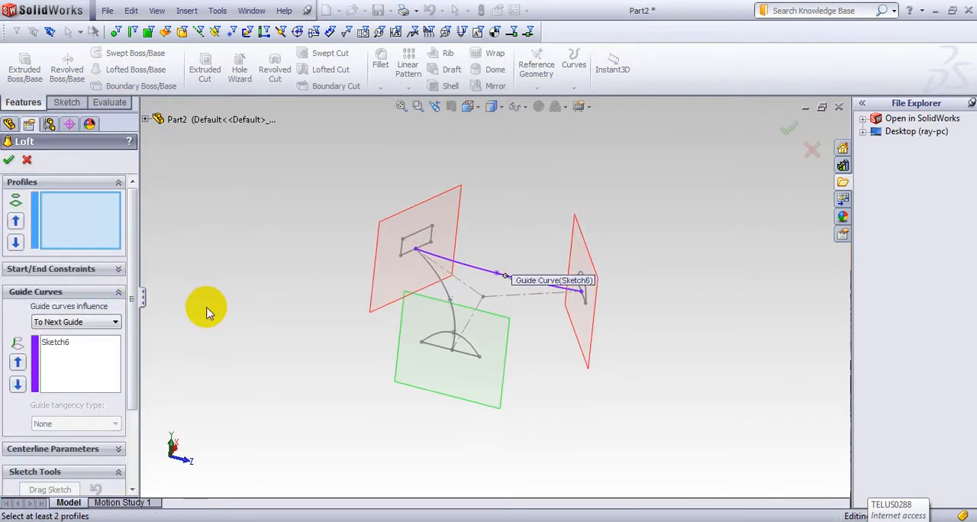
middle_drag(304, 318, 410, 306)
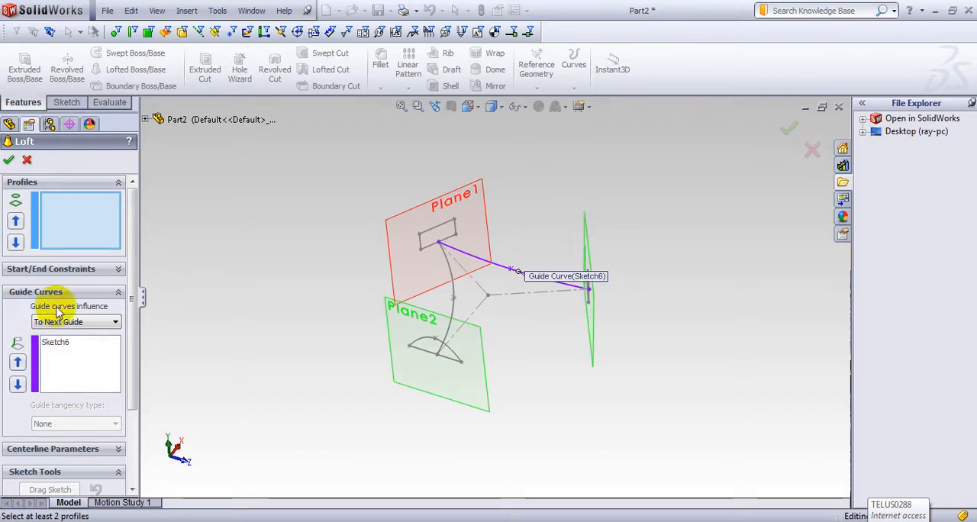
click(57, 343)
right_click(79, 345)
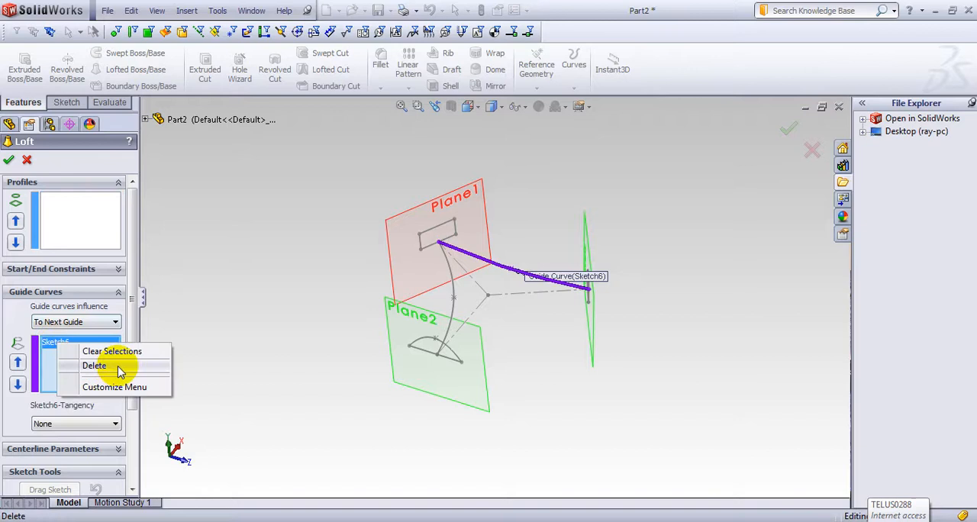
click(107, 366)
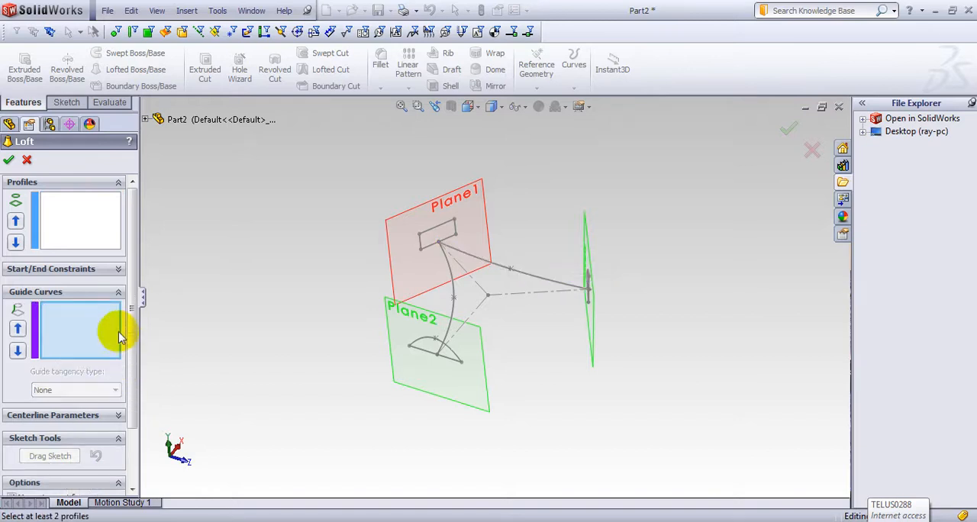
click(432, 254)
right_click(79, 344)
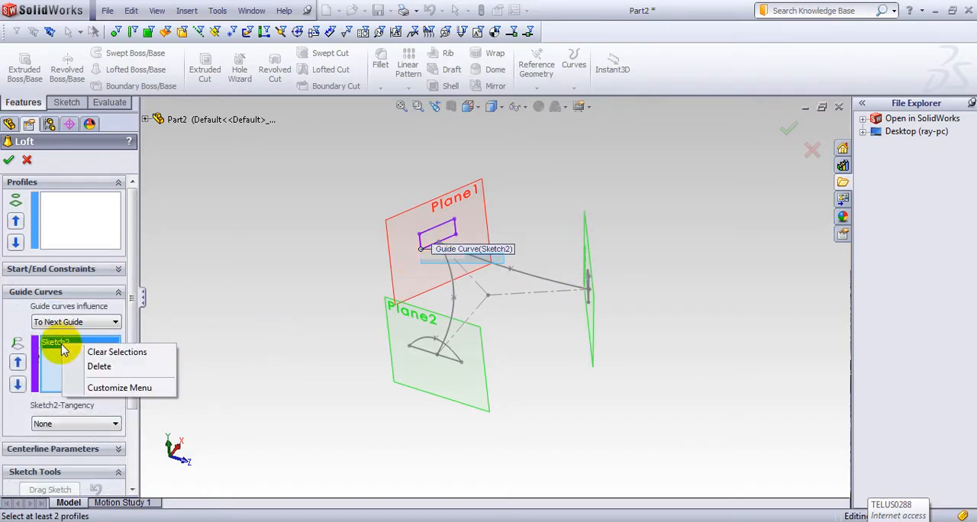
click(99, 366)
Step: Select the rectangle on Plane1 and the semicircle on Plane3 as the loft profiles
click(73, 200)
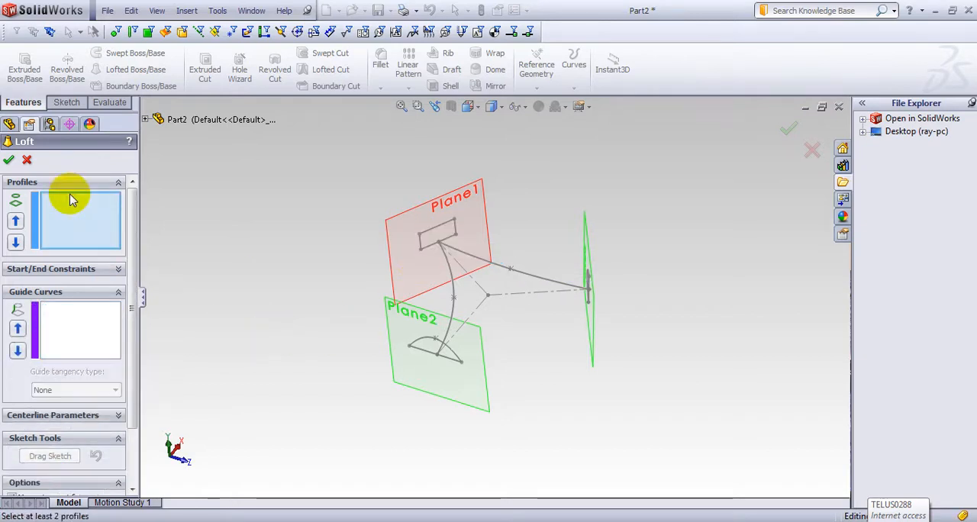
click(432, 254)
middle_drag(282, 281, 309, 273)
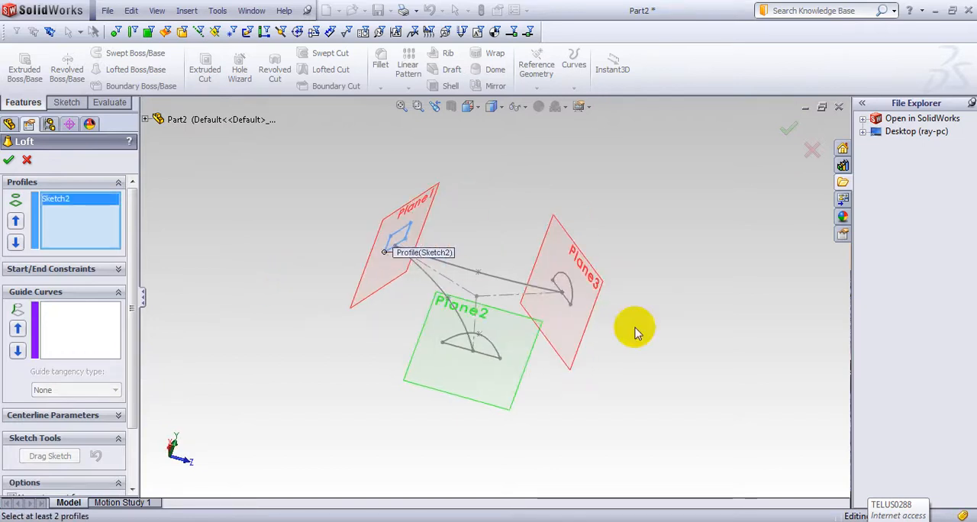
click(571, 290)
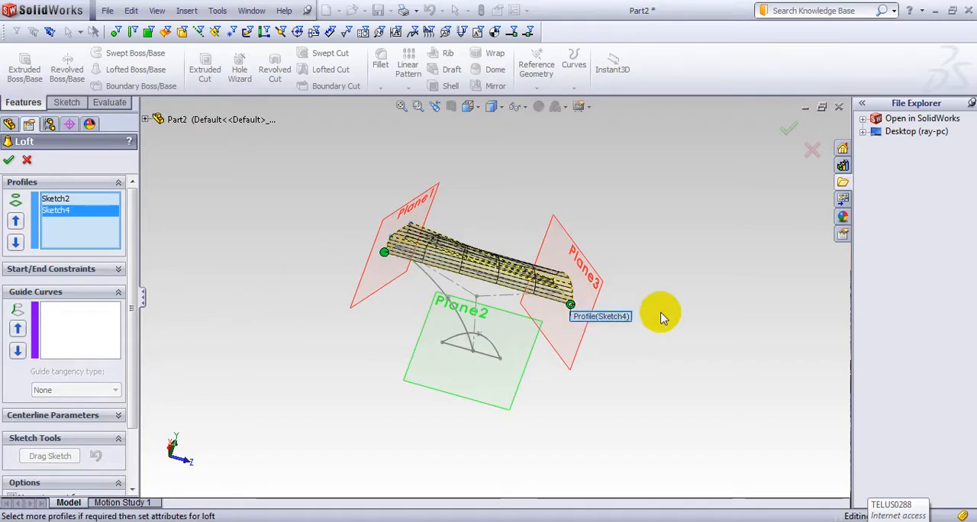
Step: Add the spline between Plane1 and Plane3 (Sketch6) as the loft's guide curve
mouse_move(659, 312)
middle_down()
mouse_move(671, 312)
mouse_move(571, 290)
mouse_move(512, 310)
mouse_move(469, 382)
mouse_move(523, 331)
mouse_move(593, 323)
mouse_move(585, 333)
middle_up()
scroll(496, 360, down, 3)
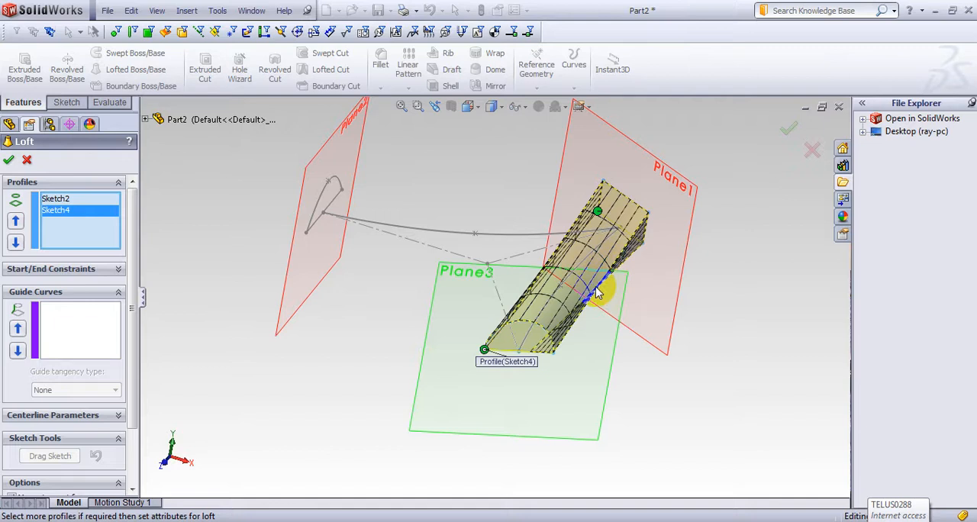
middle_drag(702, 305, 637, 228)
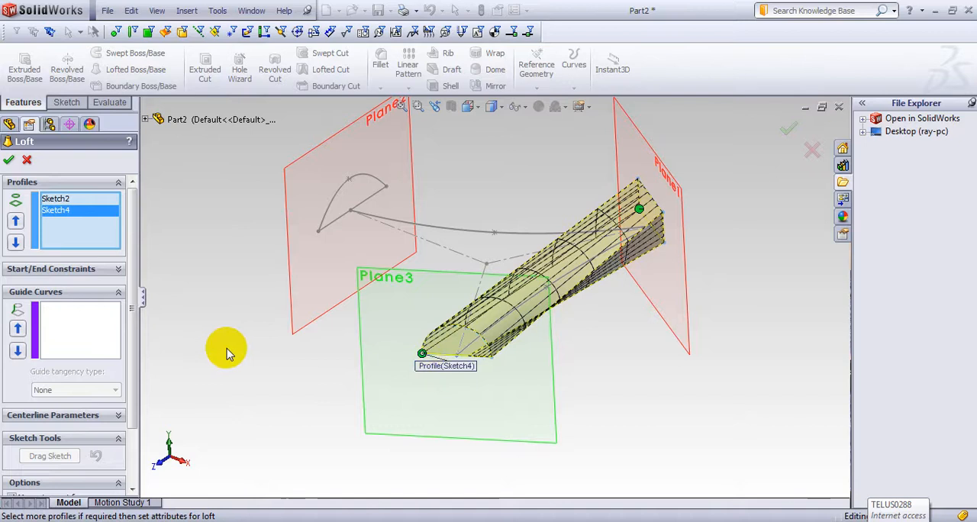
middle_drag(225, 344, 169, 161)
scroll(526, 188, up, 1)
scroll(526, 189, down, 3)
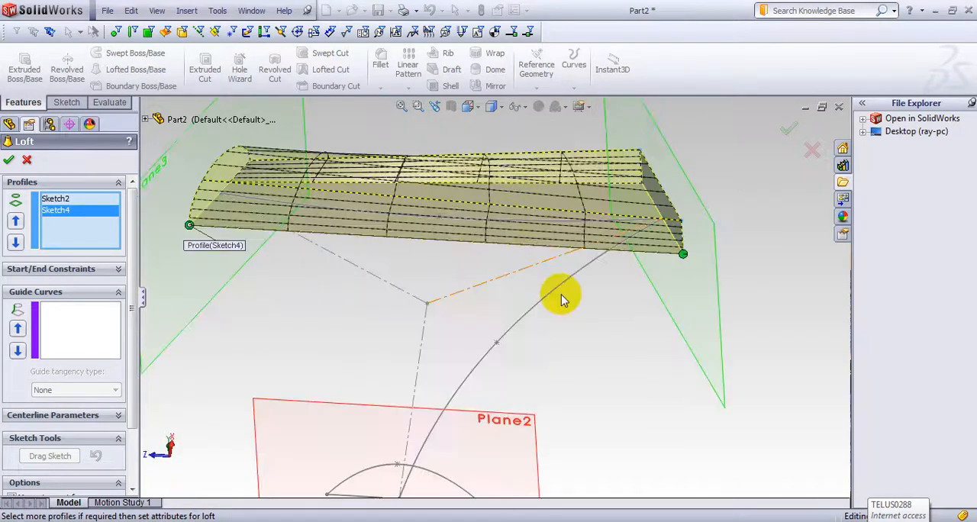
scroll(579, 312, up, 2)
middle_drag(580, 319, 589, 233)
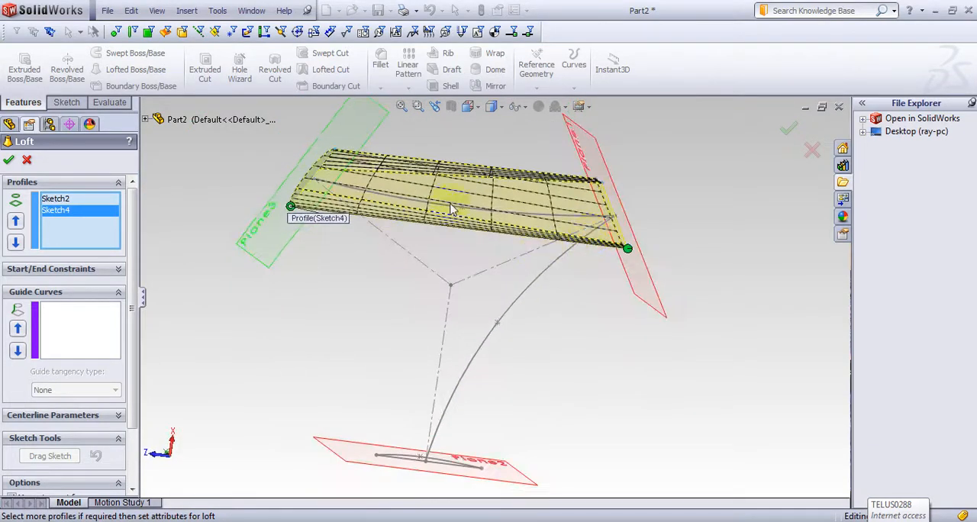
click(97, 324)
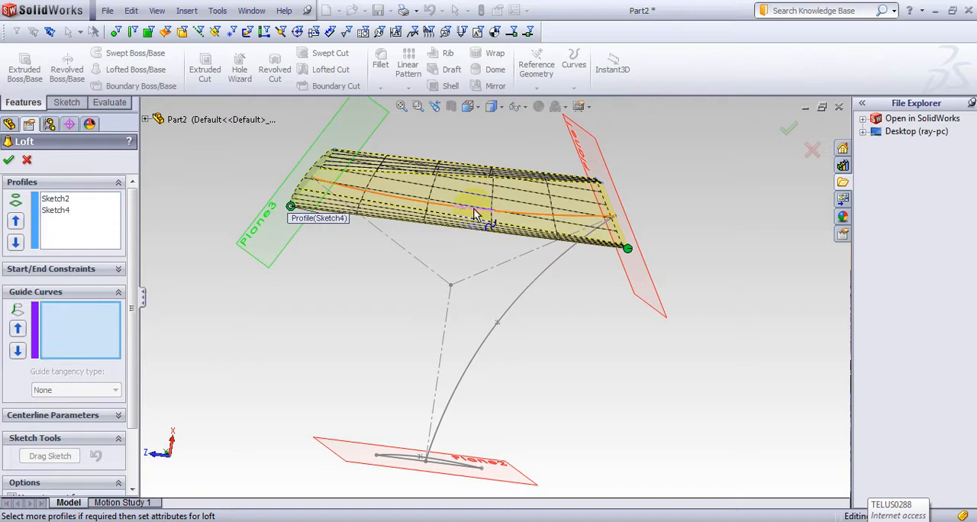
click(475, 214)
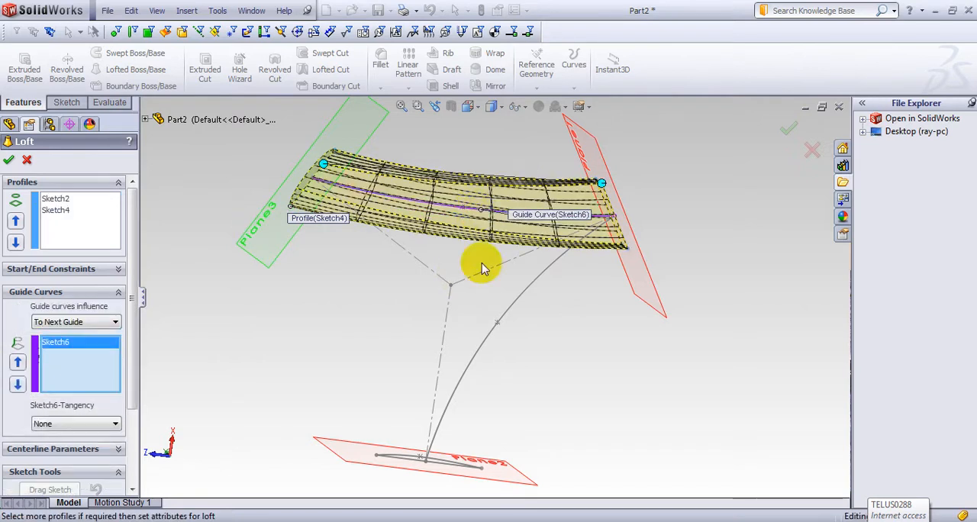
Step: Create the loft between the rectangle and the semicircle and examine its surfaces around the Plane1 end
click(9, 162)
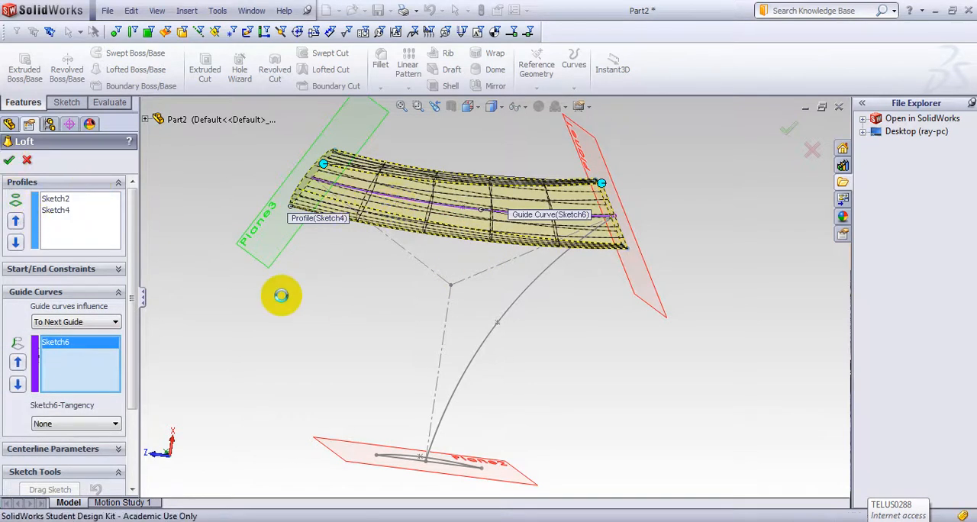
middle_drag(261, 327, 640, 339)
mouse_move(655, 393)
middle_down()
mouse_move(539, 318)
mouse_move(451, 425)
mouse_move(454, 443)
mouse_move(445, 448)
mouse_move(454, 421)
mouse_move(428, 450)
mouse_move(422, 405)
mouse_move(447, 419)
middle_up()
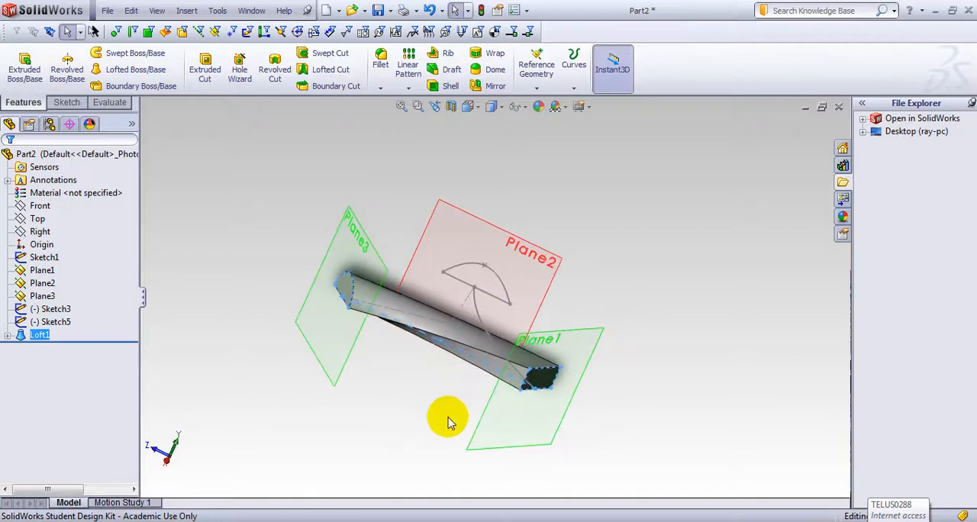
click(537, 391)
scroll(525, 374, up, 5)
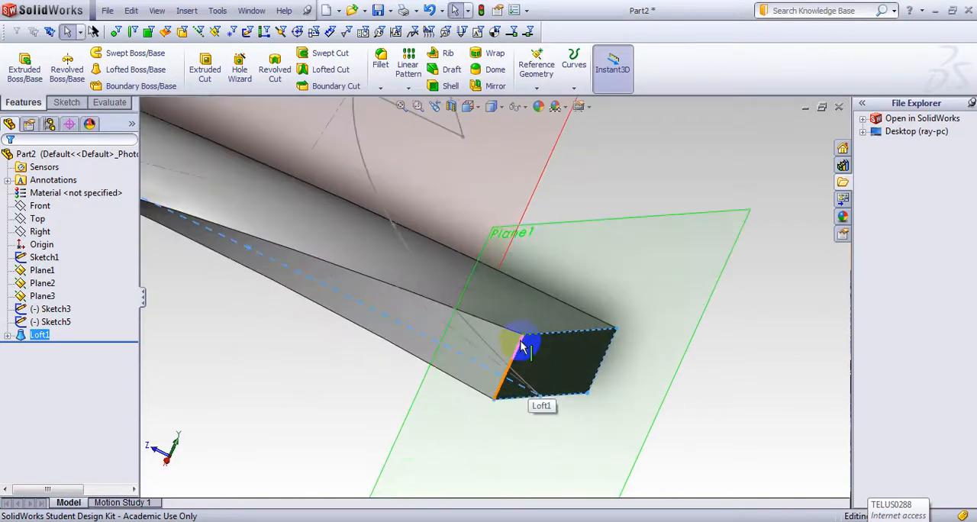
scroll(525, 339, down, 4)
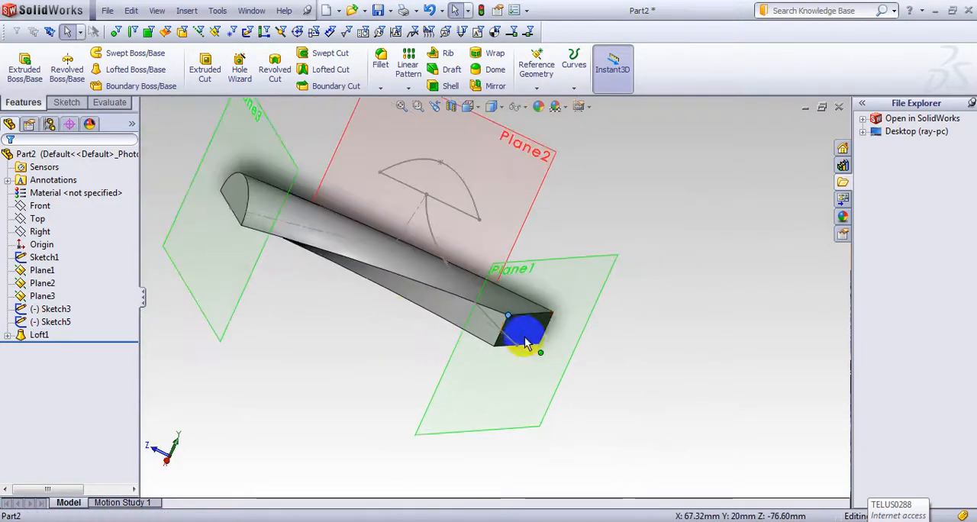
mouse_move(313, 385)
middle_down()
mouse_move(351, 294)
mouse_move(418, 242)
middle_up()
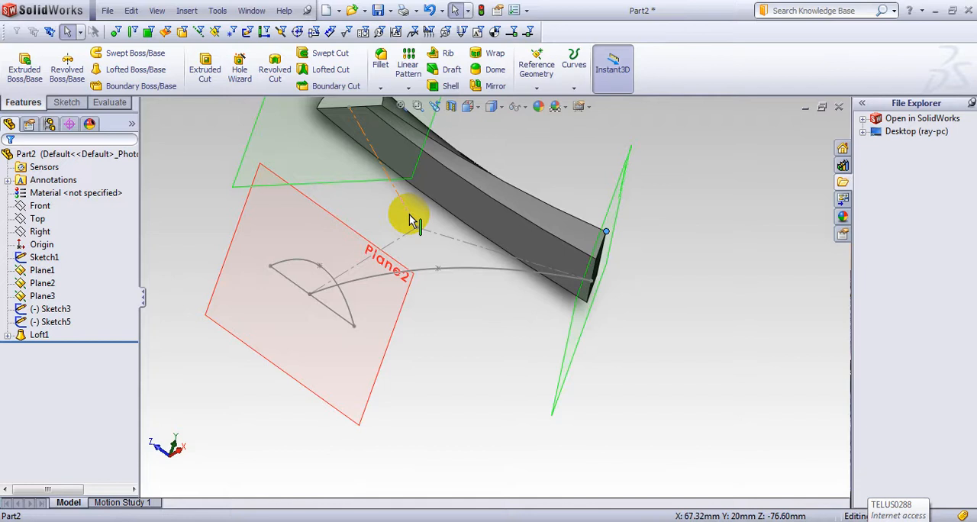
Step: Open Loft1 for editing and show all of its connectors
click(36, 338)
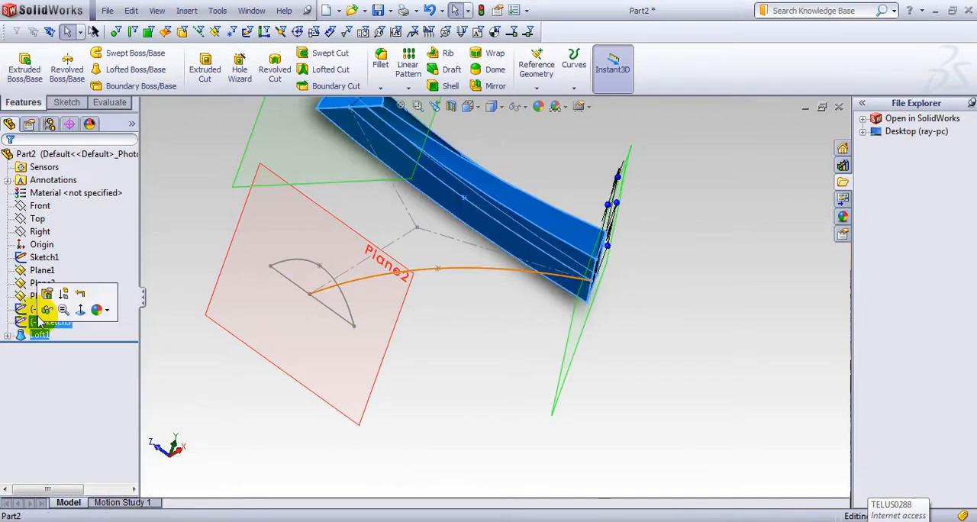
click(40, 299)
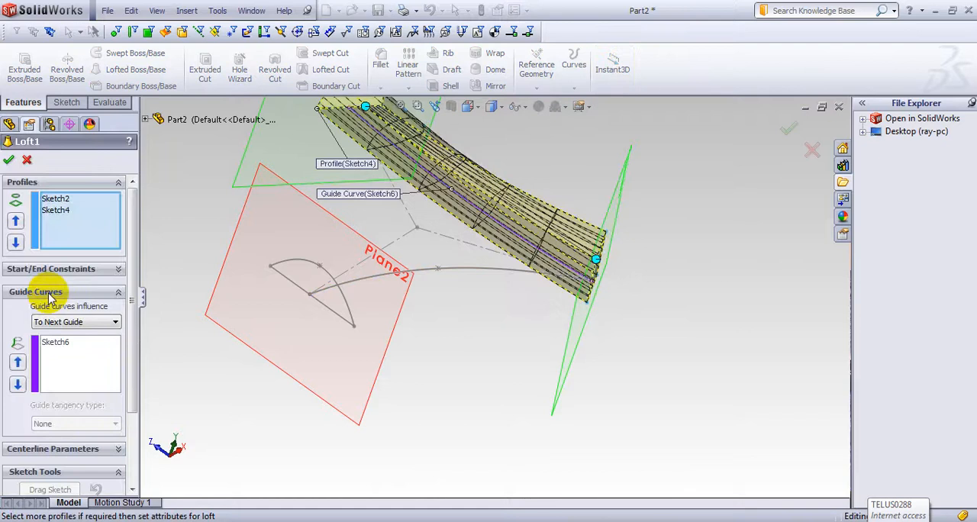
middle_drag(512, 320, 396, 313)
right_click(395, 293)
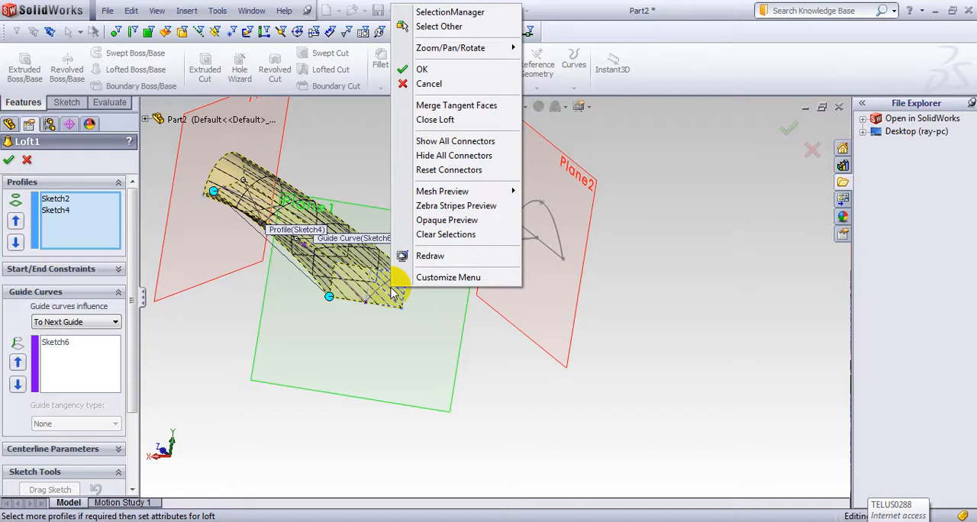
click(442, 141)
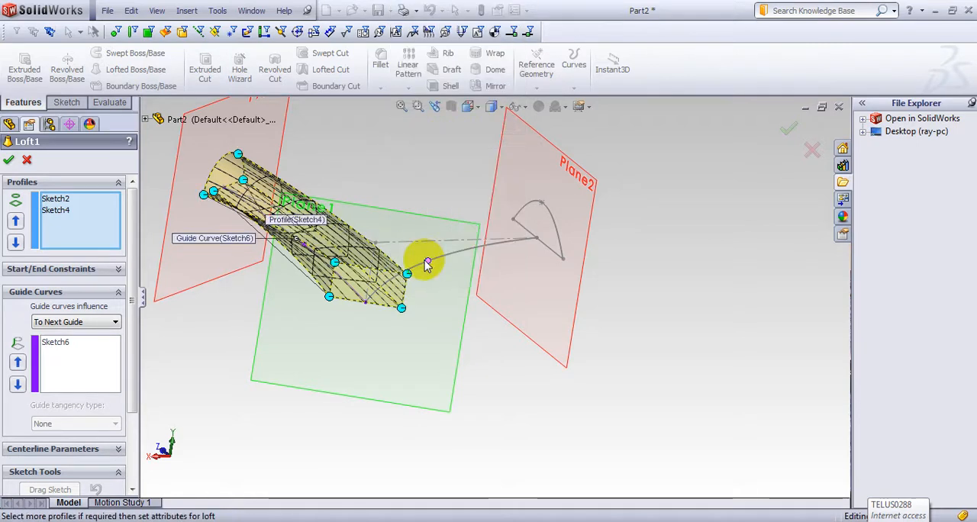
Step: Reposition Loft1's connectors on the semicircle profile to match the rectangle's corners without twisting, and accept the edit
middle_drag(202, 392, 254, 407)
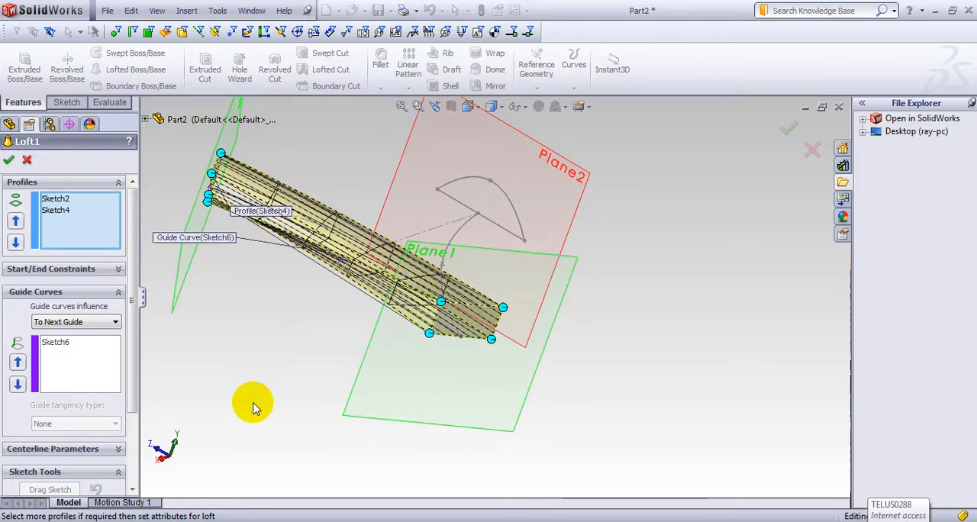
scroll(323, 283, down, 5)
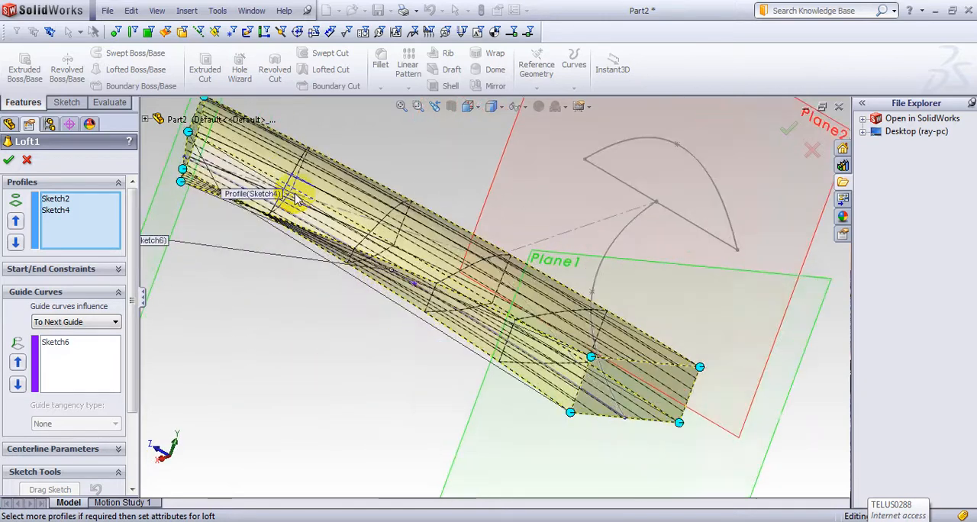
middle_drag(300, 318, 367, 259)
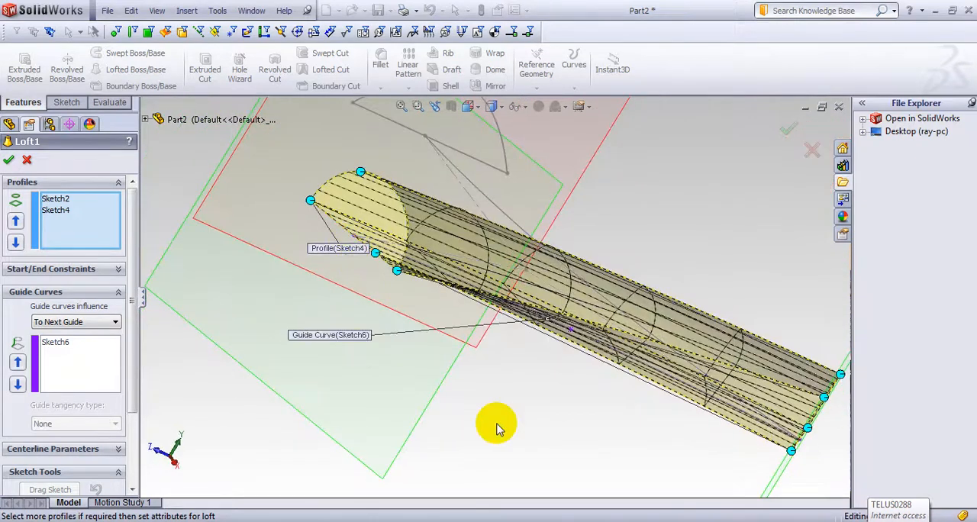
middle_drag(496, 429, 537, 419)
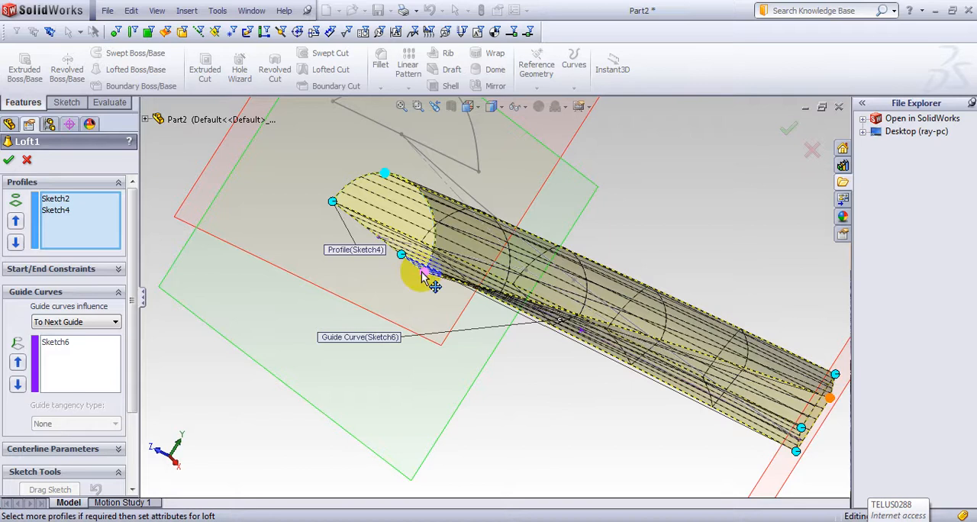
mouse_move(440, 244)
mouse_down()
mouse_move(437, 256)
mouse_move(446, 237)
mouse_move(440, 219)
mouse_move(414, 273)
mouse_move(422, 276)
mouse_up()
middle_drag(511, 390, 556, 387)
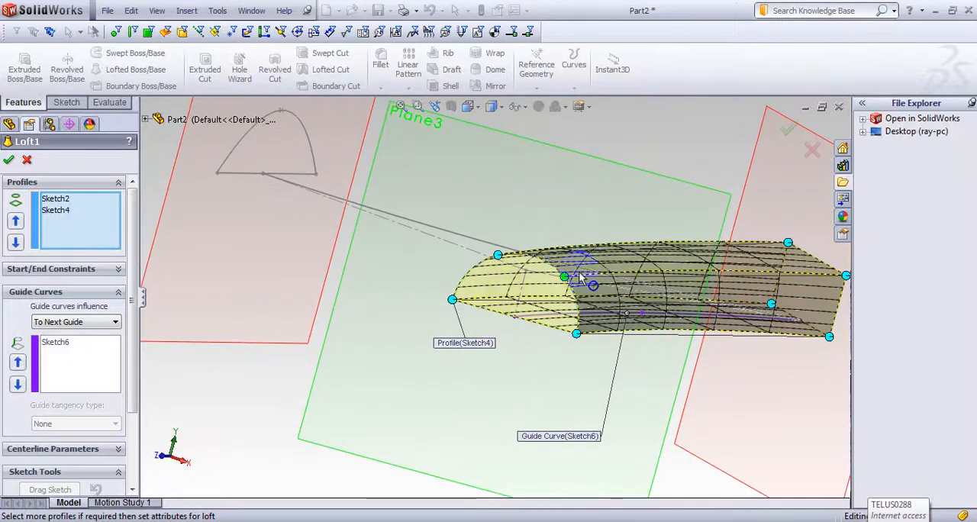
click(8, 164)
middle_drag(545, 369, 630, 454)
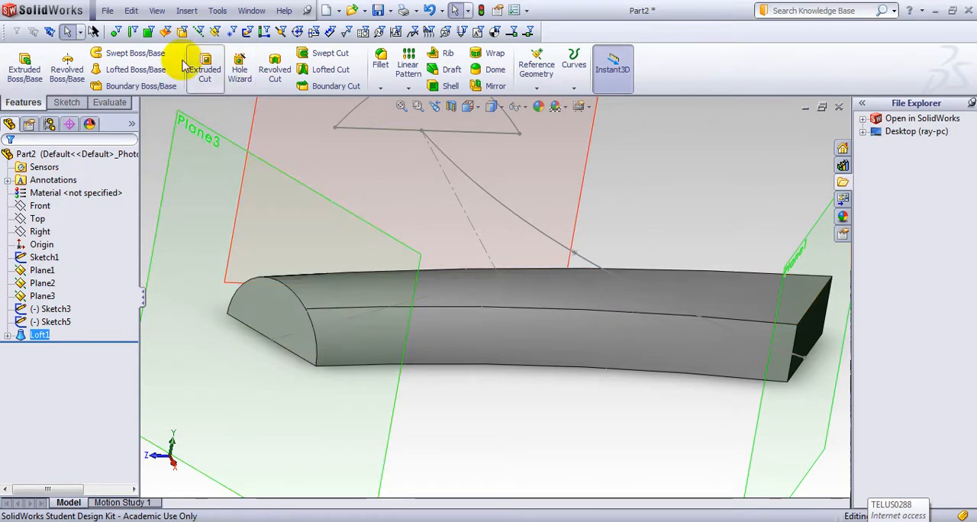
Step: Start a second Lofted Boss/Base with the arch on Plane2 (Sketch3) and the Plane1 rectangle (Sketch2) as profiles
click(142, 69)
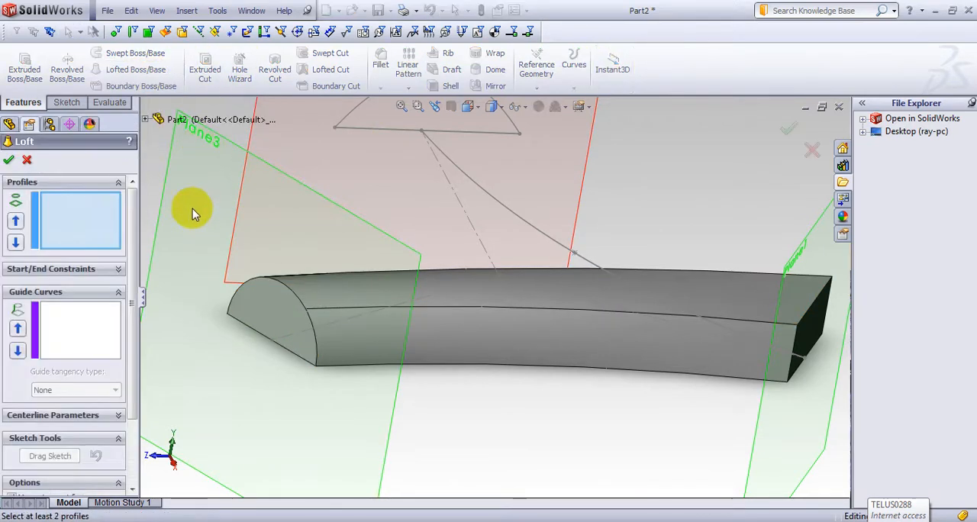
key(f)
middle_drag(668, 222, 603, 241)
click(579, 179)
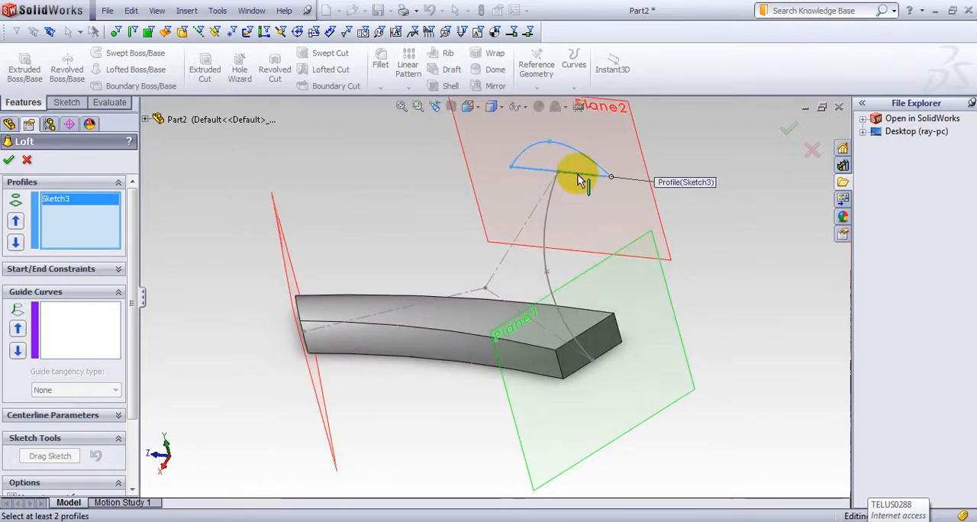
click(146, 121)
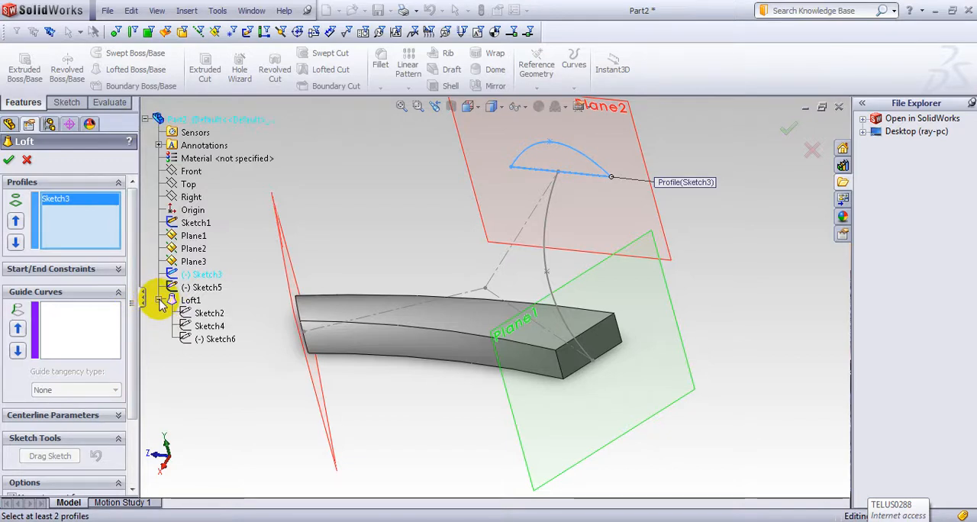
click(210, 314)
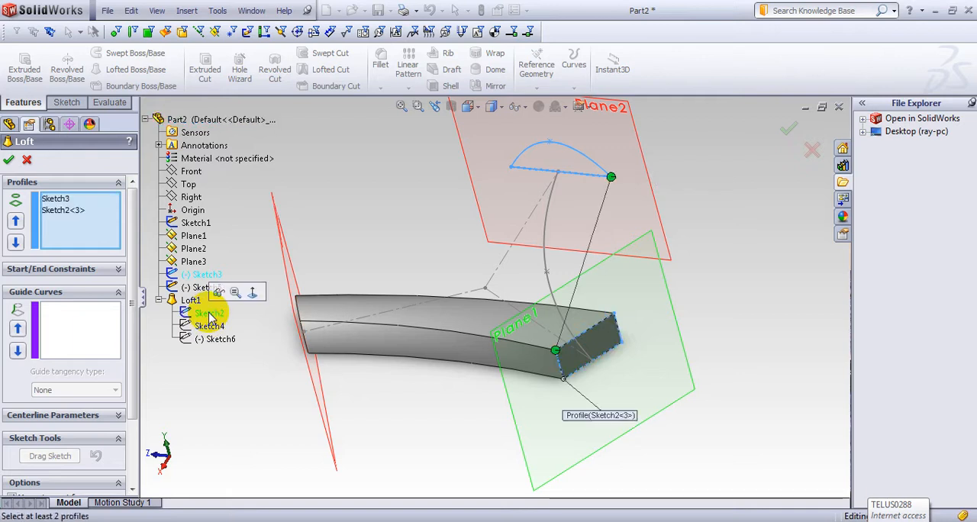
middle_drag(374, 392, 329, 374)
Step: Add the spline between Plane2 and Plane1 (Sketch5) as the guide curve and create the second loft
click(84, 334)
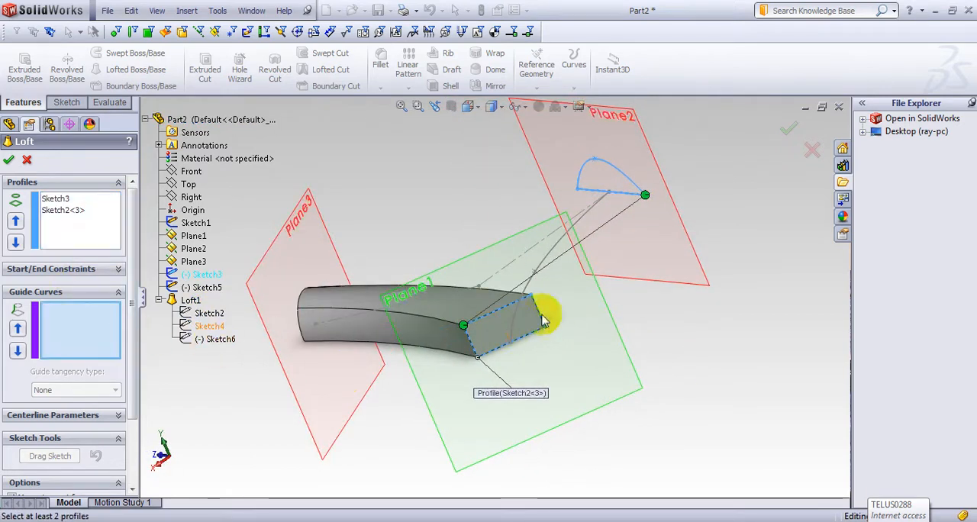
click(545, 264)
mouse_move(349, 403)
middle_down()
mouse_move(381, 425)
mouse_move(419, 421)
mouse_move(421, 447)
mouse_move(359, 443)
mouse_move(286, 471)
mouse_move(277, 484)
mouse_move(259, 465)
middle_up()
click(8, 160)
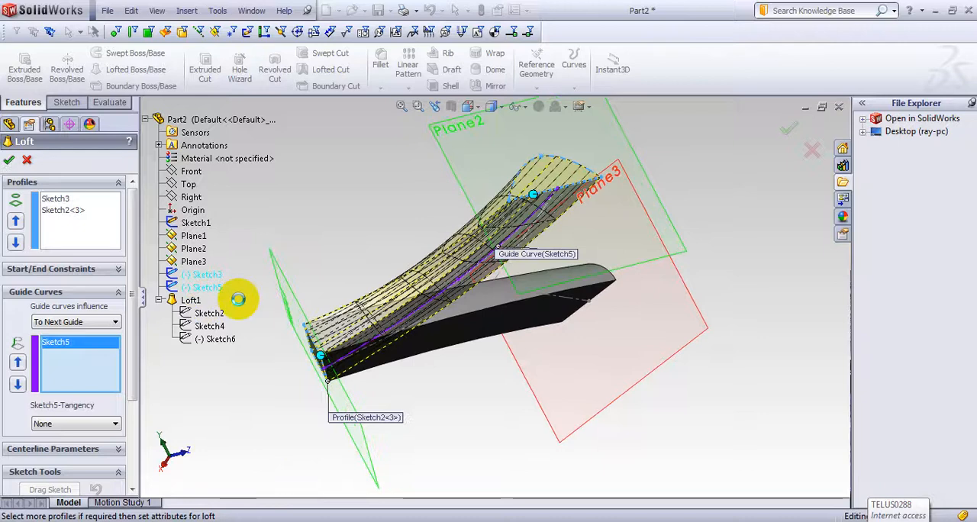
middle_drag(490, 333, 564, 400)
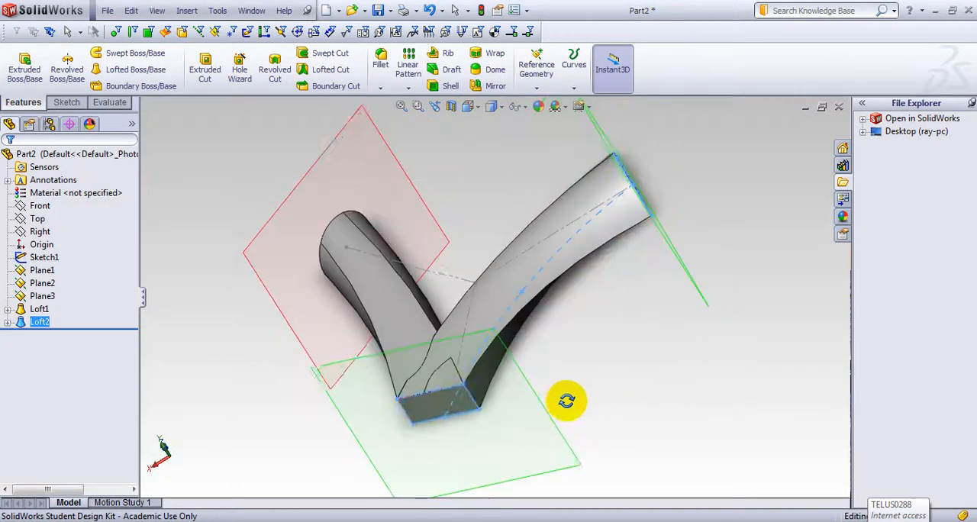
Step: Open Loft2 for editing and show all of its connectors
right_click(42, 324)
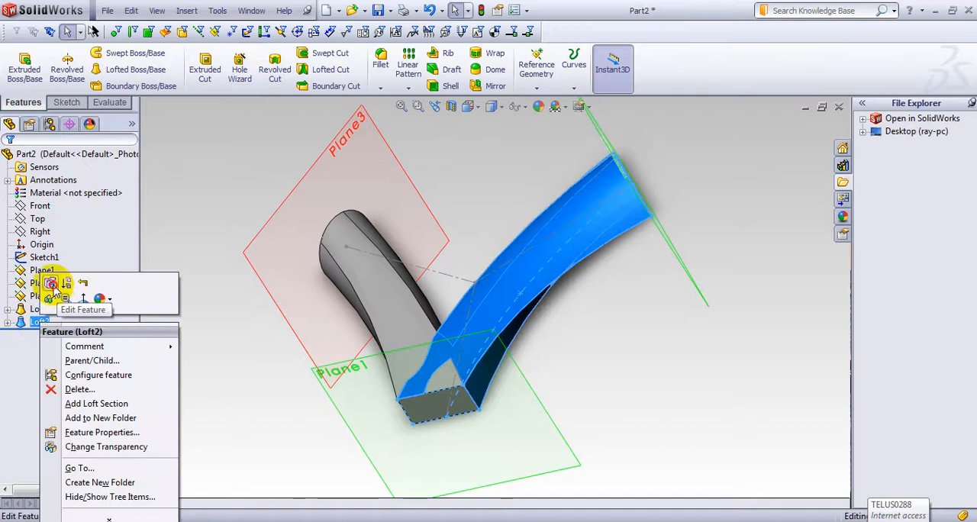
click(50, 287)
middle_drag(702, 301, 580, 237)
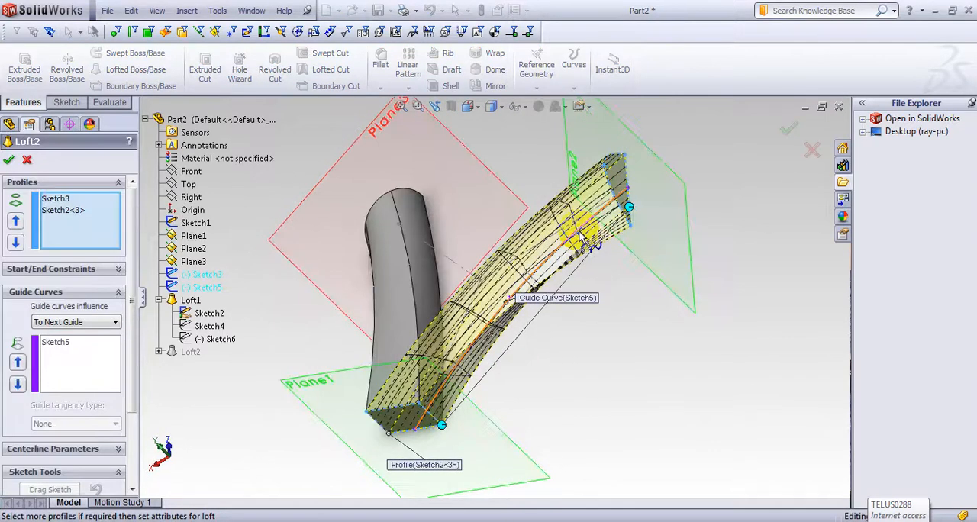
right_click(582, 211)
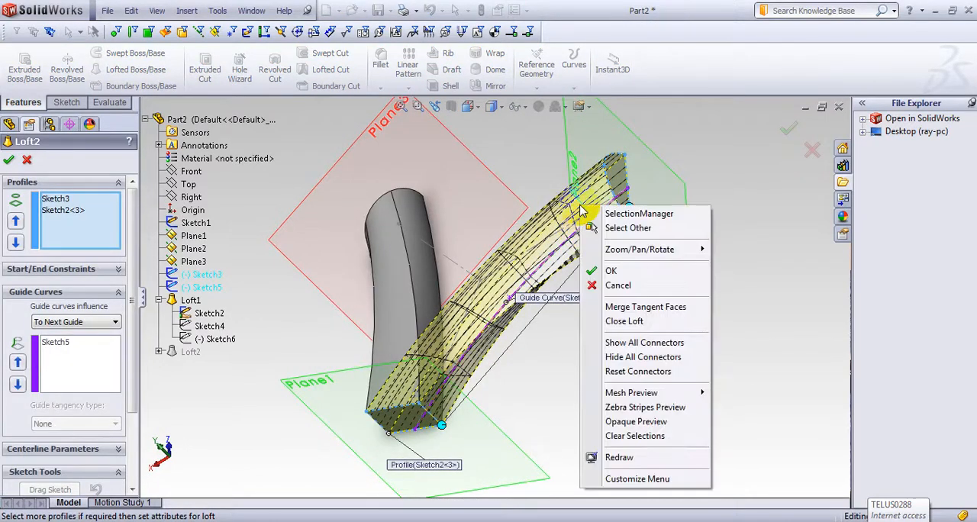
click(657, 343)
middle_drag(694, 294, 643, 296)
Step: Adjust Loft2's connector points along the Plane2 arch to line up with the corresponding corners of the rectangle
middle_drag(542, 338, 634, 360)
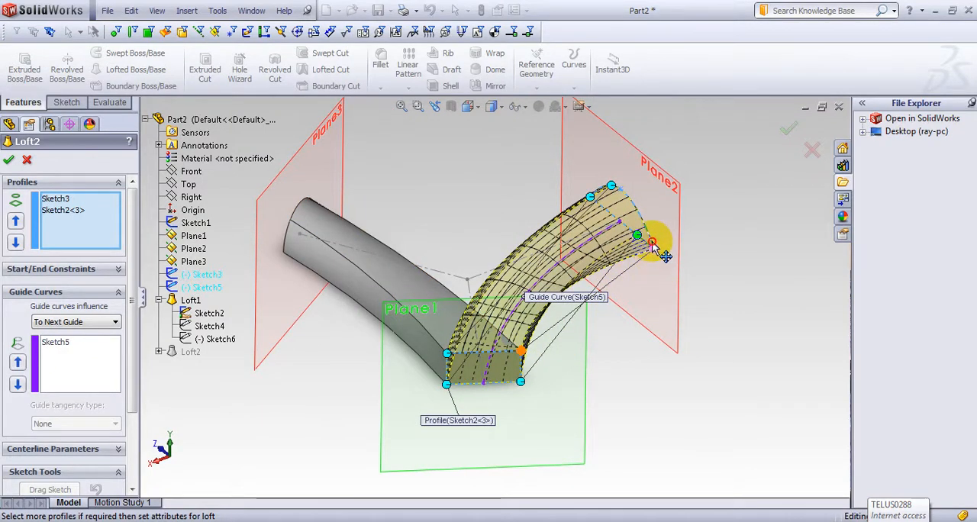
drag(636, 207, 654, 273)
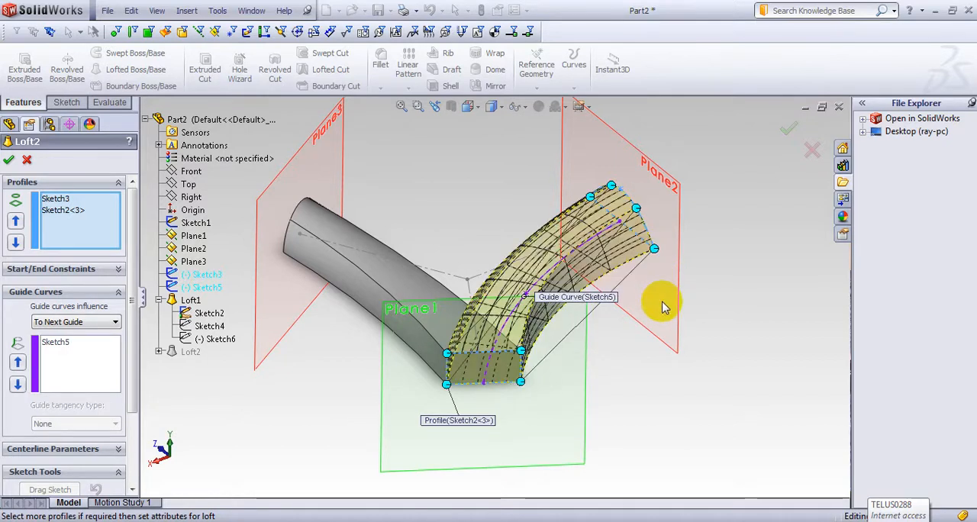
middle_drag(663, 302, 691, 293)
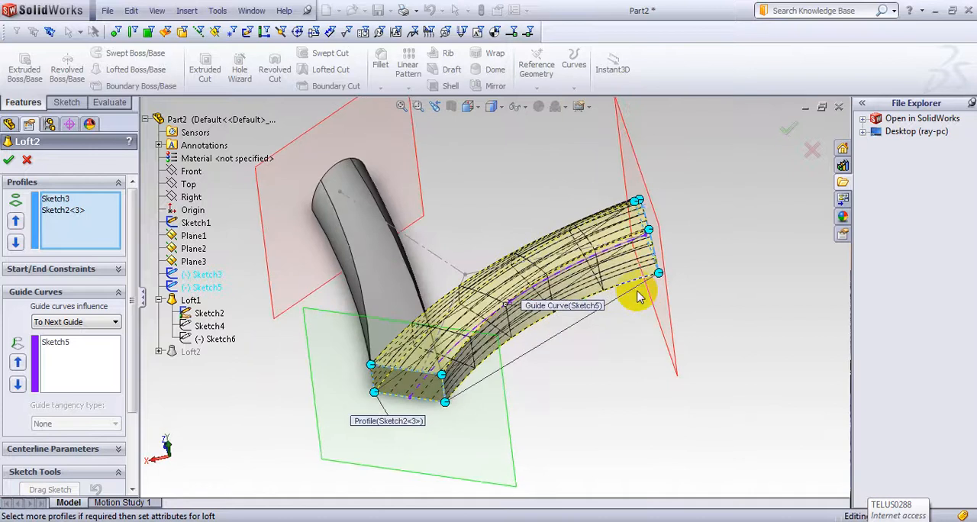
drag(653, 237, 660, 262)
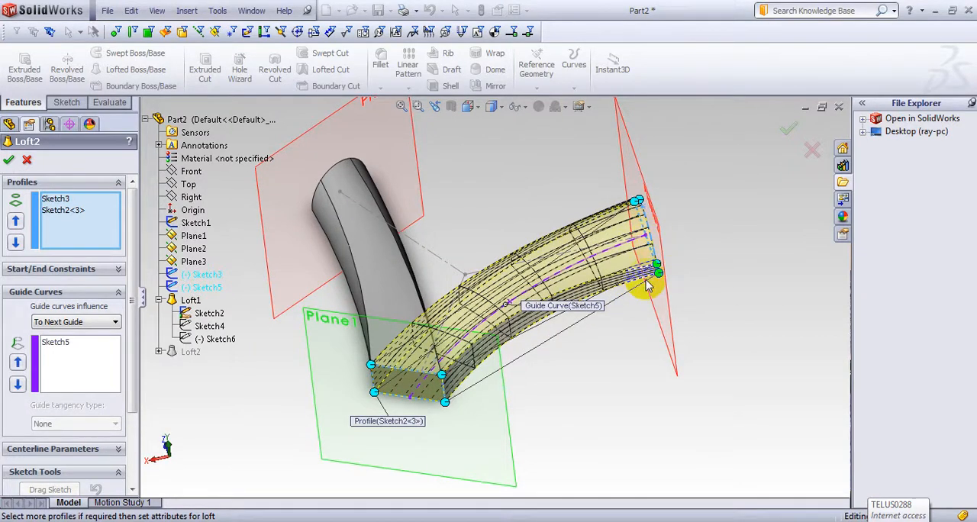
drag(656, 266, 645, 230)
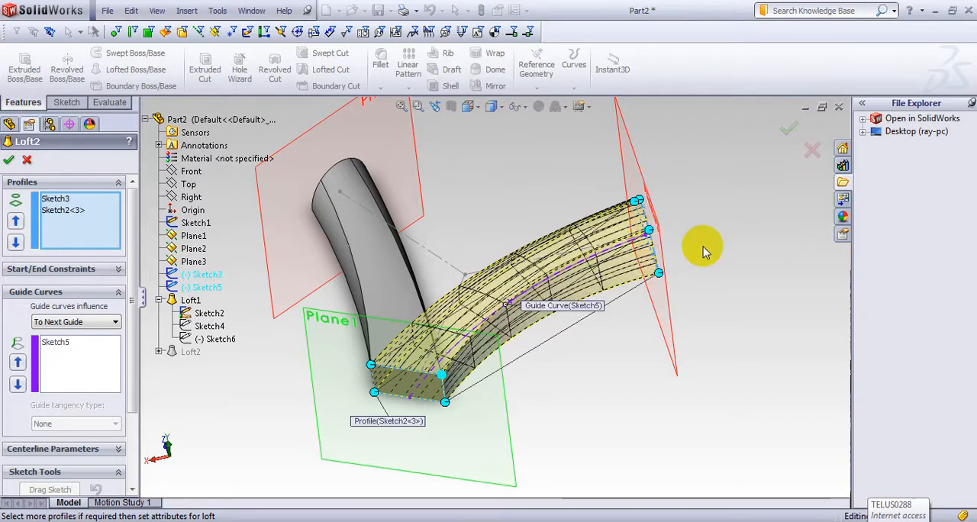
Step: Check the remaining connectors between the arch and the rectangle from several sides, adjust them and accept the Loft2 edit
middle_drag(704, 252, 599, 258)
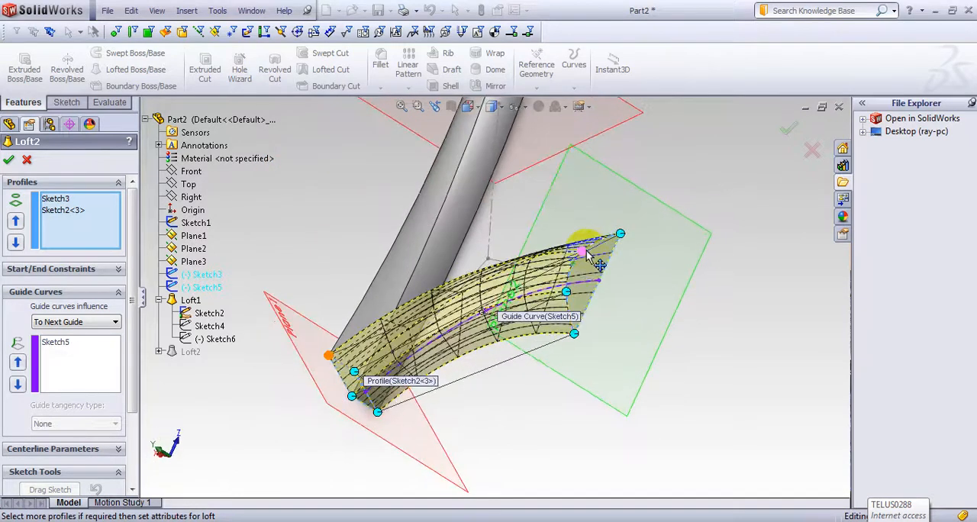
middle_drag(633, 295, 425, 328)
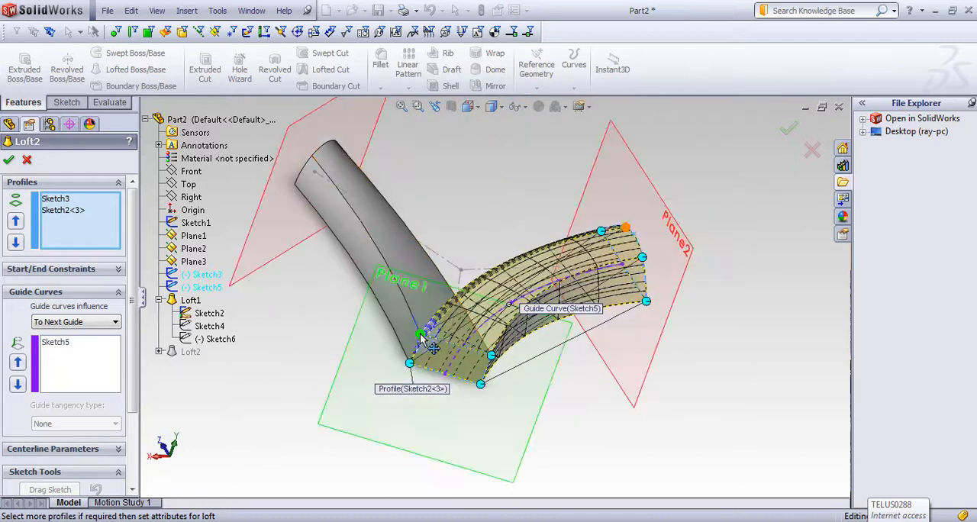
middle_drag(568, 425, 539, 415)
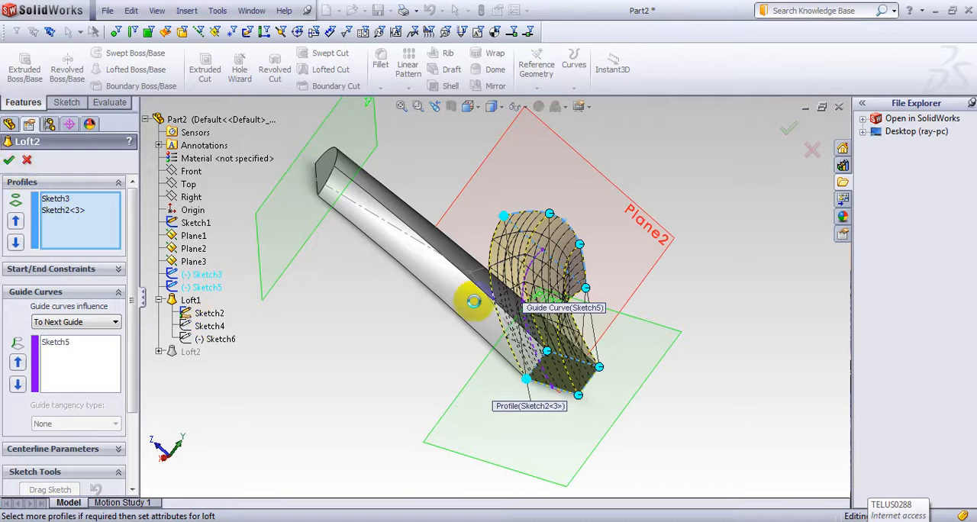
middle_drag(654, 297, 497, 323)
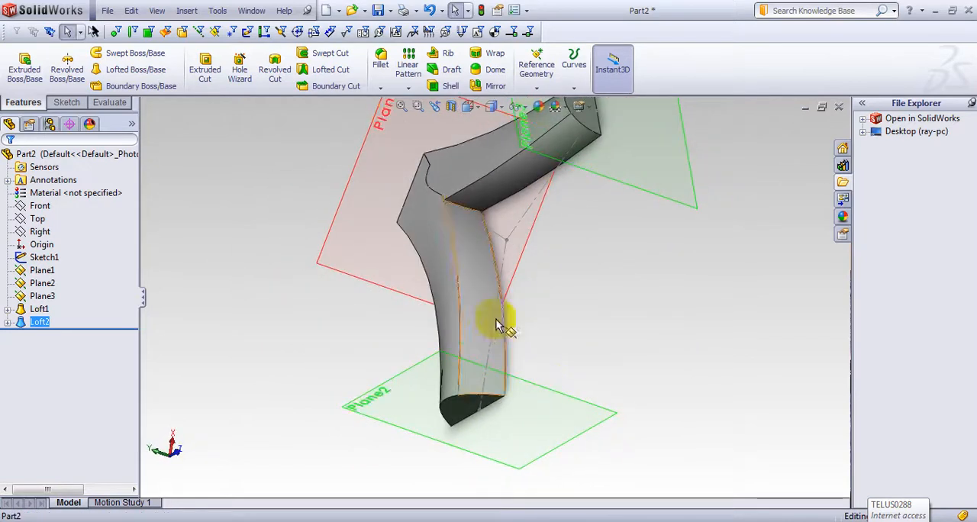
Step: Open Loft2 for editing, try to move a connector on the Plane2 arch and reselect Sketch3 as the arch profile
click(36, 325)
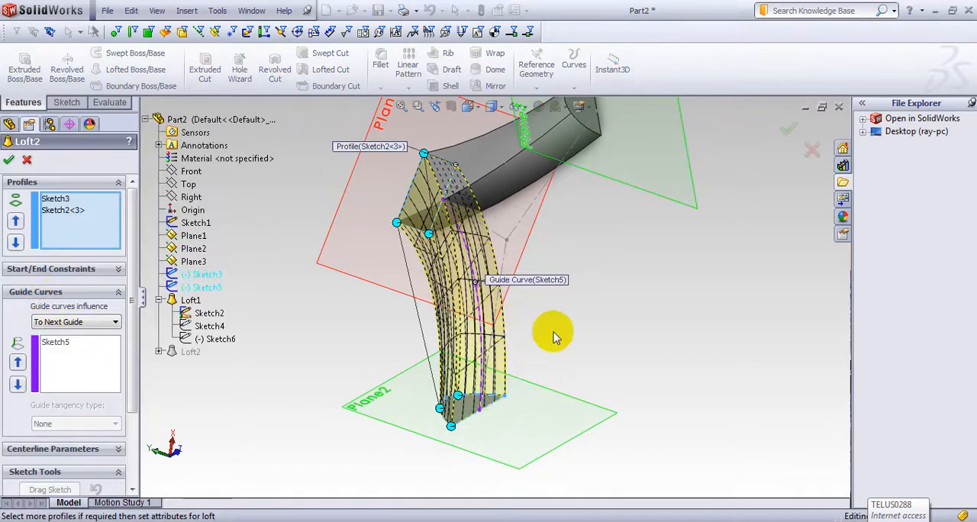
middle_drag(555, 335, 626, 271)
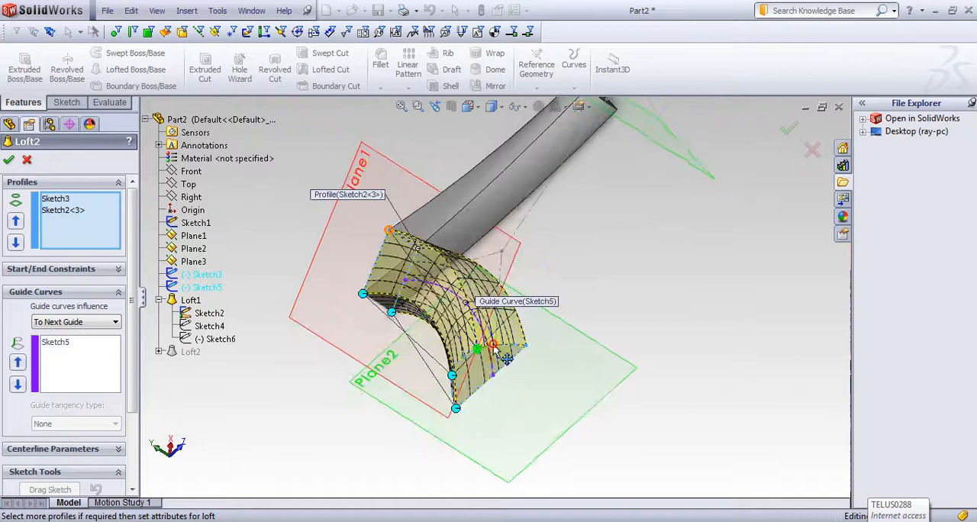
drag(497, 344, 530, 354)
click(531, 348)
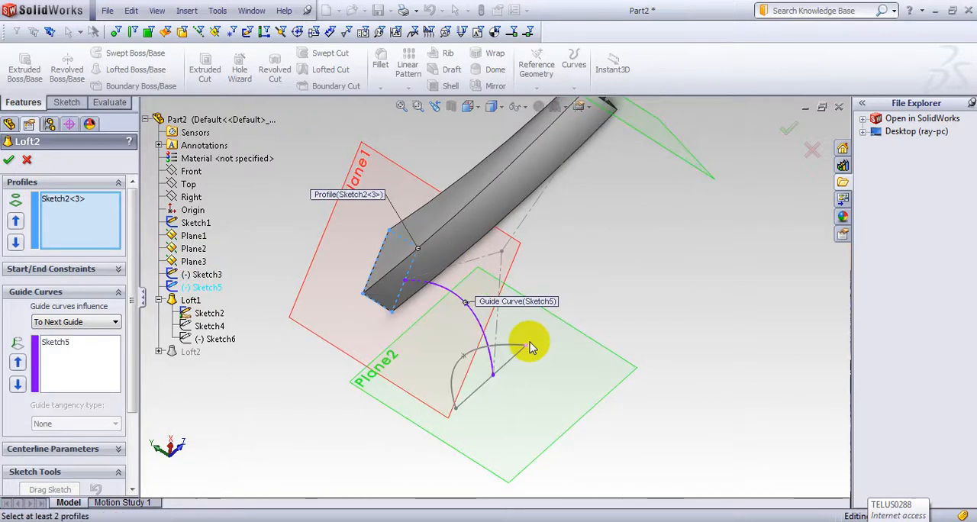
click(524, 348)
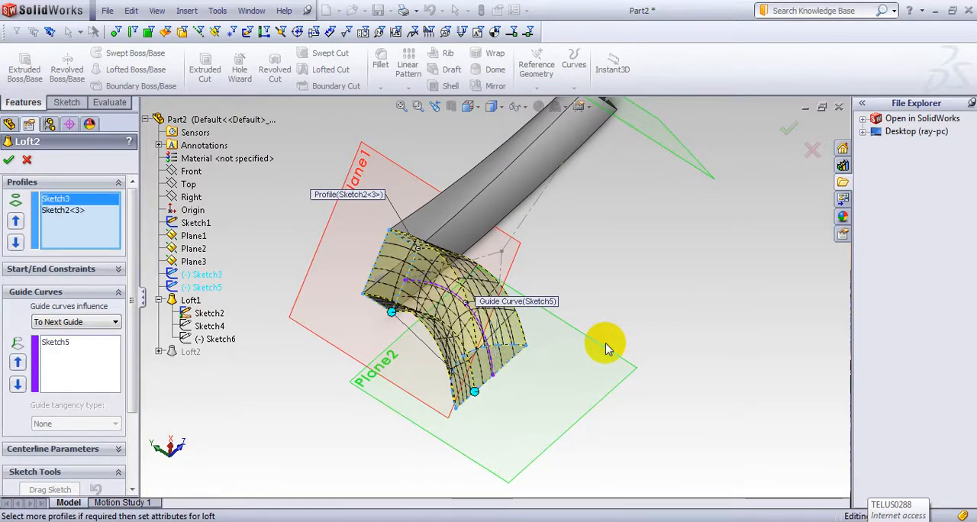
Step: Show all of Loft2's connectors, reposition one slightly along the Plane2 arch and try to accept the edit
mouse_move(604, 338)
middle_down()
mouse_move(606, 300)
mouse_move(566, 375)
mouse_move(602, 332)
mouse_move(643, 306)
mouse_move(650, 322)
middle_up()
middle_drag(566, 319, 549, 267)
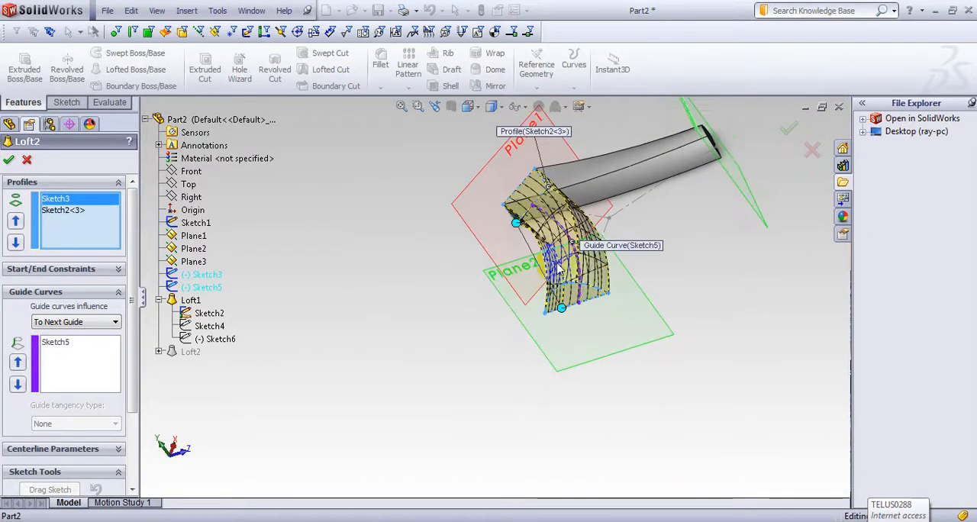
right_click(561, 243)
click(619, 376)
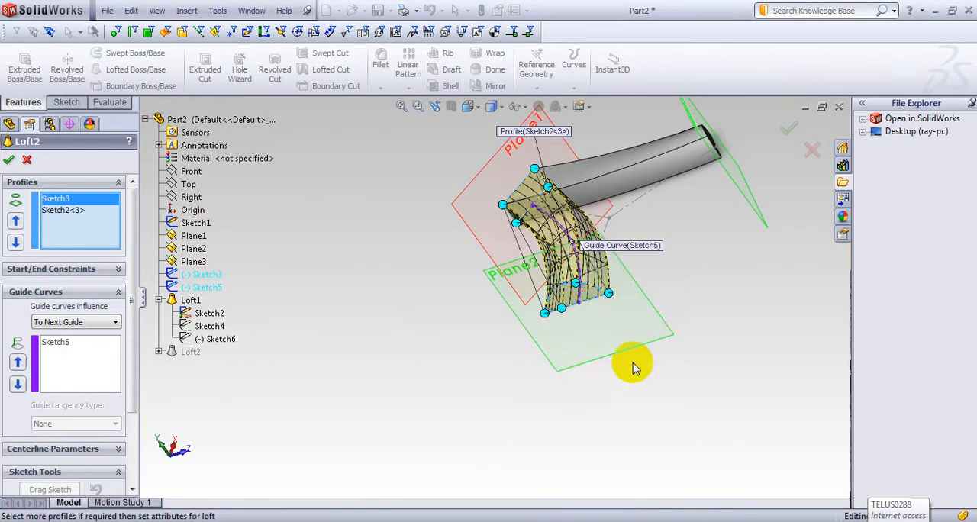
middle_drag(692, 364, 645, 295)
scroll(605, 258, down, 3)
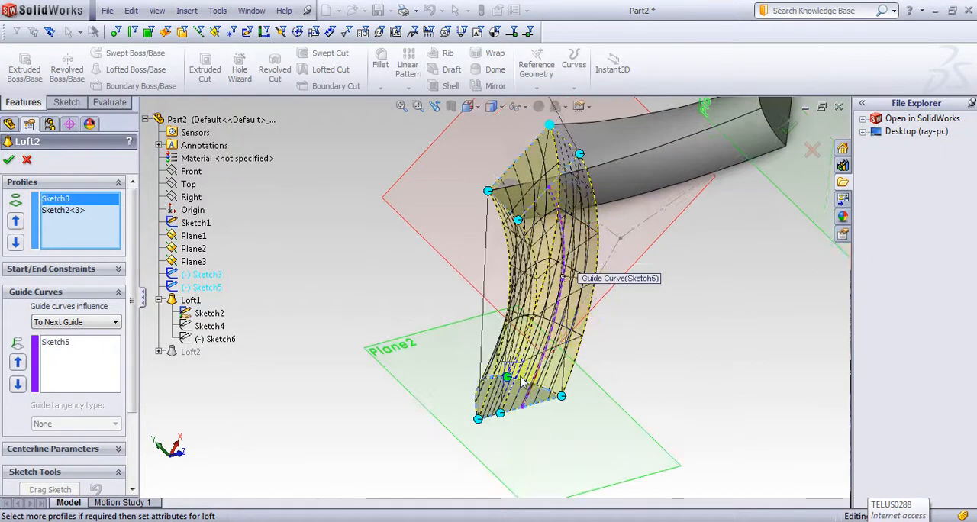
middle_drag(530, 446, 581, 379)
drag(569, 341, 649, 304)
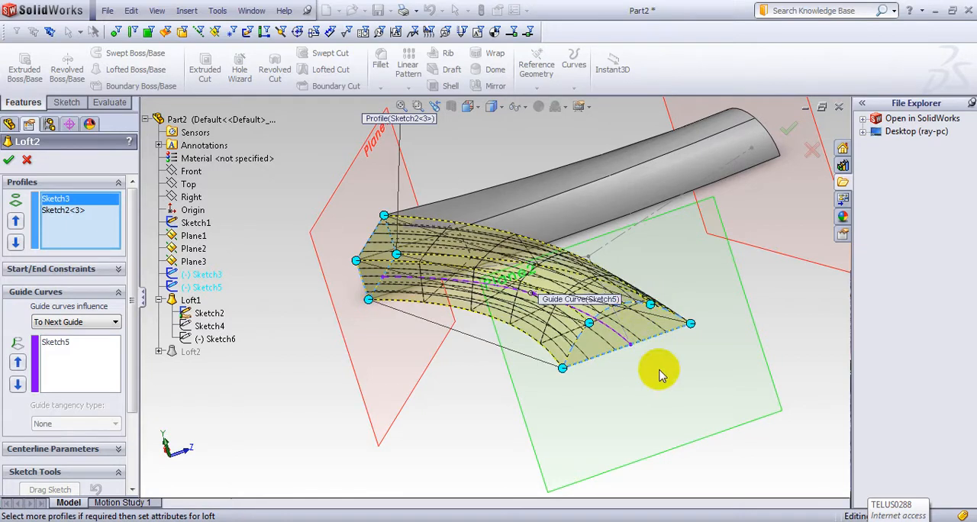
middle_drag(664, 384, 574, 291)
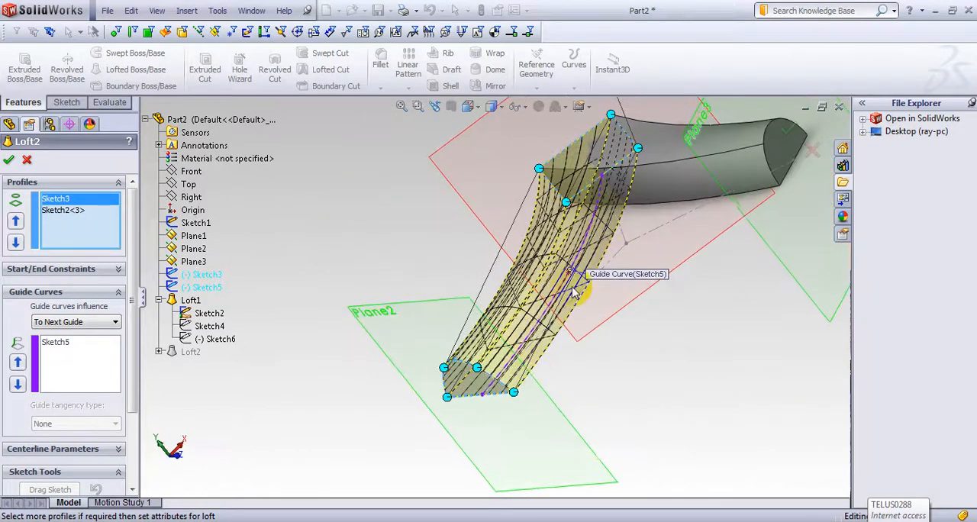
drag(481, 373, 486, 372)
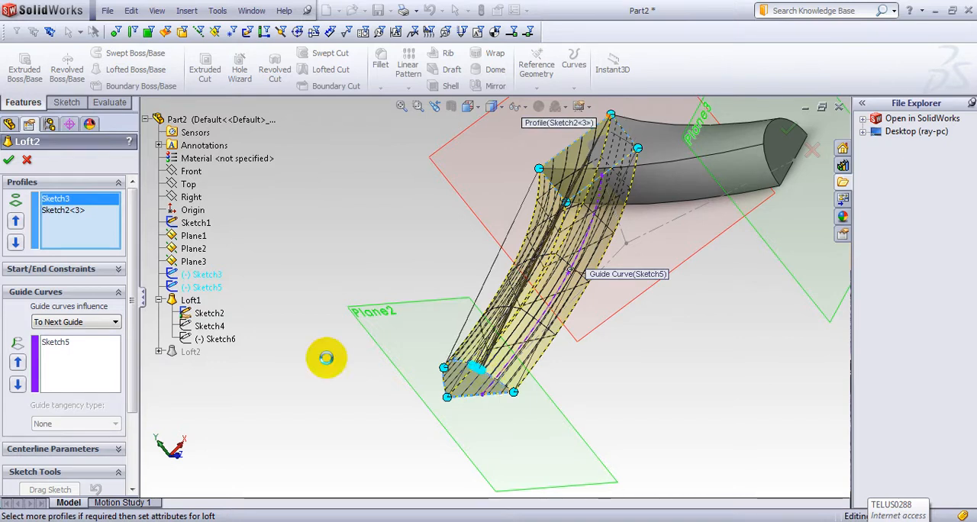
click(9, 159)
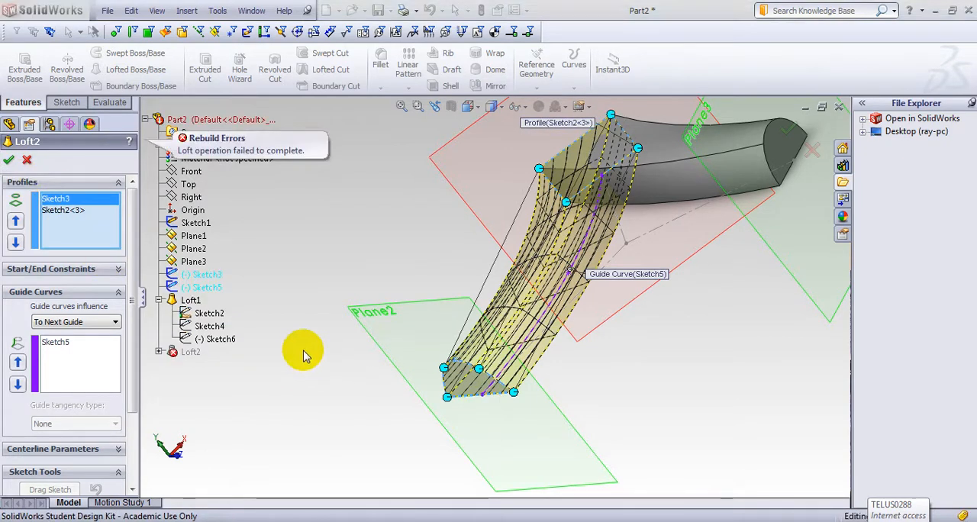
Step: Try to rebuild Loft2 with the arch connector moved closer to the arch's end corner, and discard the edit
middle_drag(329, 369, 303, 406)
middle_drag(288, 416, 309, 420)
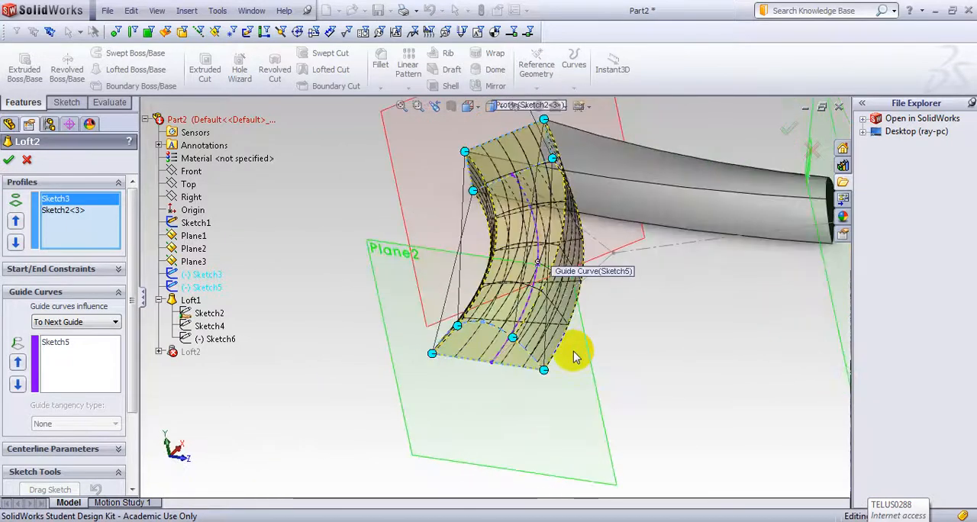
drag(514, 340, 543, 370)
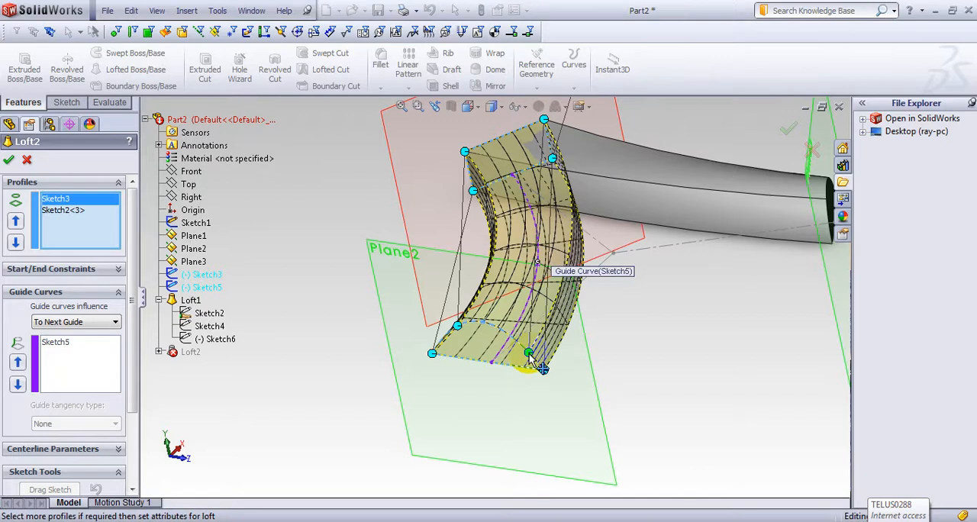
click(8, 159)
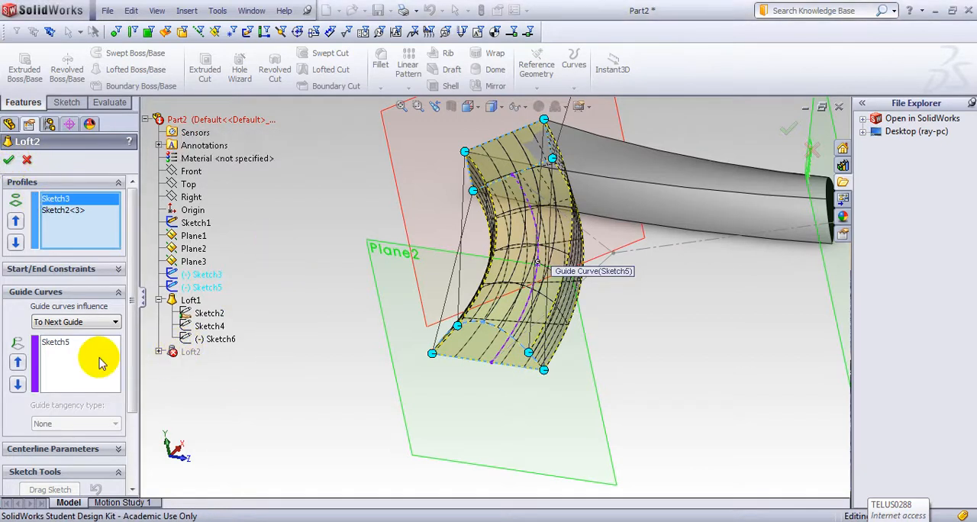
click(8, 159)
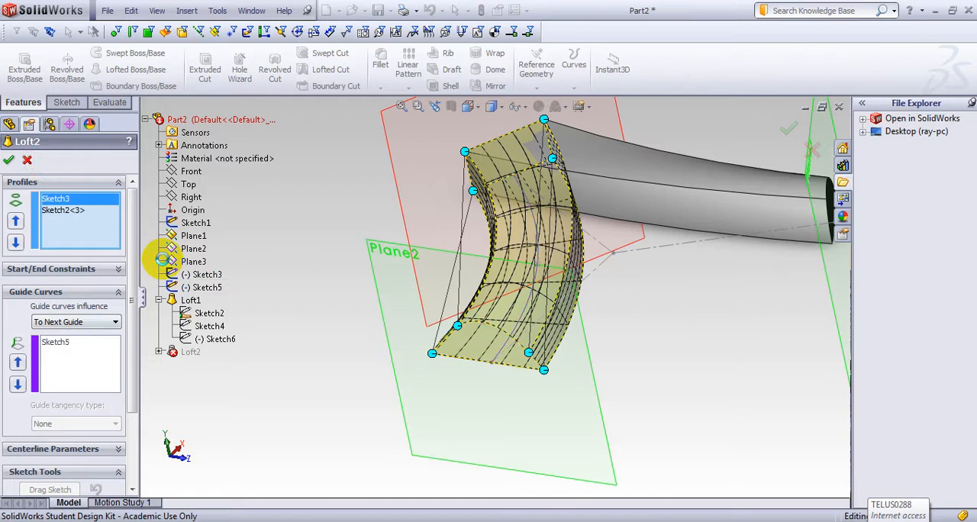
mouse_move(263, 266)
middle_down()
mouse_move(275, 300)
mouse_move(239, 279)
middle_up()
Step: Edit Loft2 with all connectors shown, moving the arch connector nearer to the adjacent end corner, and accept the loft
click(38, 307)
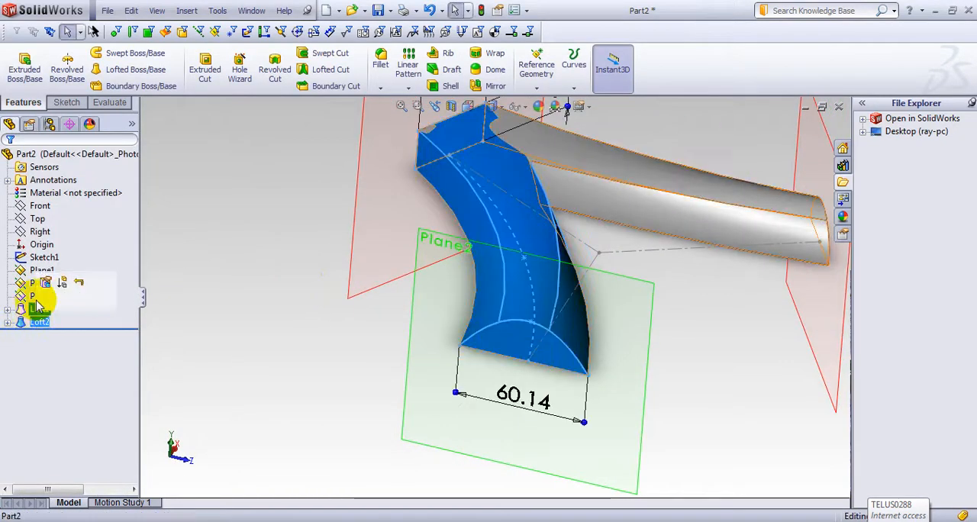
click(46, 282)
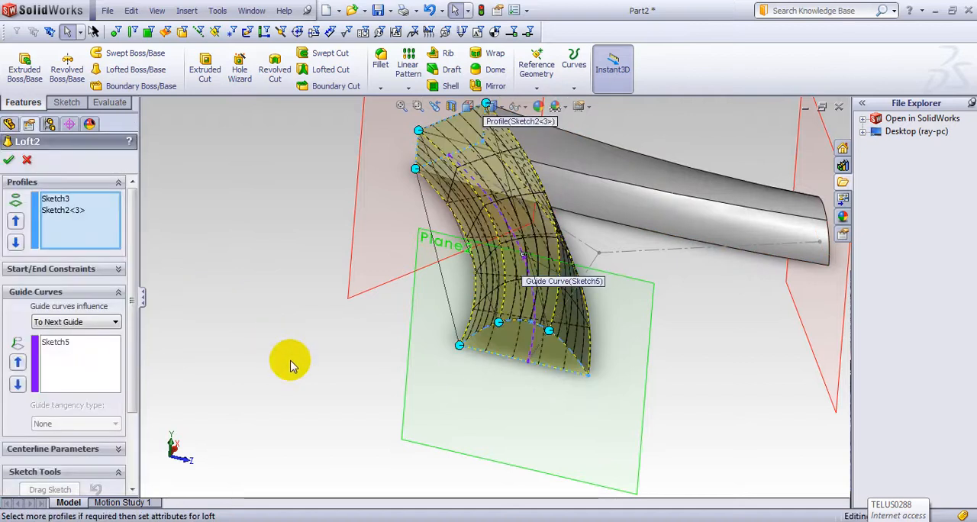
middle_drag(256, 361, 512, 439)
right_click(513, 253)
click(572, 374)
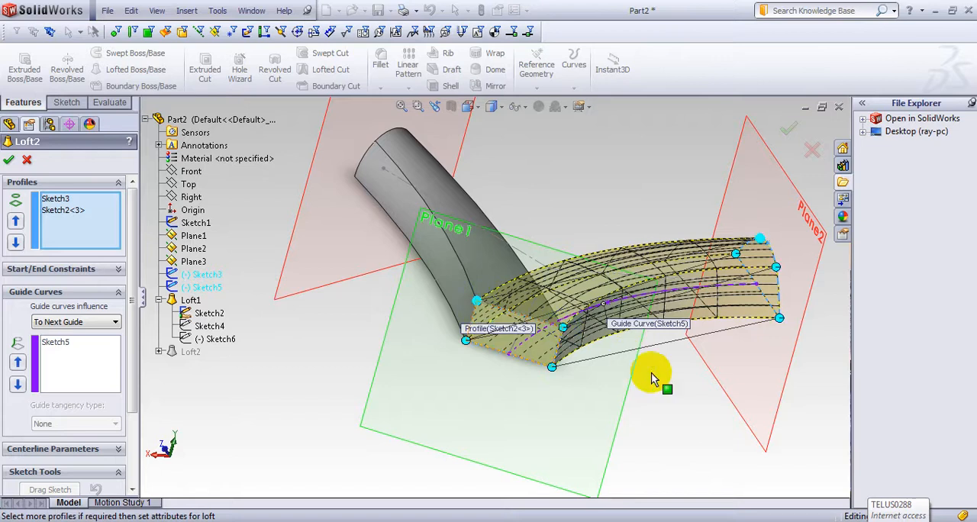
middle_drag(649, 376, 558, 471)
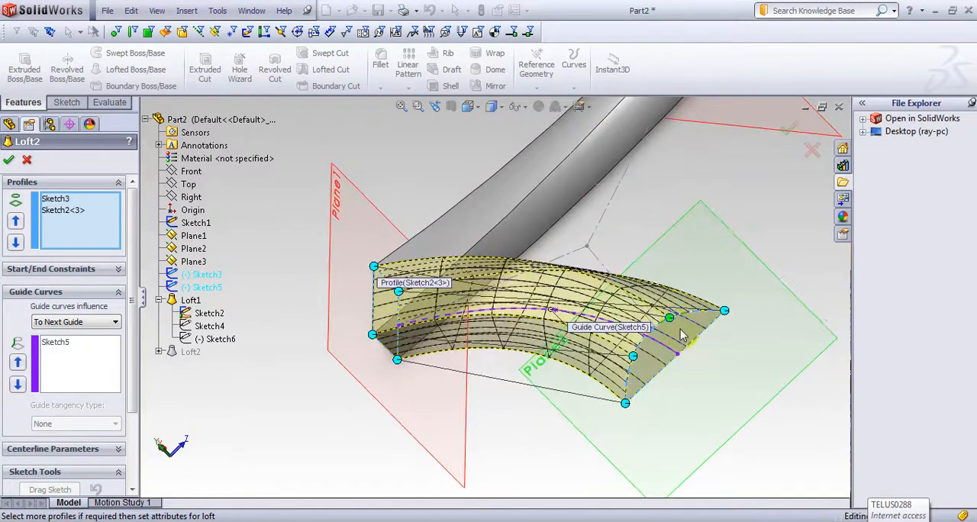
drag(673, 319, 685, 319)
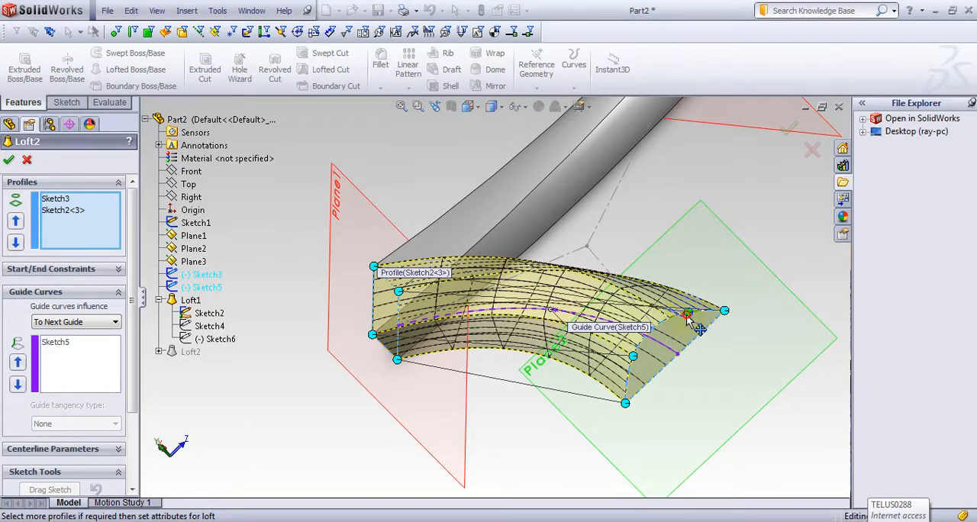
middle_drag(574, 414, 475, 476)
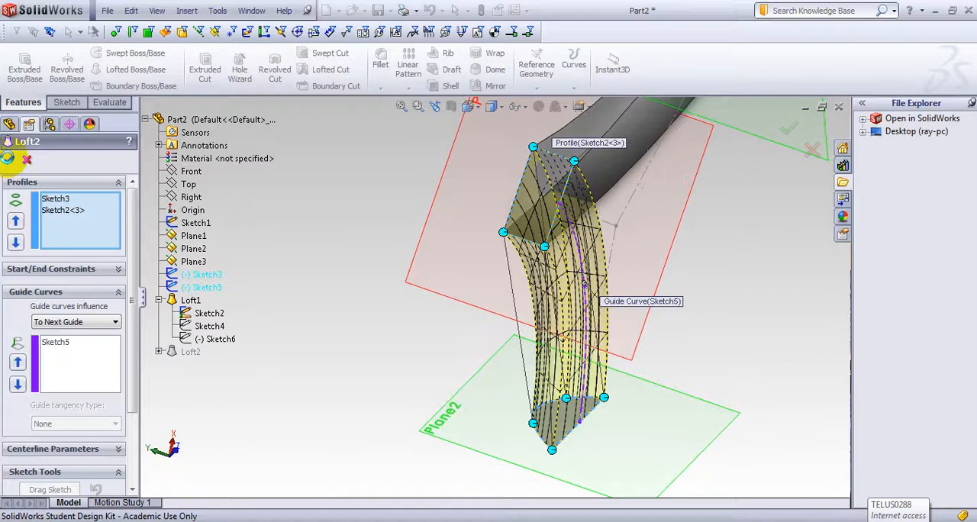
click(7, 158)
Step: Start a 3 mm fillet and select the four lengthwise edges of the Loft2 arm
middle_drag(338, 262, 420, 208)
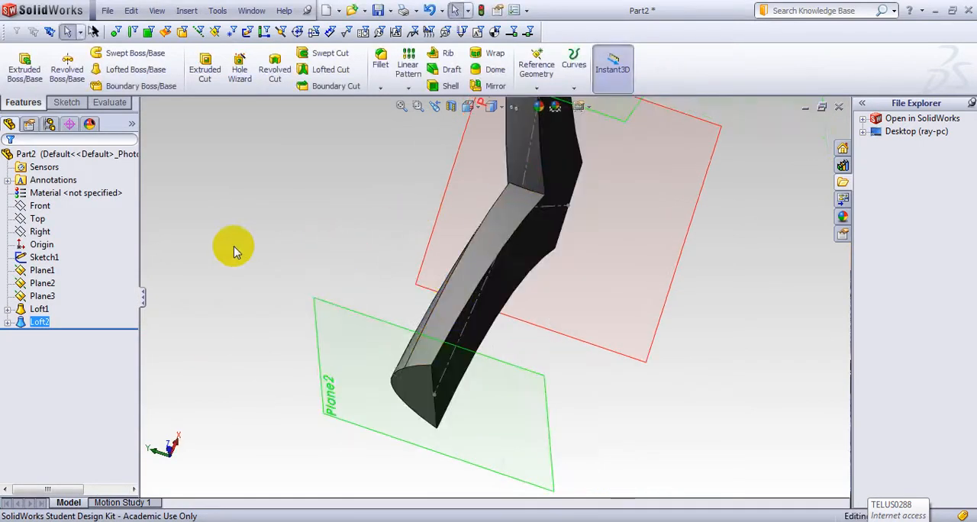
middle_drag(235, 252, 334, 199)
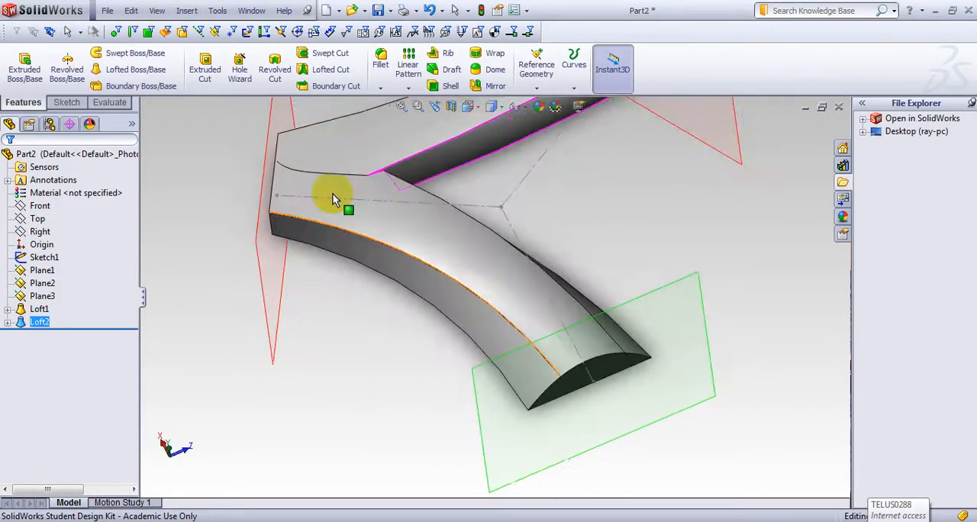
middle_drag(349, 277, 410, 348)
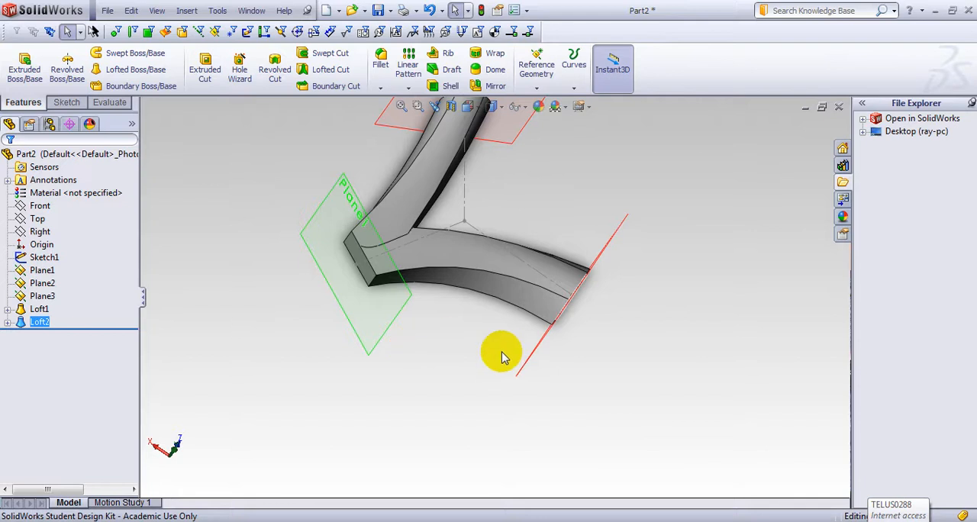
click(380, 87)
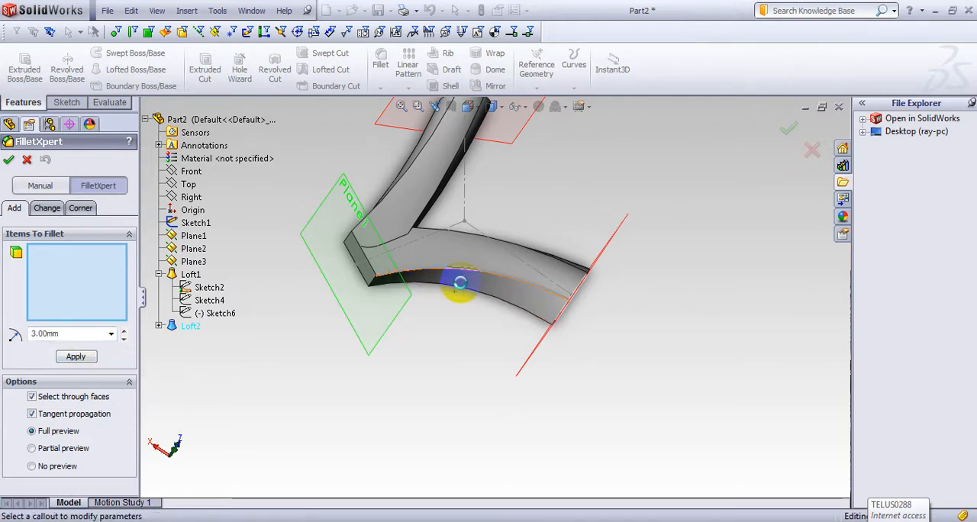
click(459, 283)
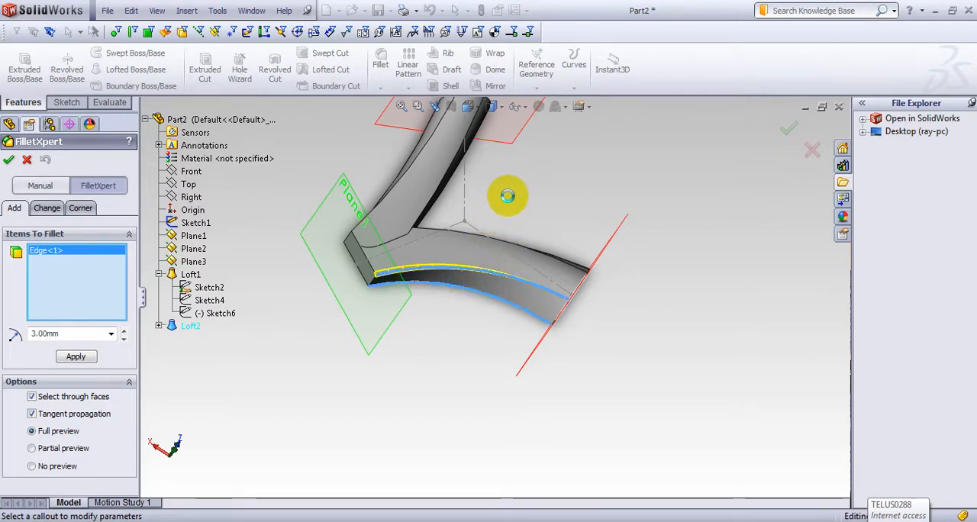
middle_drag(538, 187, 515, 267)
scroll(515, 268, up, 1)
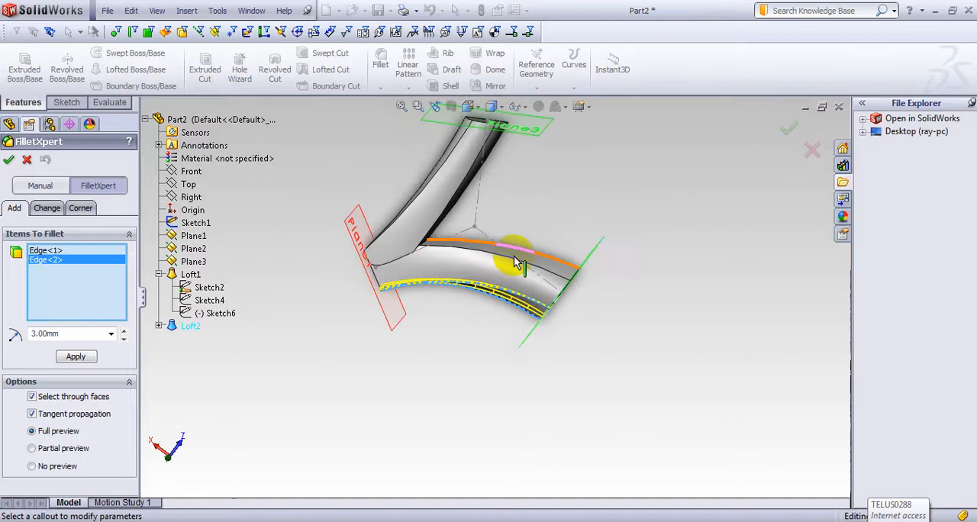
scroll(515, 263, down, 5)
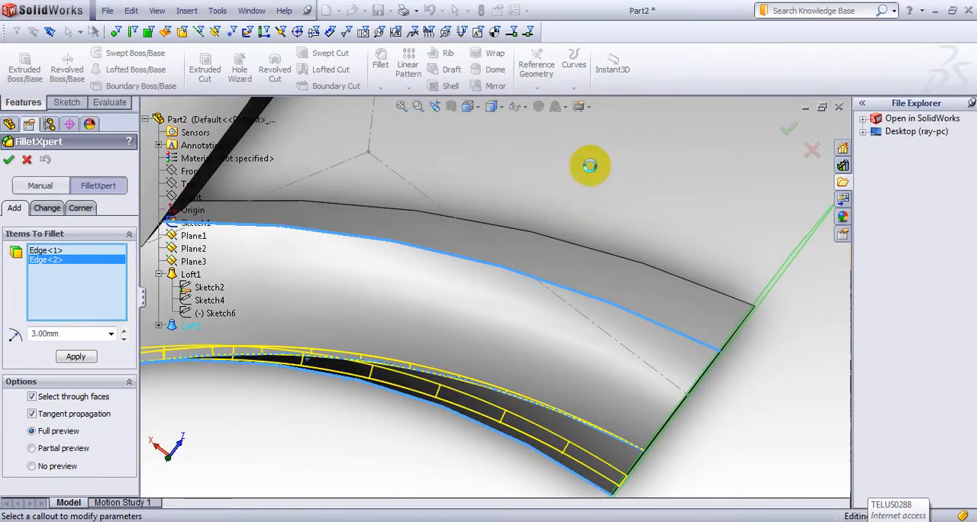
click(591, 166)
middle_drag(585, 161, 485, 264)
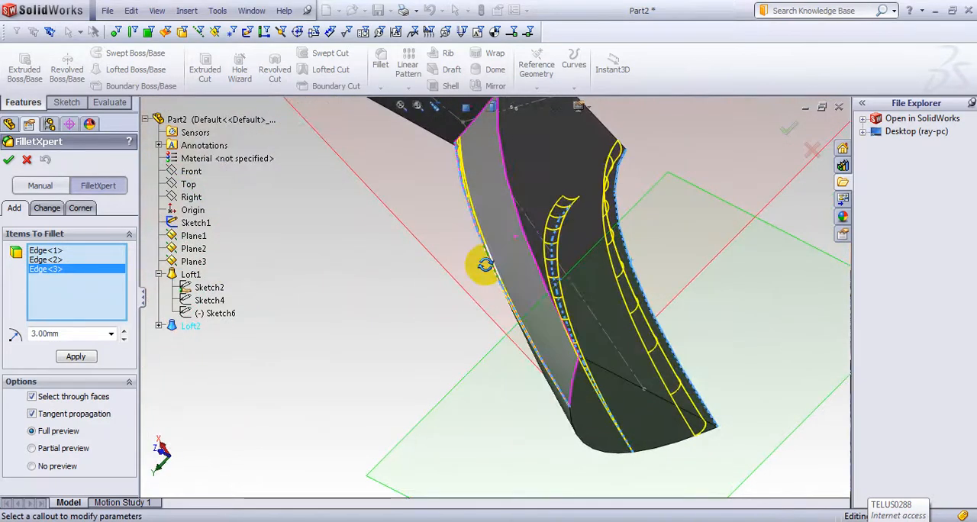
click(528, 248)
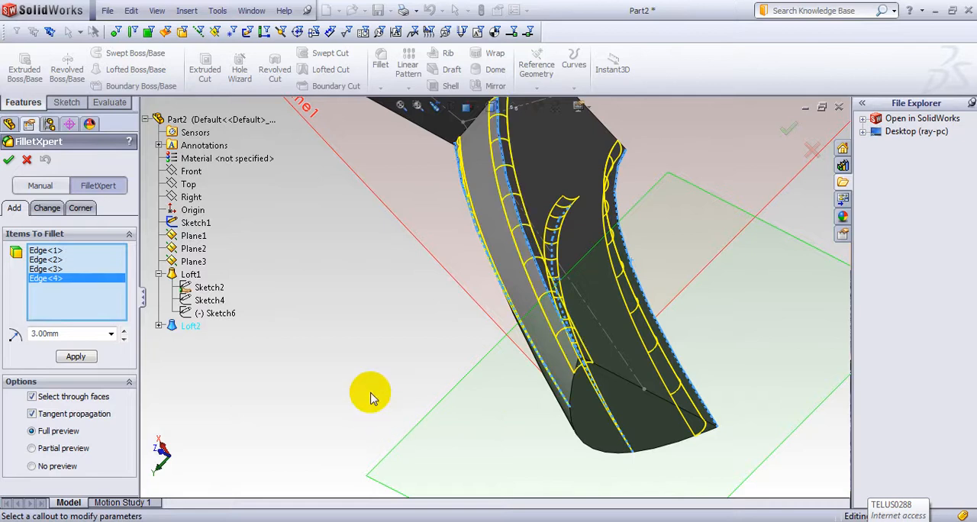
Step: Add the four lengthwise edges of the Loft1 arm to the fillet selection
middle_drag(240, 335, 401, 257)
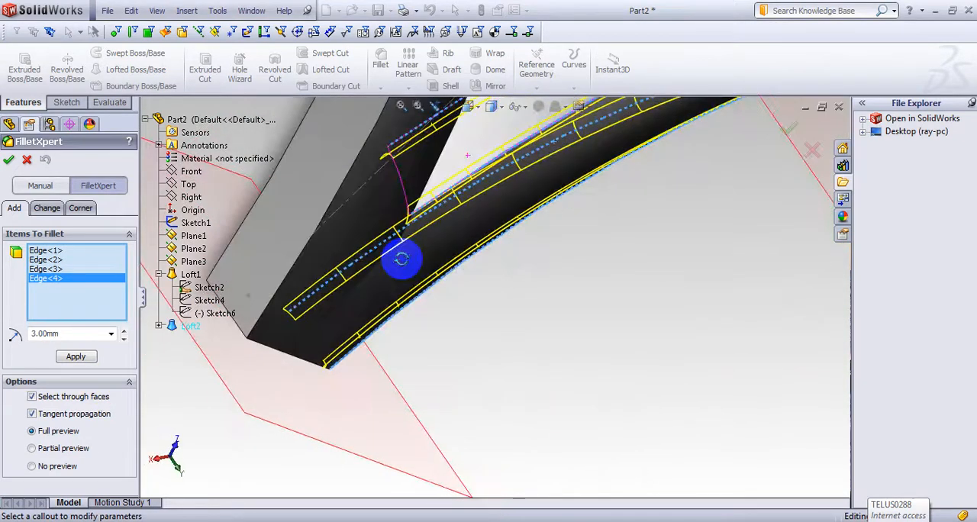
scroll(324, 242, down, 2)
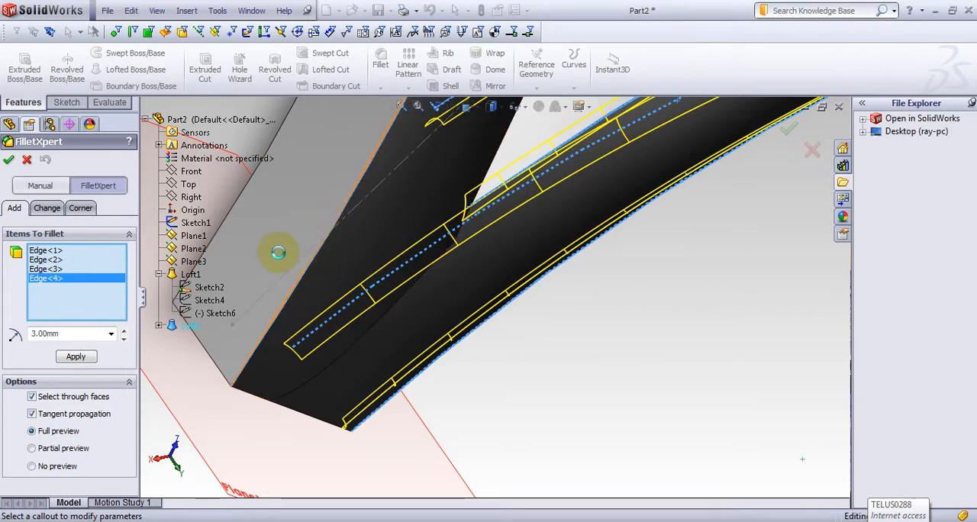
click(231, 219)
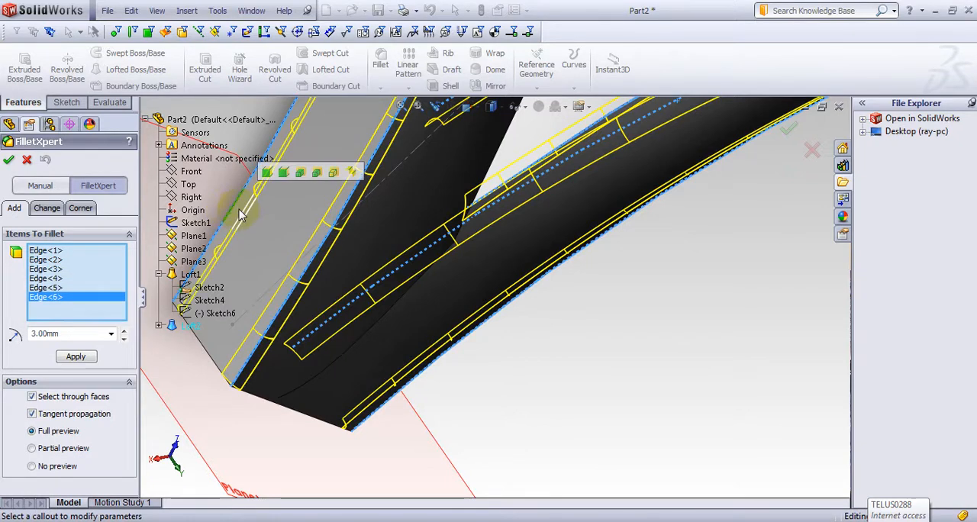
middle_drag(231, 219, 554, 382)
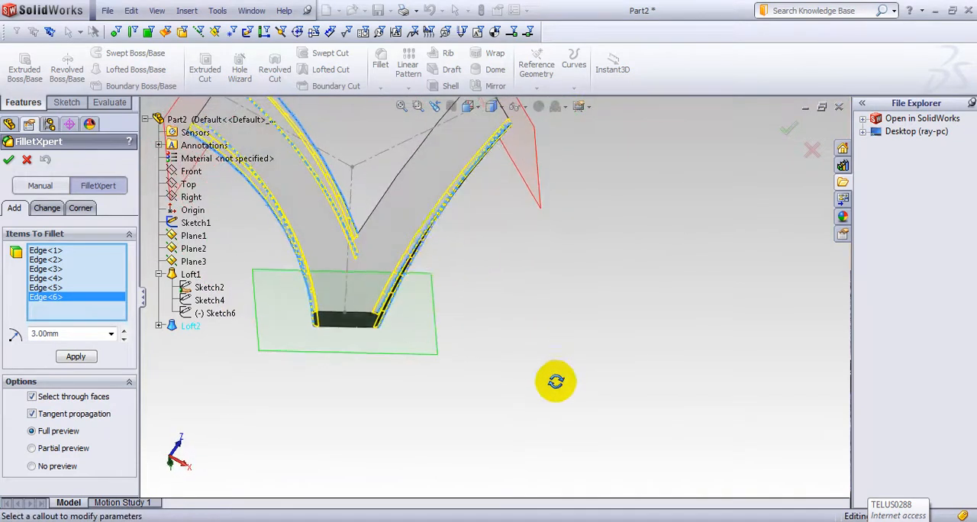
click(383, 197)
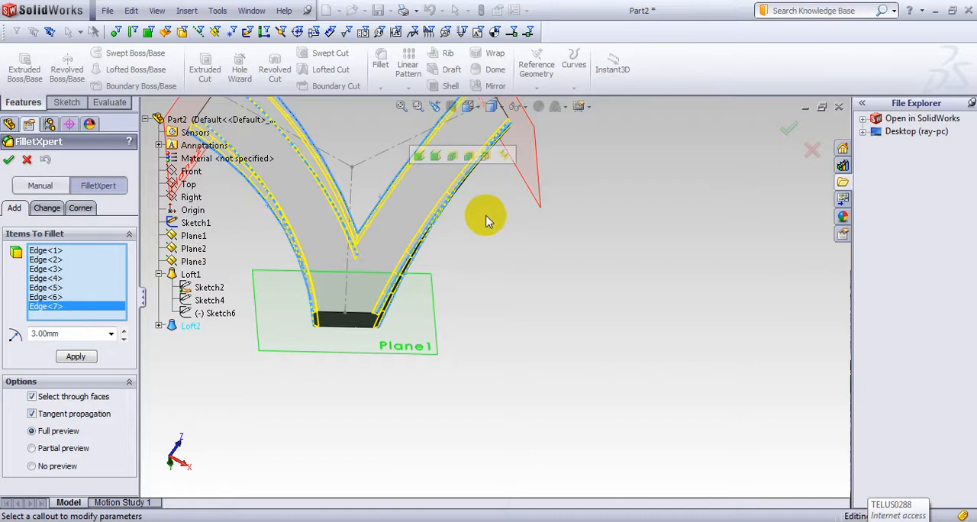
middle_drag(484, 213, 713, 397)
click(480, 232)
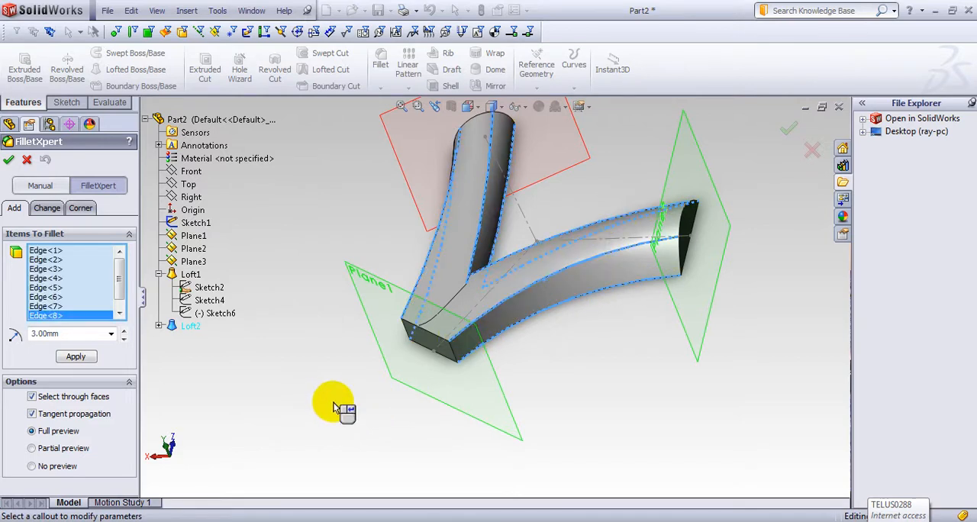
Step: Set the fillet radius to 2 mm, apply it to all eight selected edges of both arms, and close the fillet command
click(97, 334)
key(Return)
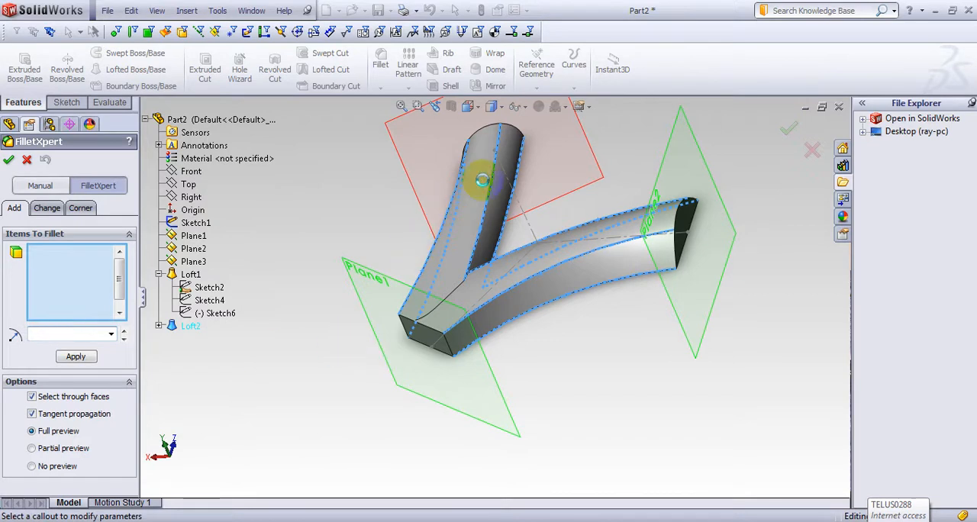
click(10, 159)
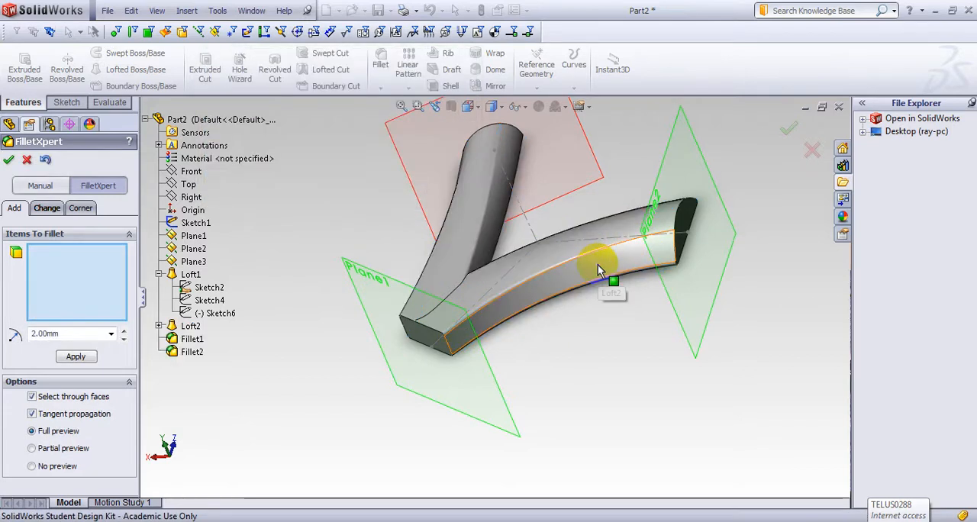
scroll(547, 212, down, 2)
scroll(546, 209, down, 1)
scroll(653, 438, up, 2)
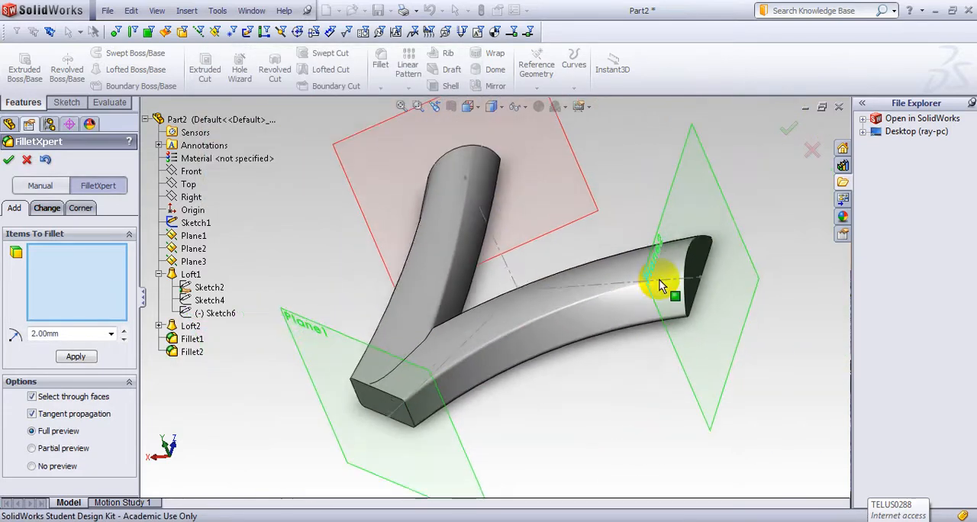
middle_drag(615, 216, 551, 192)
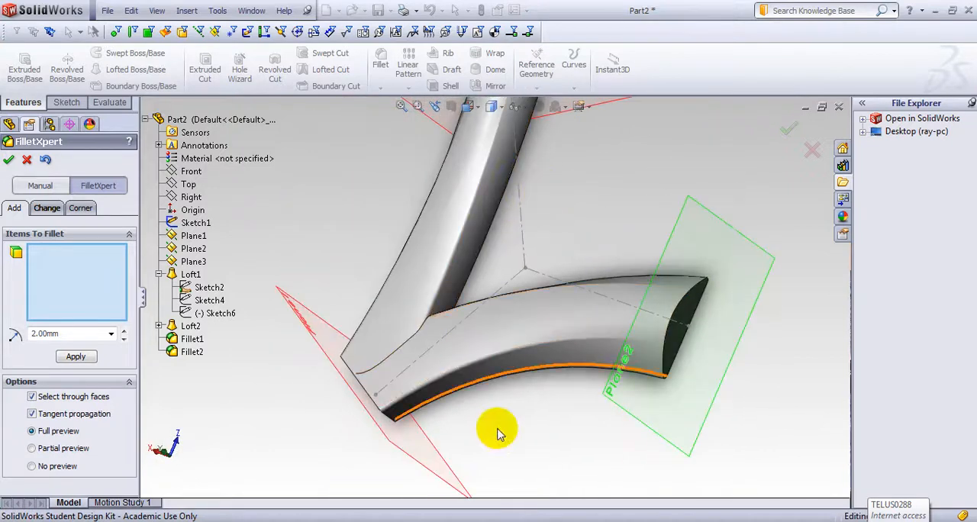
middle_drag(497, 429, 516, 397)
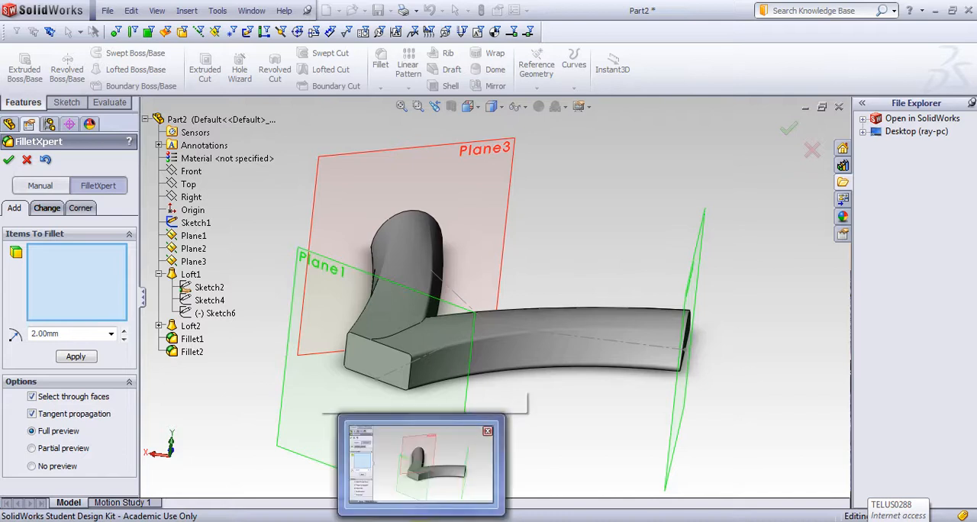
click(107, 12)
click(632, 197)
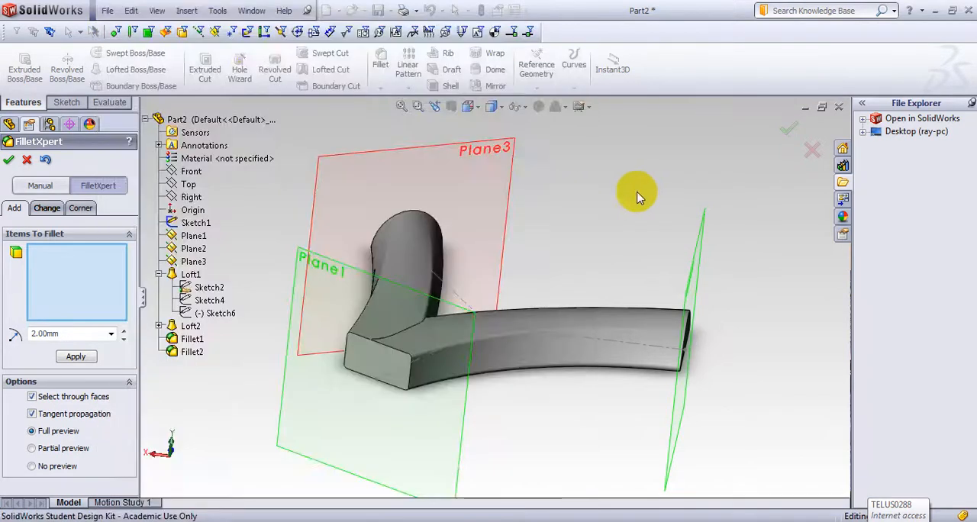
click(797, 132)
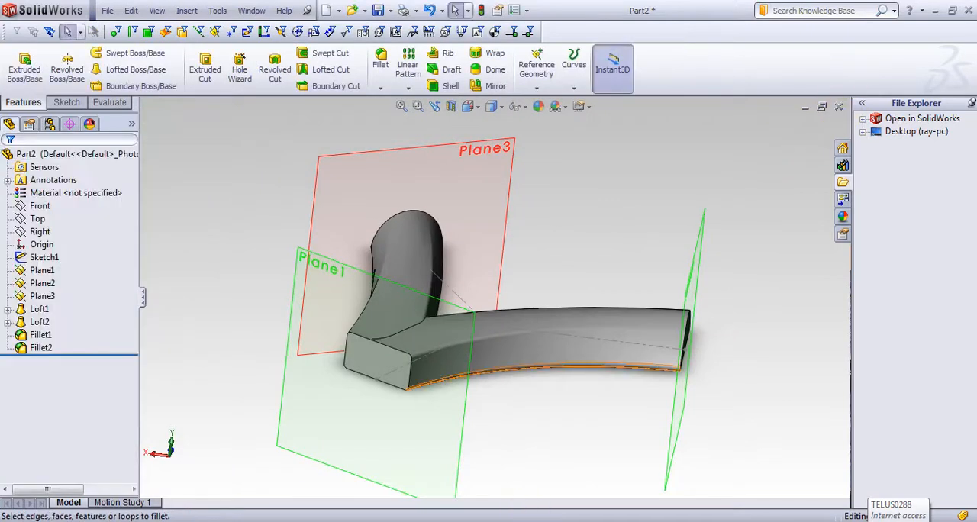
Step: Open the recent file Part3.SLDPRT, inspect the finished connector from another angle, and return to Part2
click(108, 11)
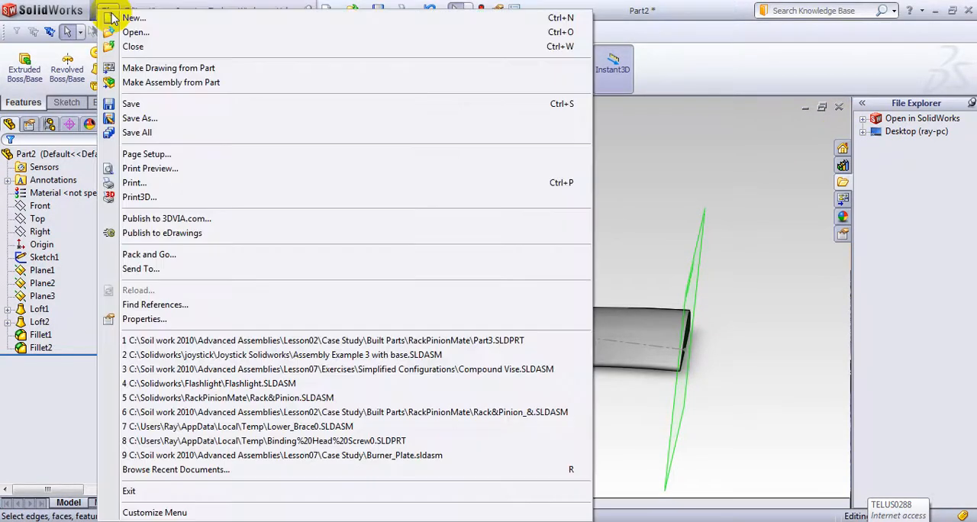
click(294, 347)
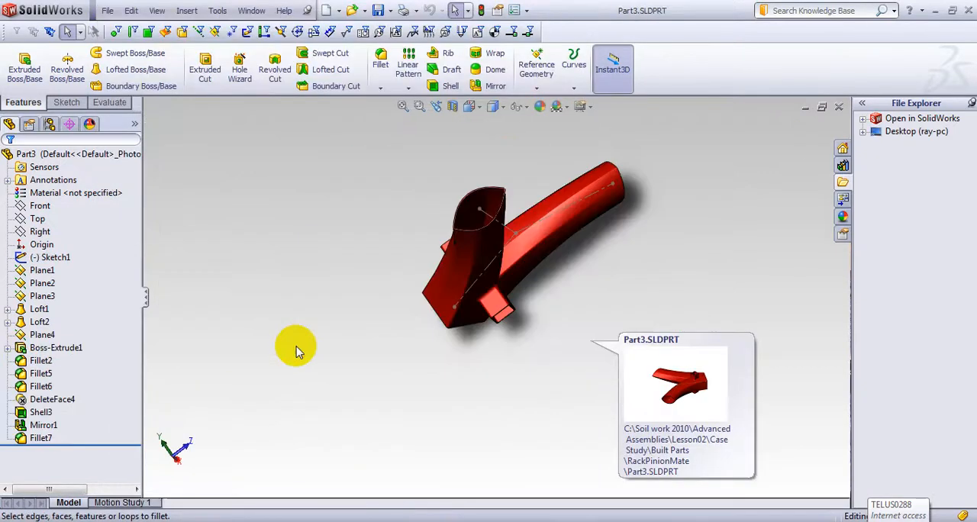
middle_drag(480, 349, 516, 275)
key(super+d)
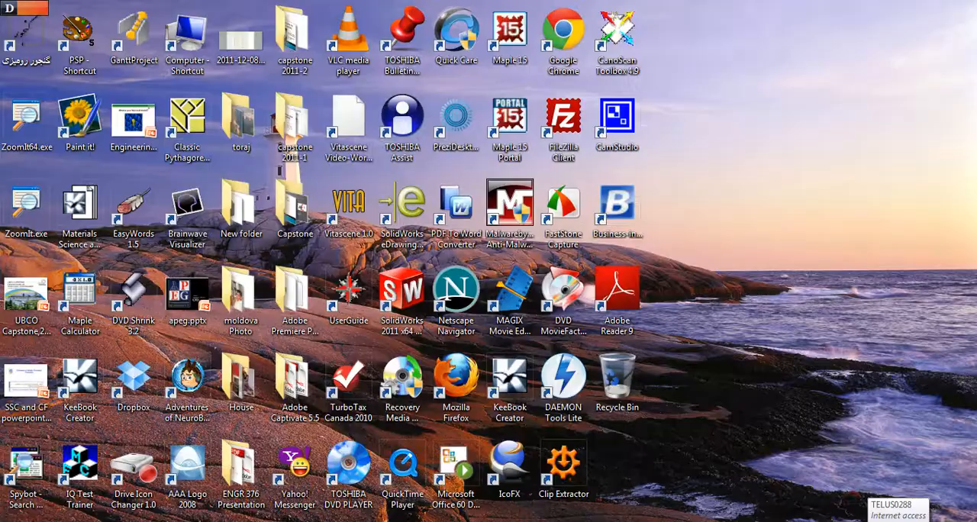
key(super+d)
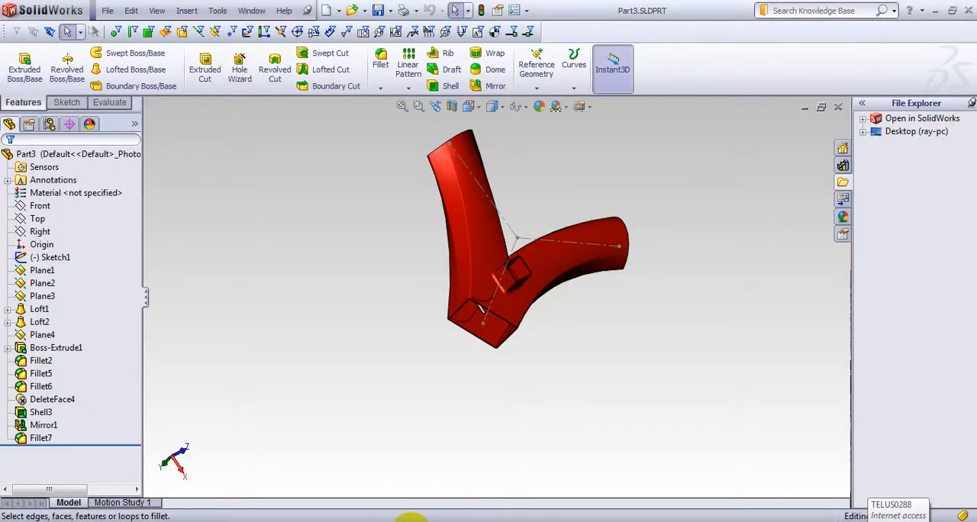
mouse_move(407, 518)
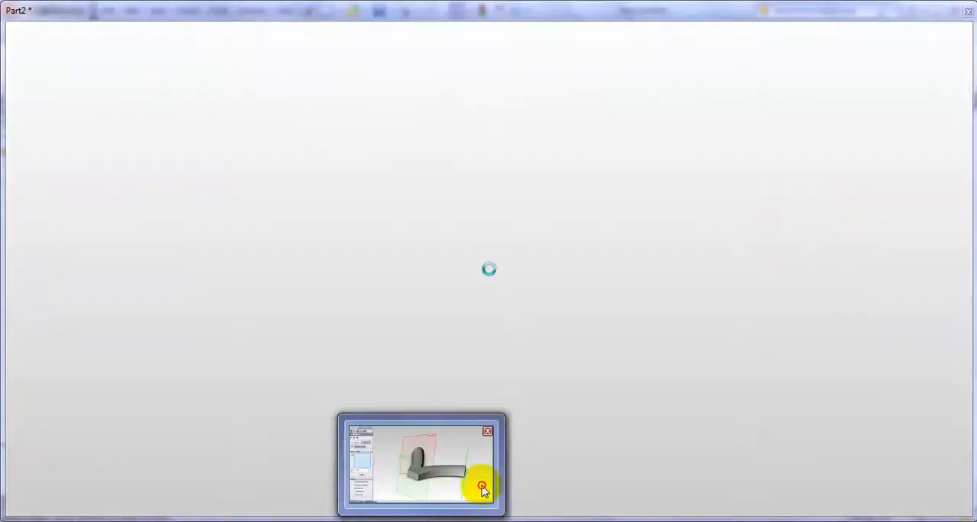
click(487, 488)
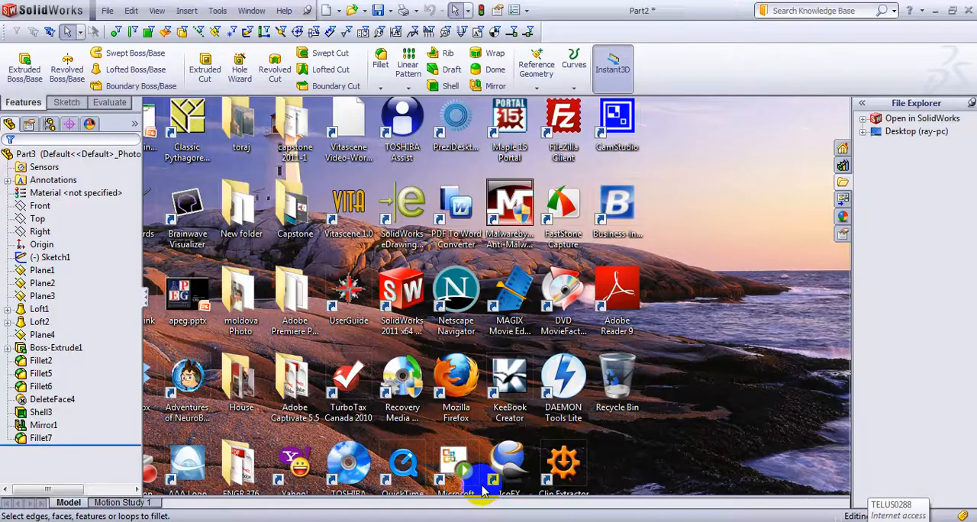
middle_drag(187, 227, 170, 208)
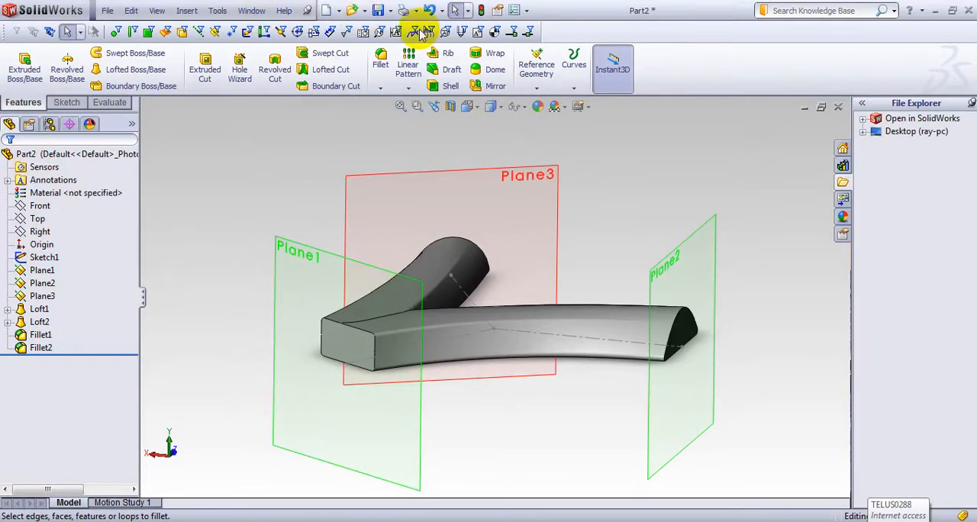
Step: Create a reference plane offset 30 mm from the Top plane, above the two arms
click(537, 89)
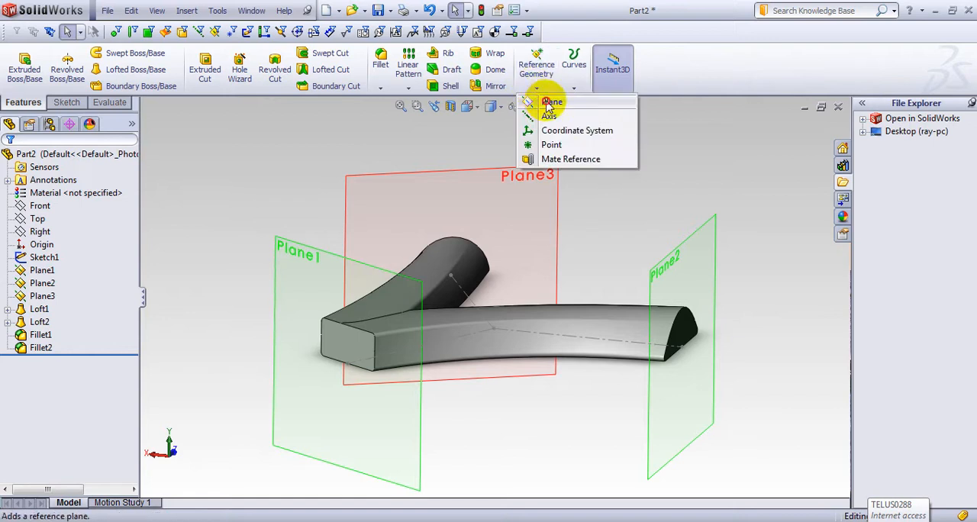
click(548, 103)
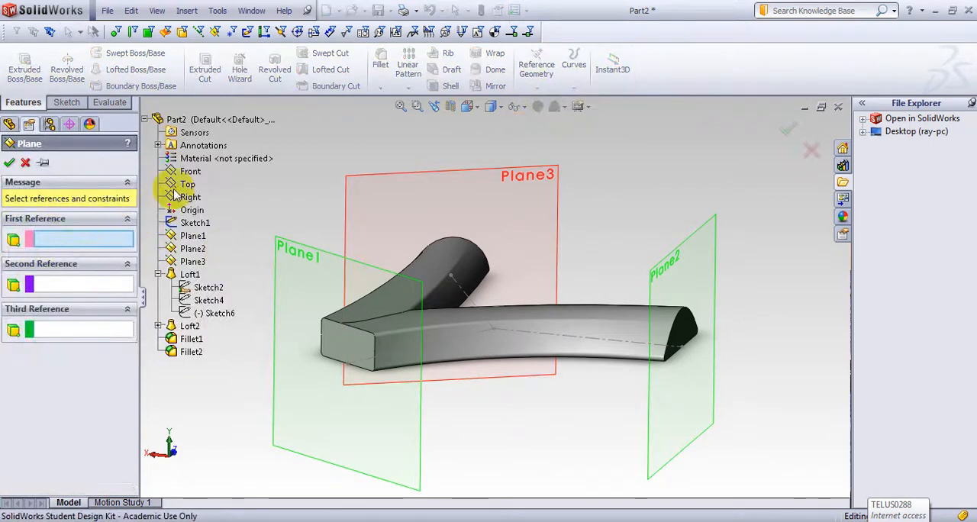
click(183, 186)
middle_drag(489, 390, 458, 382)
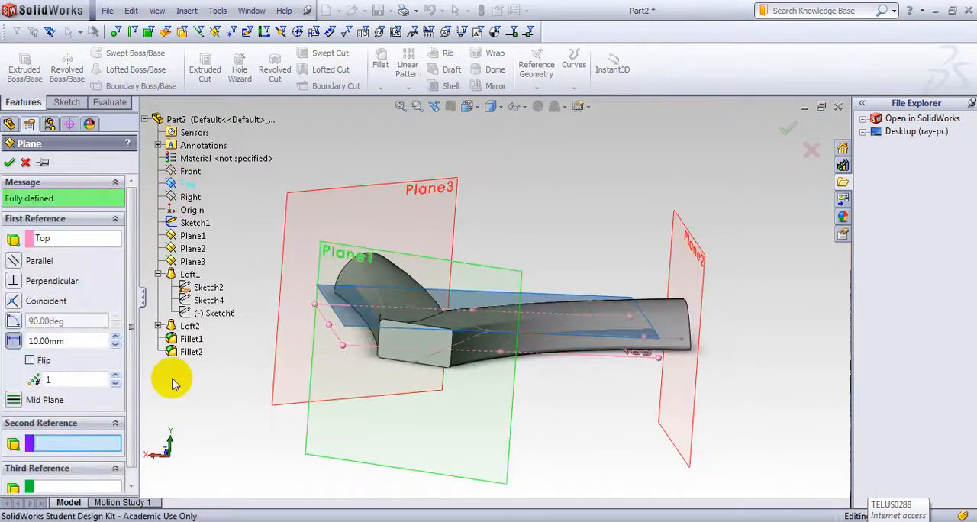
click(115, 337)
click(114, 337)
middle_drag(214, 367, 244, 359)
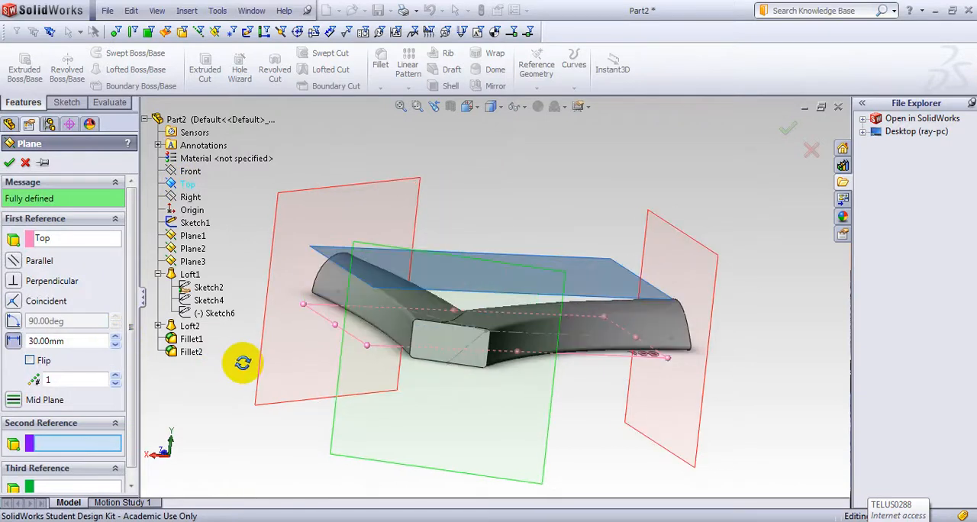
click(115, 344)
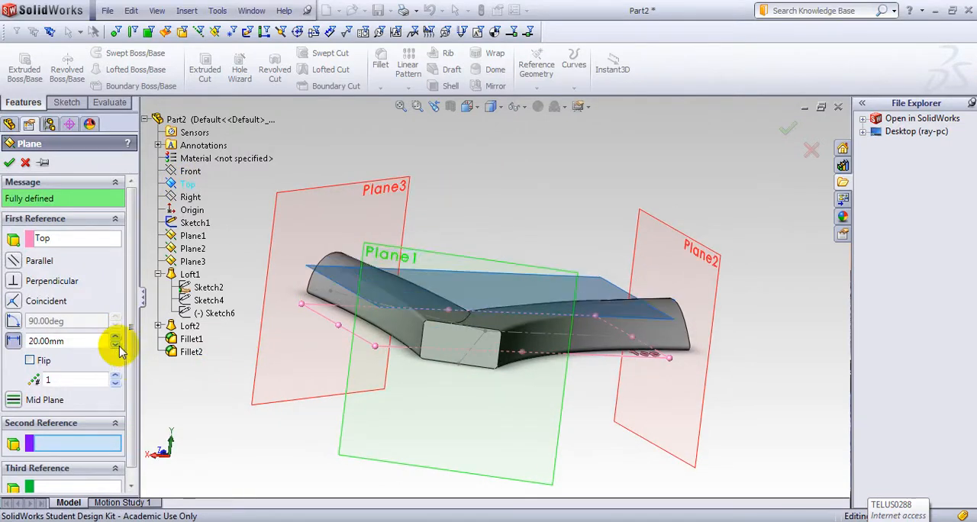
middle_drag(316, 415, 258, 422)
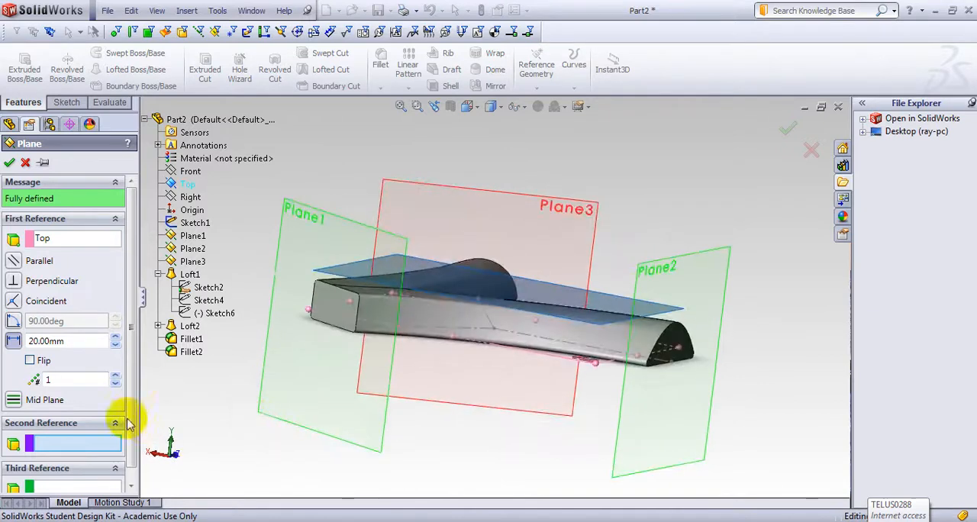
click(114, 338)
middle_drag(181, 375, 285, 448)
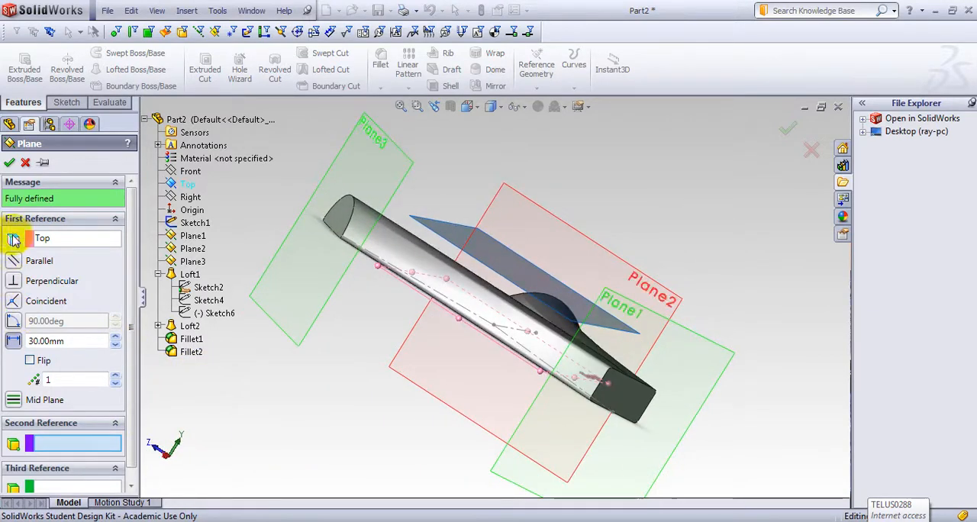
click(10, 164)
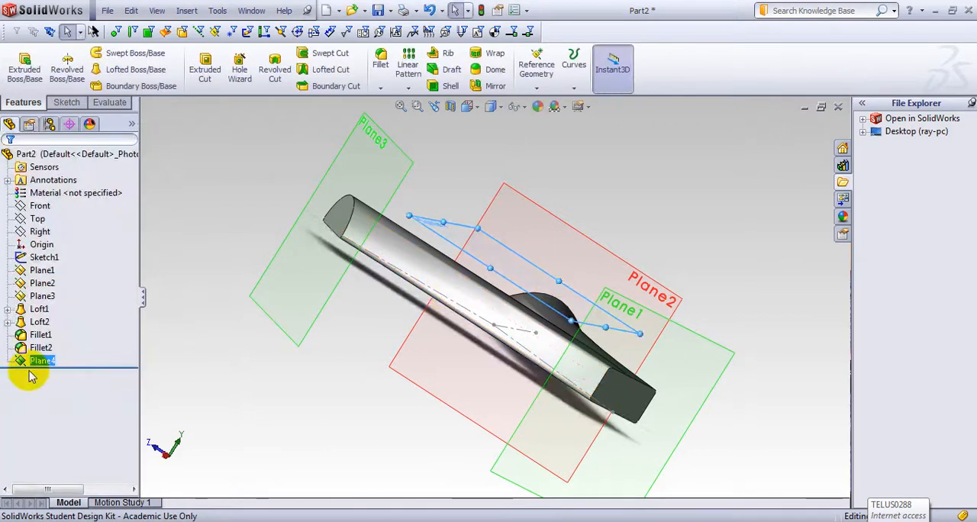
Step: Start a sketch on Plane4, viewed normal to it, and draw a center rectangle about 28 by 22 mm over the arms' junction
click(34, 362)
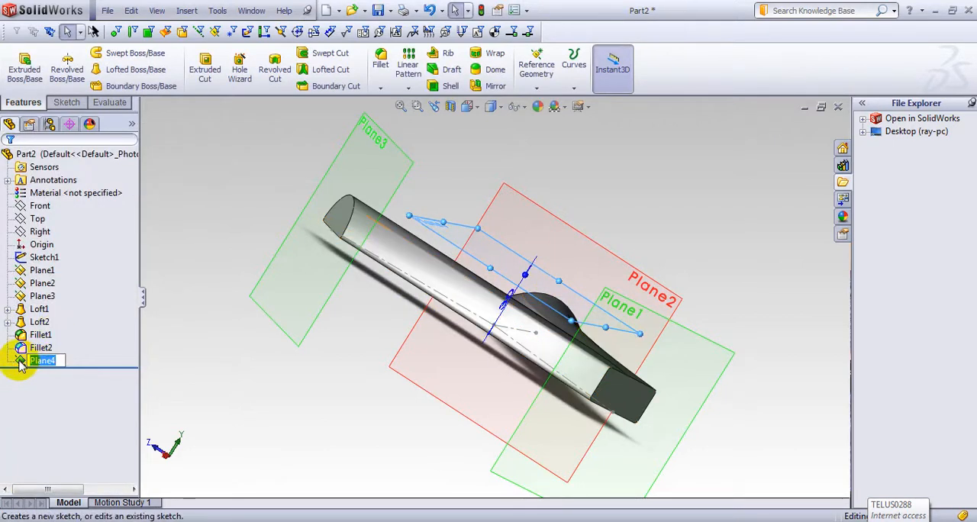
click(29, 336)
key(space)
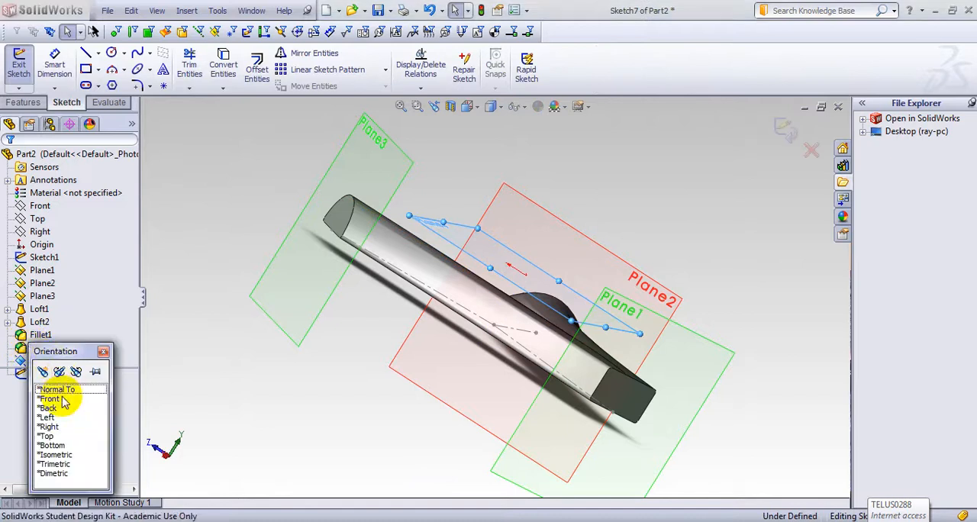
click(61, 390)
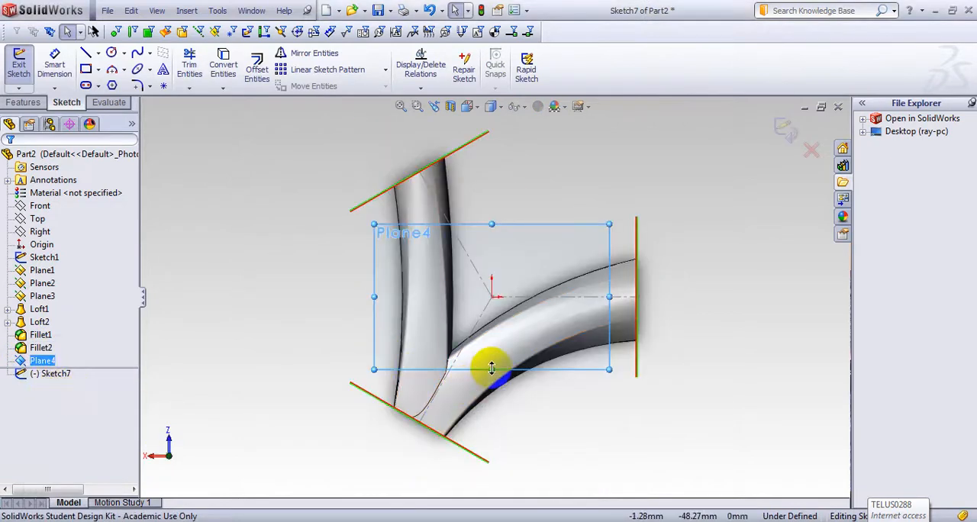
click(99, 70)
click(130, 100)
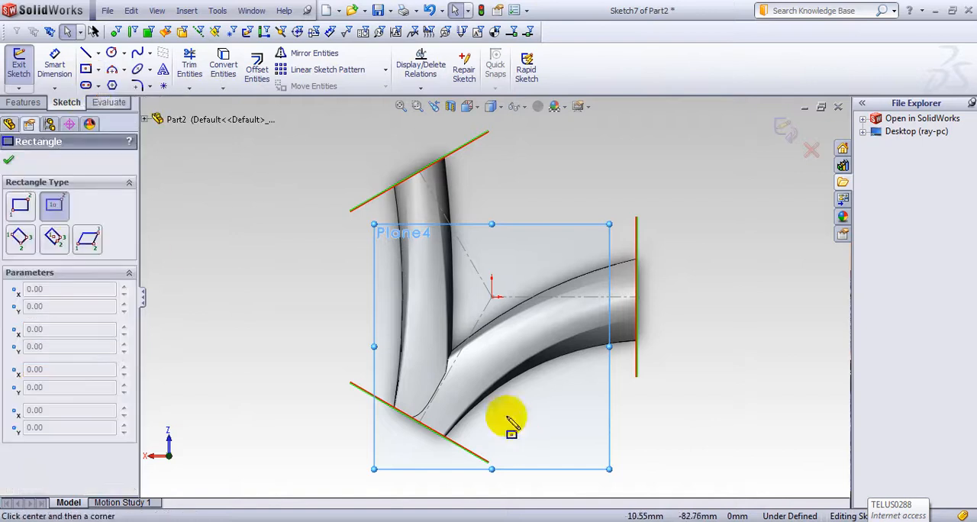
click(434, 396)
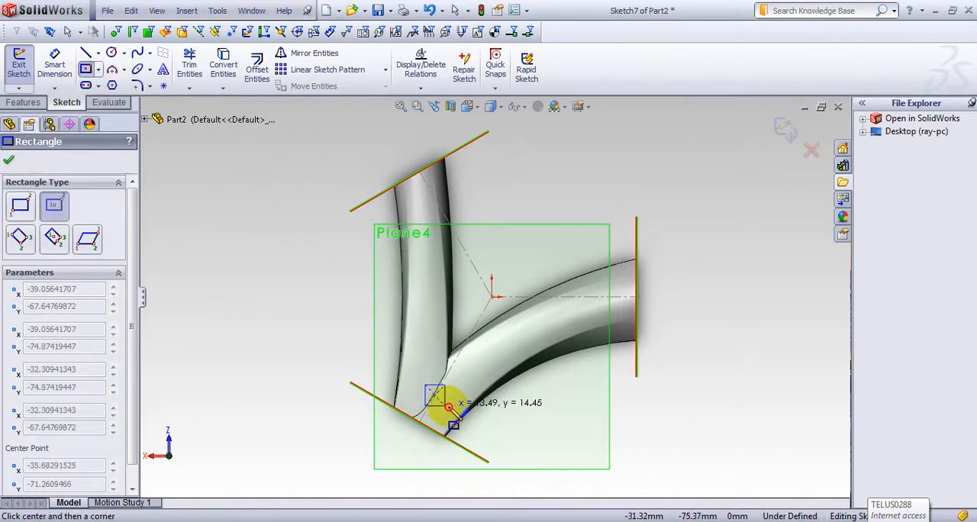
click(455, 412)
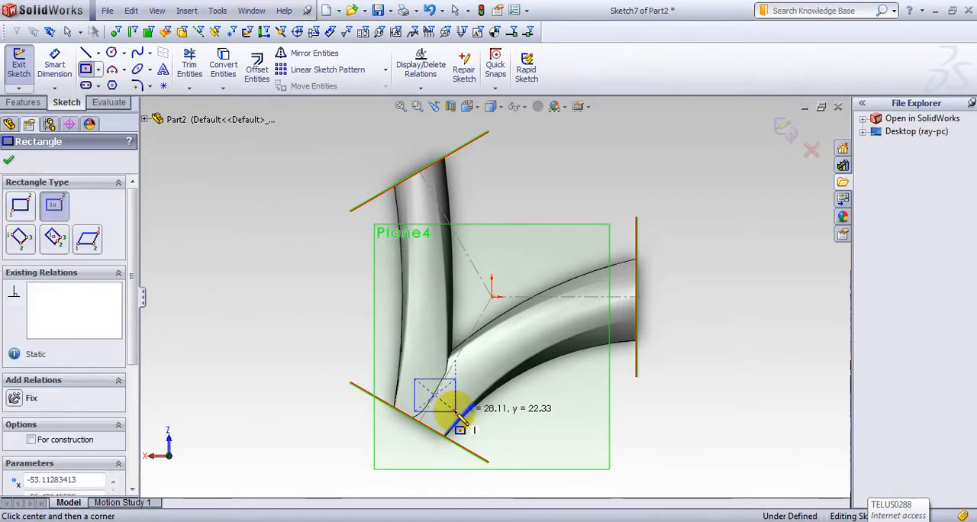
Step: Dimension the center rectangle's vertical side to 20 mm
key(s)
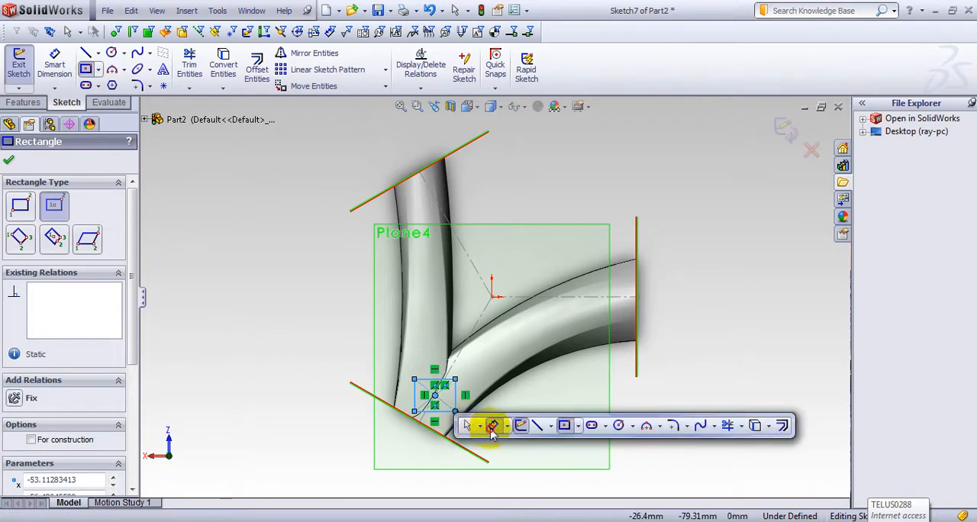
click(492, 426)
click(455, 397)
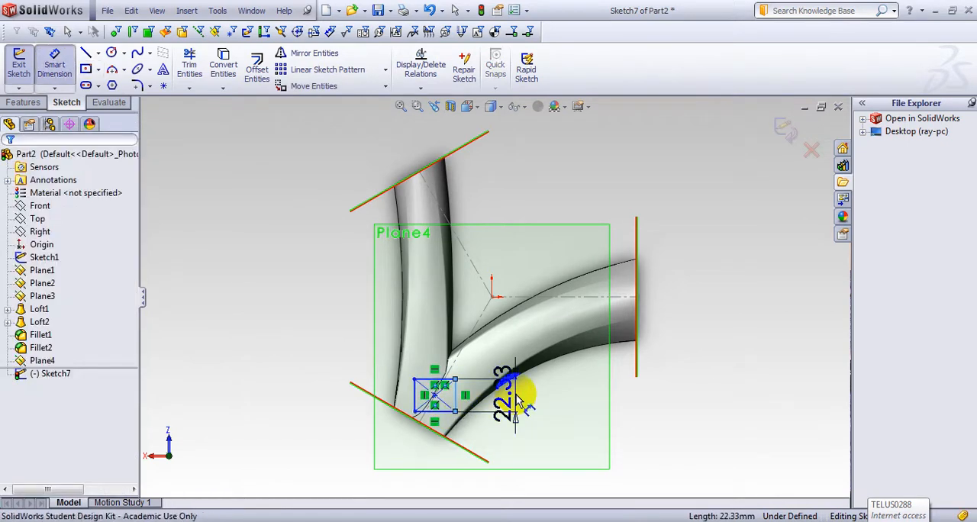
click(516, 397)
text(20)
key(Return)
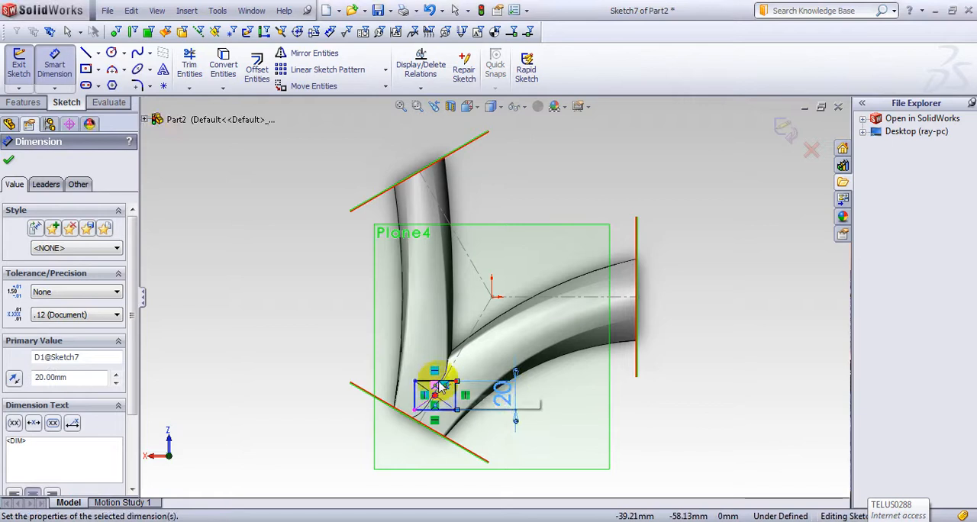
Step: Dimension the rectangle's horizontal side to 20 mm and exit the sketch
click(449, 354)
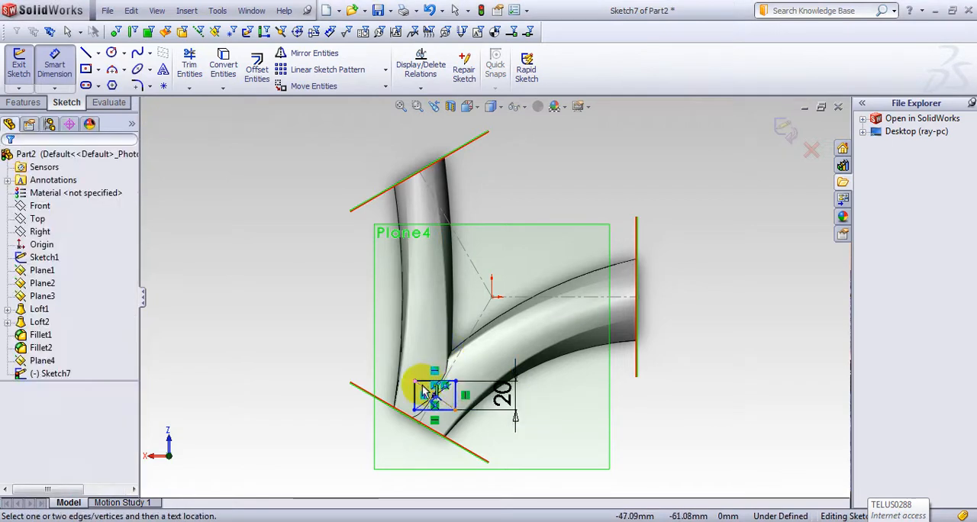
click(428, 381)
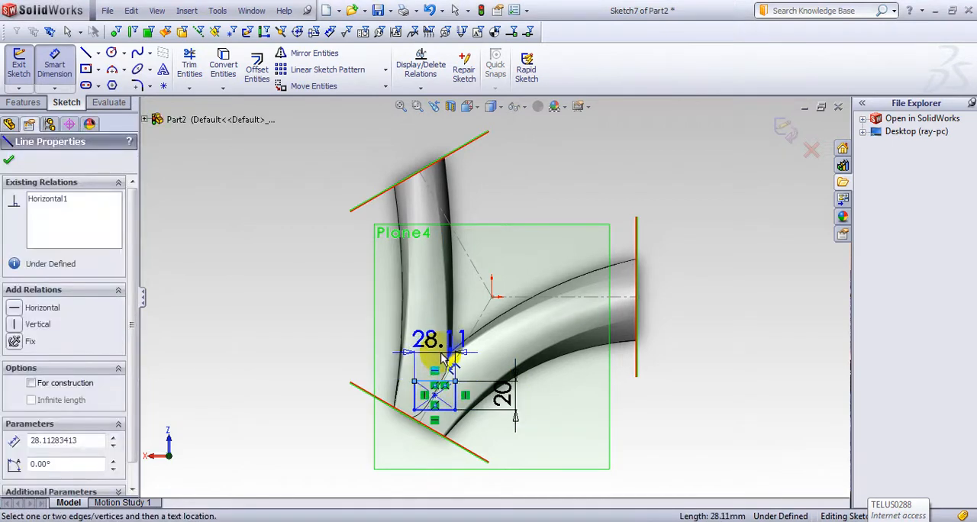
click(438, 353)
text(20)
key(Return)
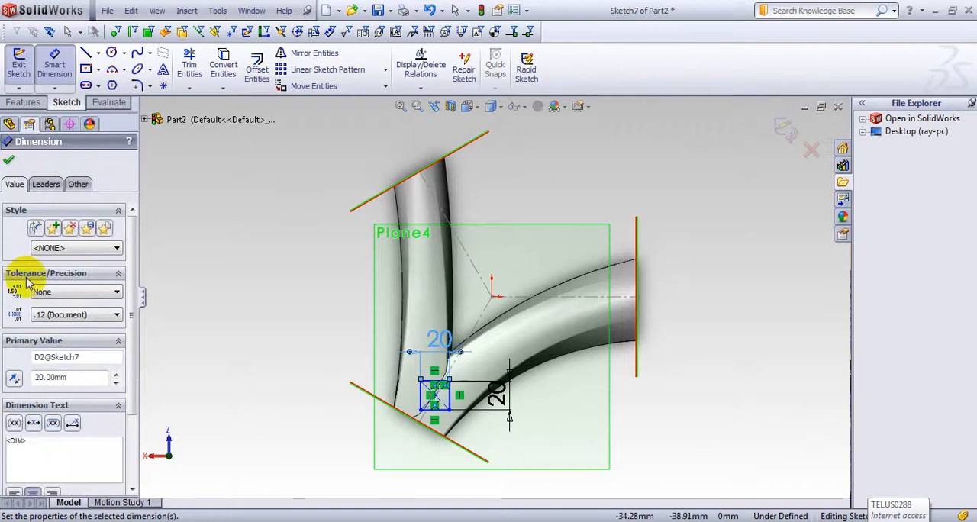
click(10, 162)
middle_drag(239, 286, 262, 218)
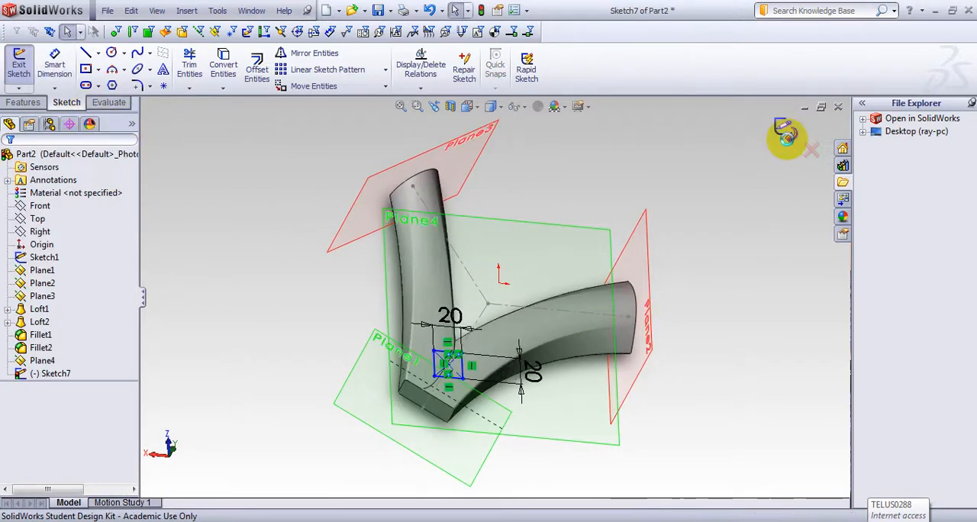
click(786, 130)
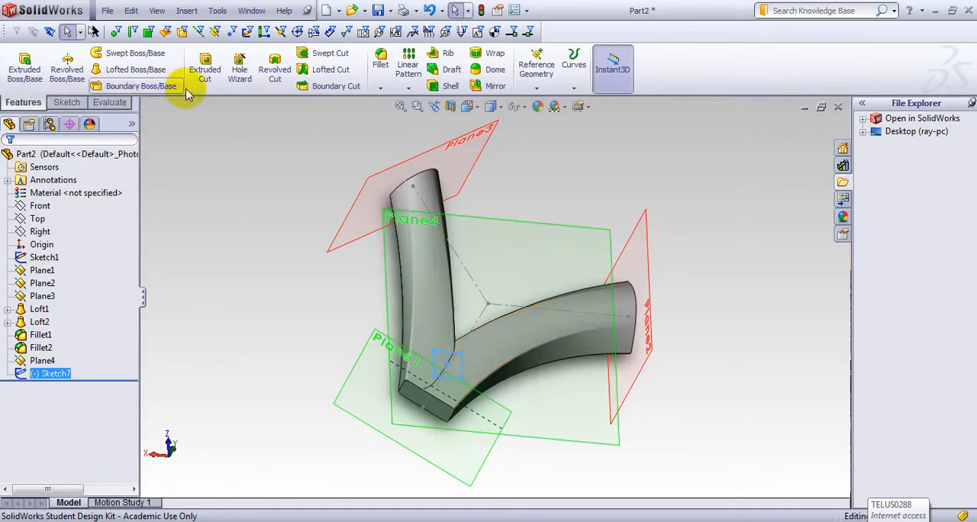
Step: Extrude the 20 mm square as a boss in the reversed direction, up to the body of the curved arms, with merge result on
click(27, 77)
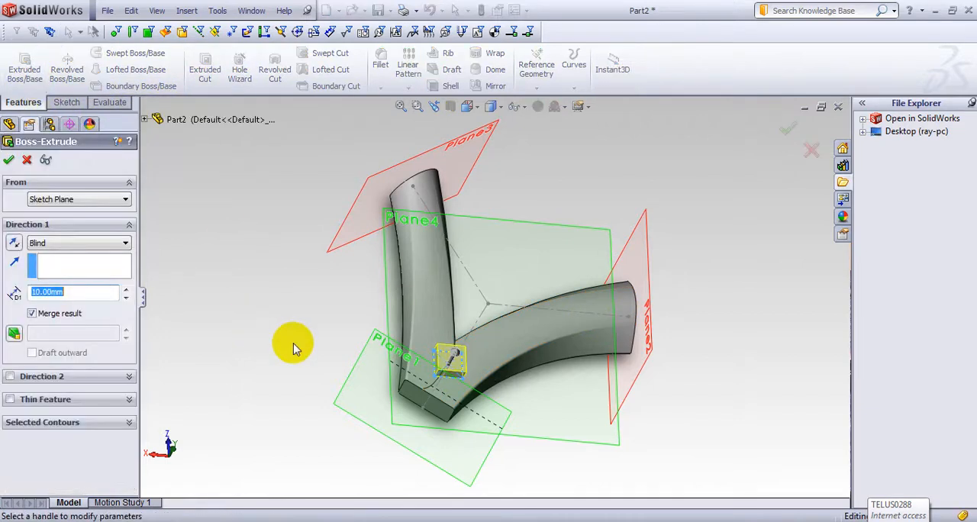
click(12, 242)
click(125, 244)
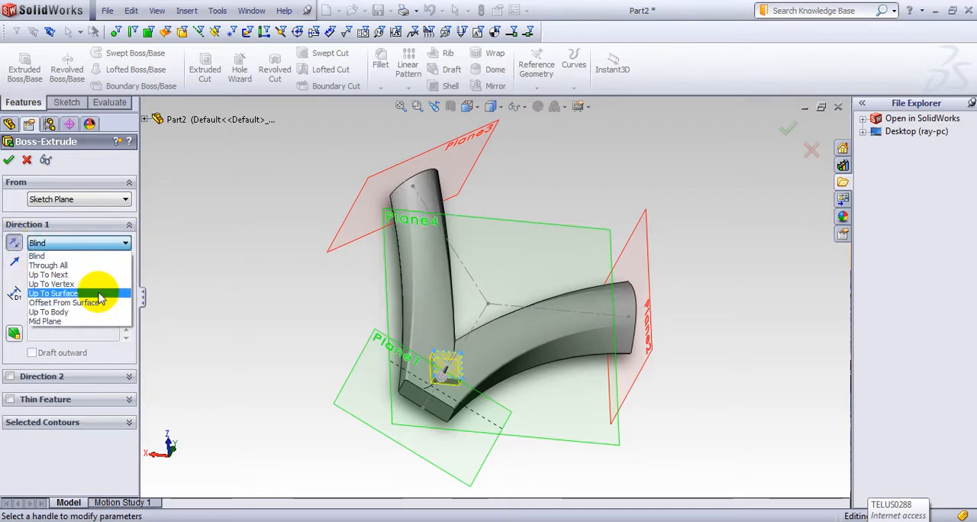
click(77, 312)
click(433, 323)
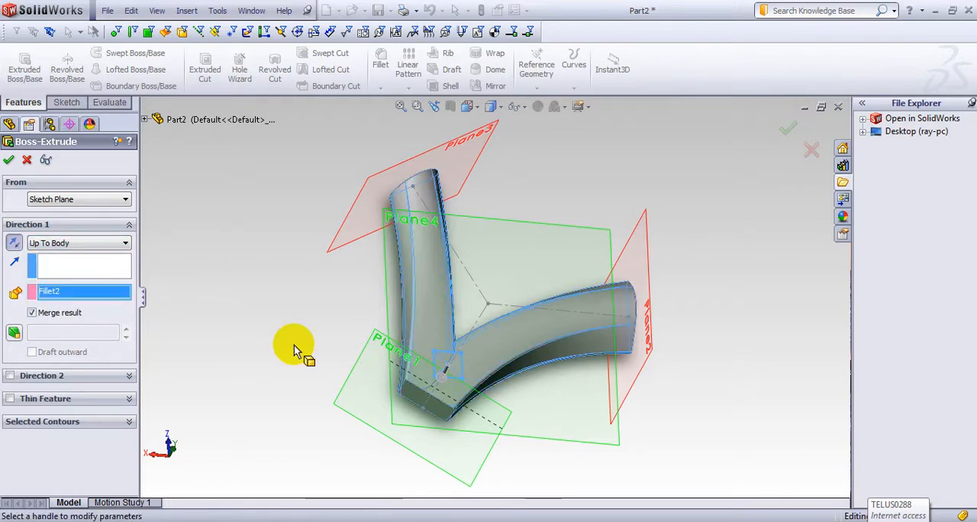
middle_drag(294, 344, 503, 341)
click(8, 159)
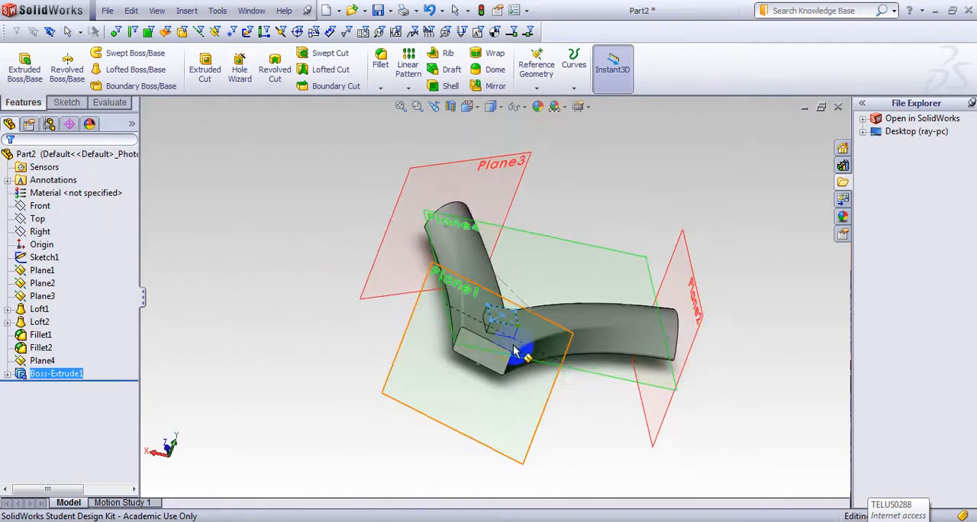
scroll(503, 328, down, 5)
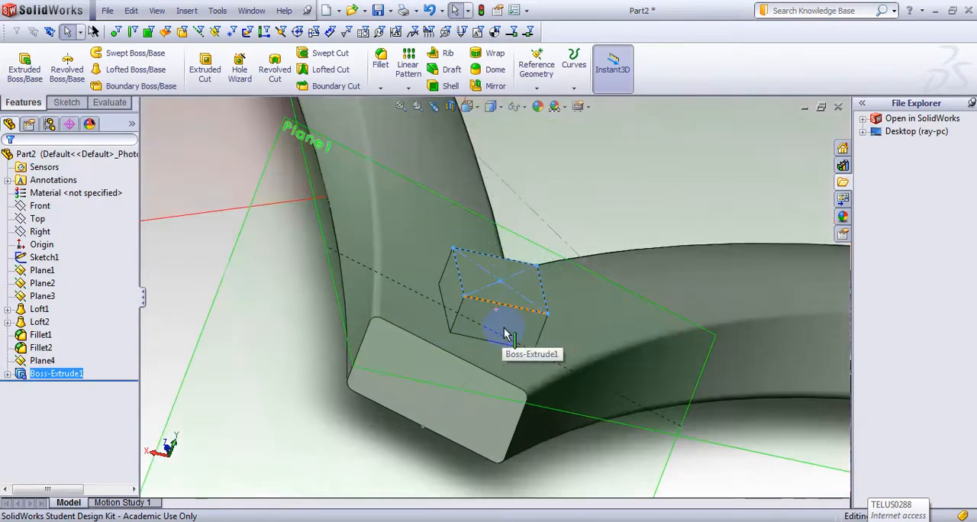
click(21, 363)
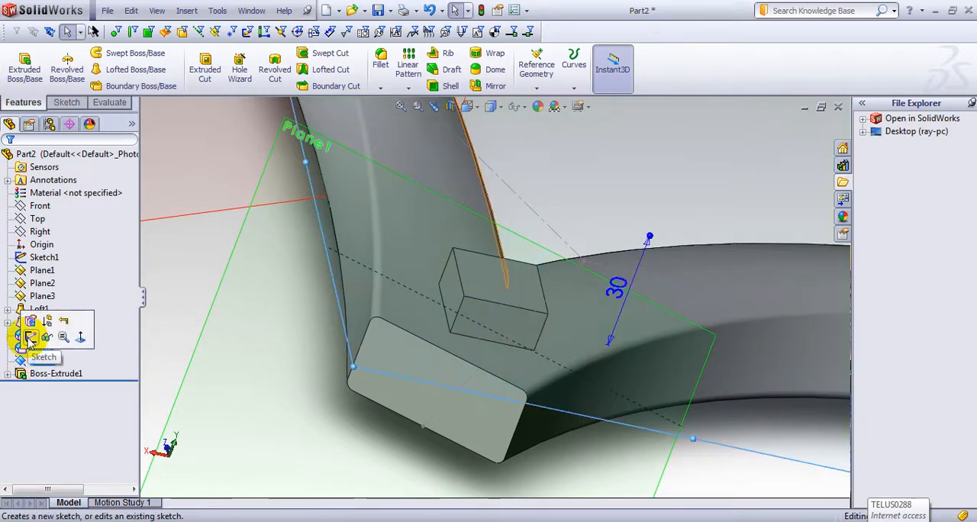
click(30, 338)
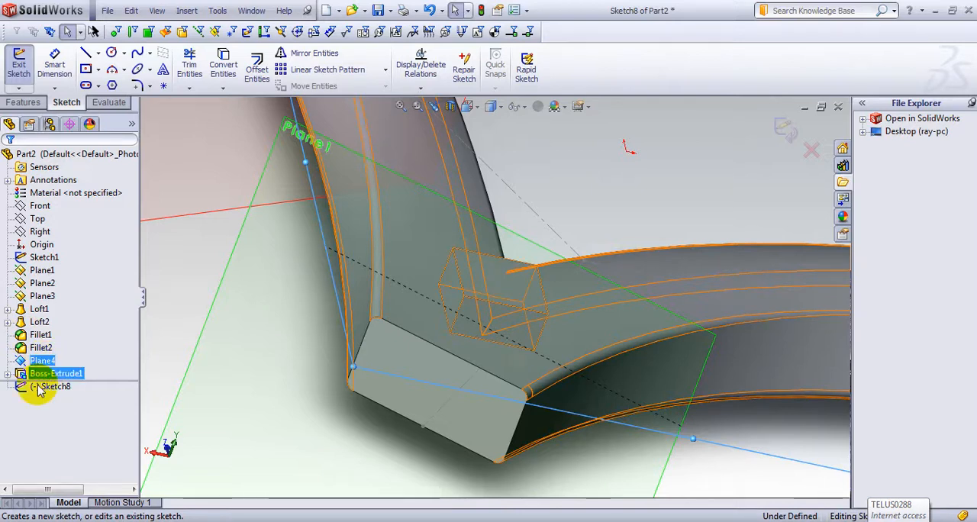
click(792, 145)
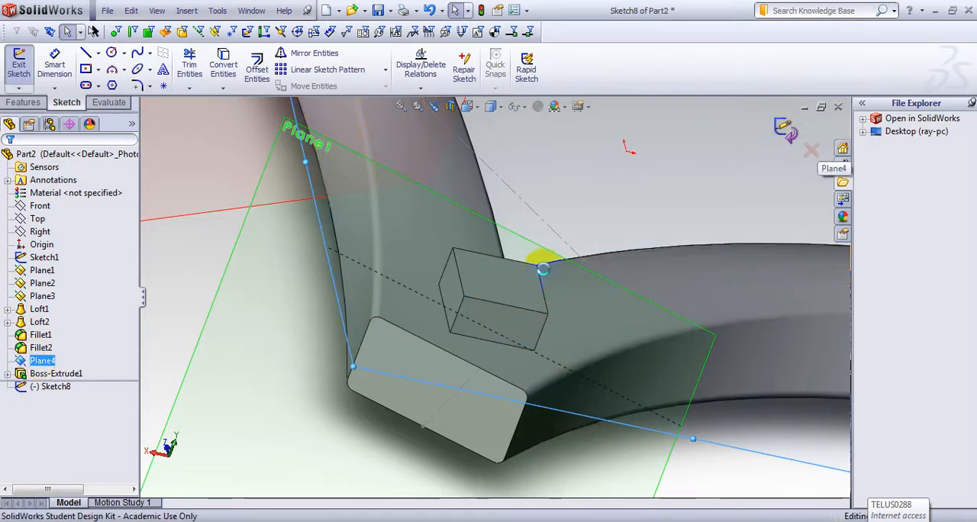
Step: Edit Plane4 and set its offset from the Top plane to 40 mm
right_click(9, 360)
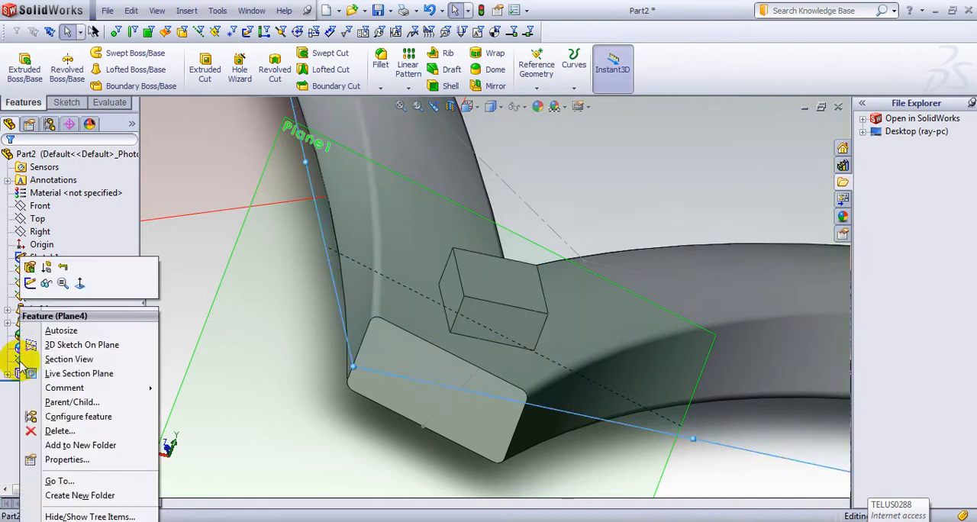
click(29, 280)
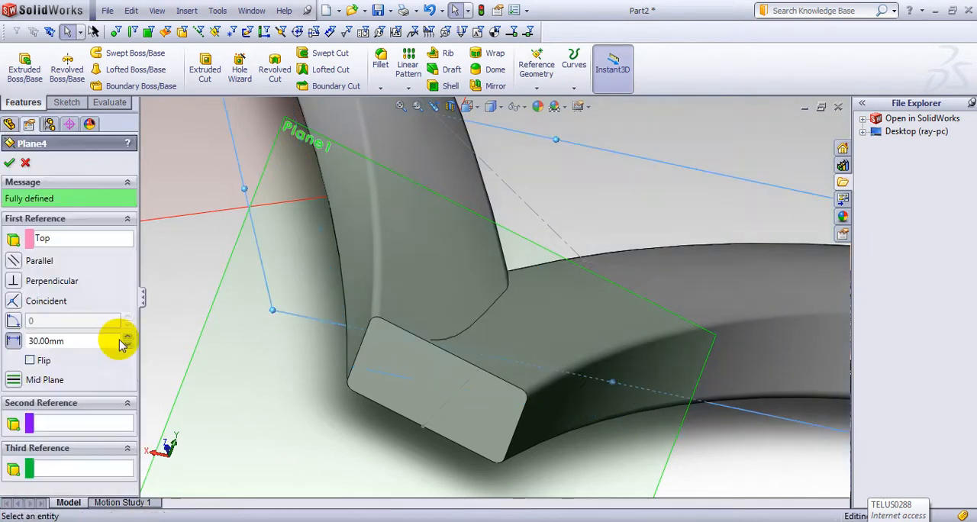
click(107, 343)
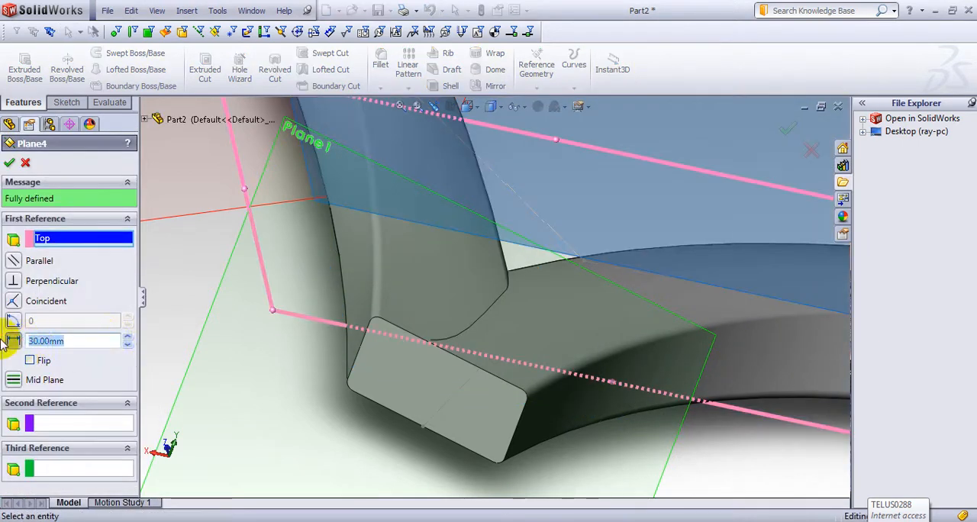
text(40)
key(Return)
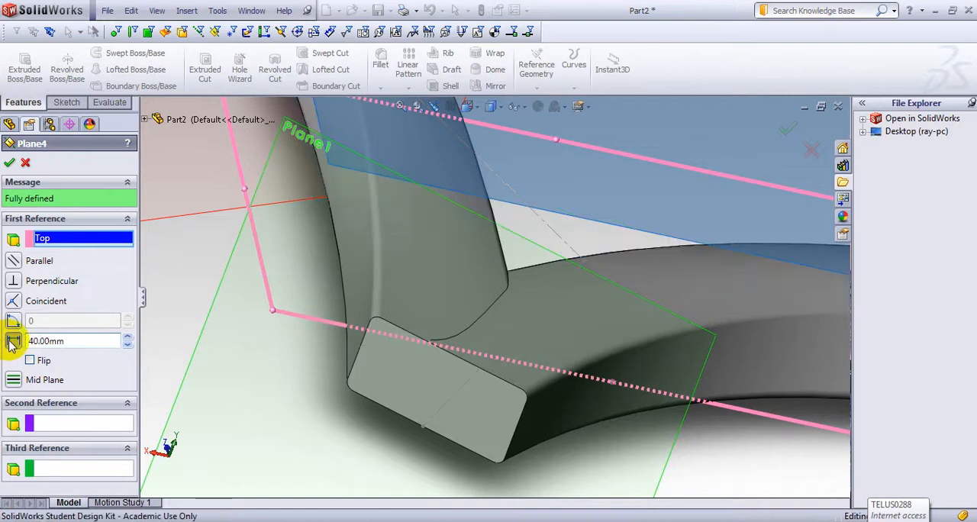
click(8, 163)
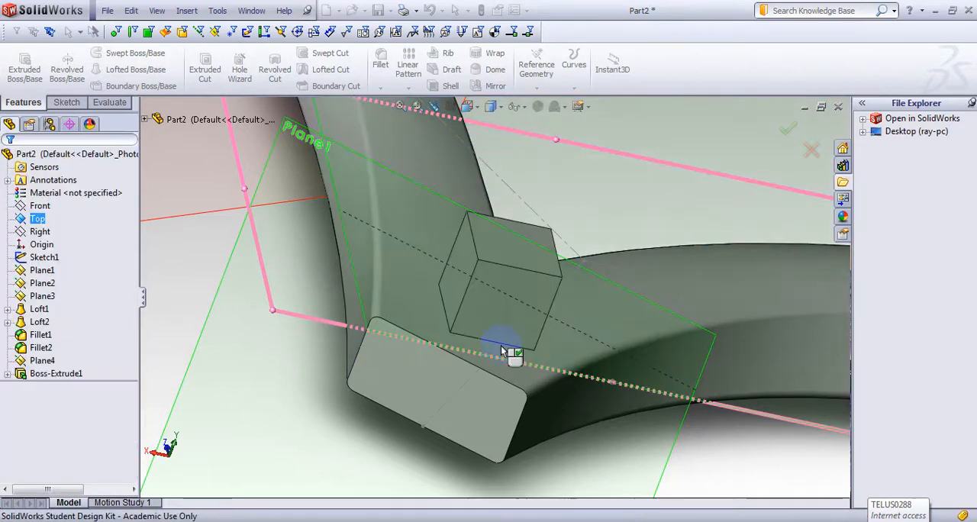
Step: Start a 2 mm fillet and select the four base edges where the square boss meets the arms
scroll(510, 338, up, 3)
middle_drag(552, 406, 555, 351)
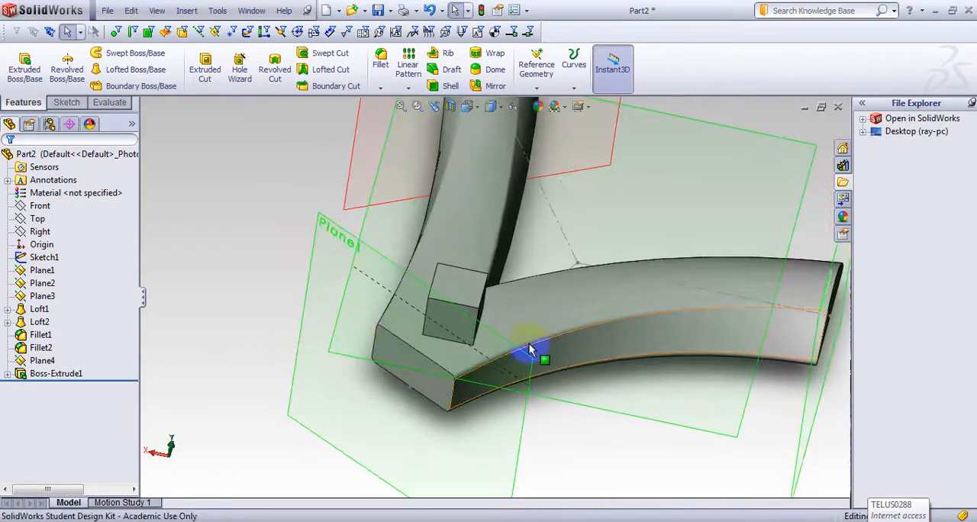
click(380, 88)
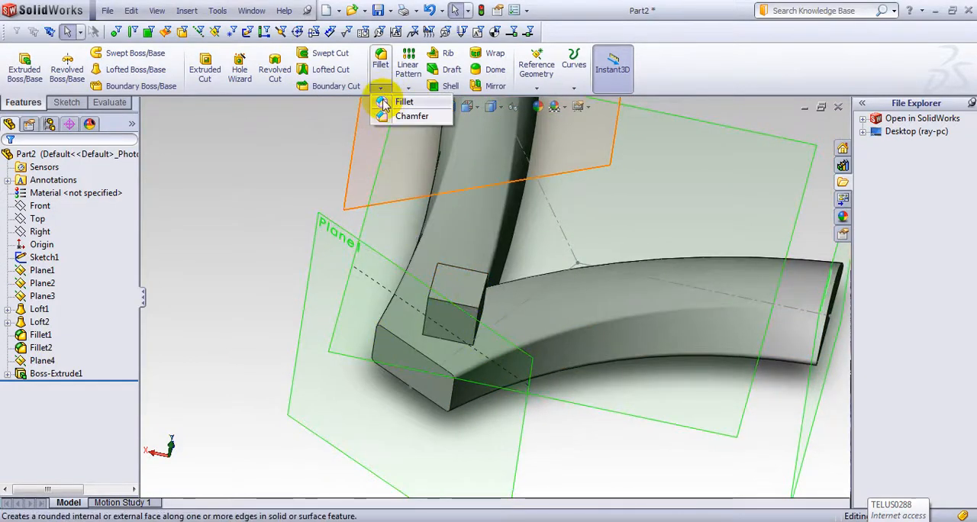
click(381, 104)
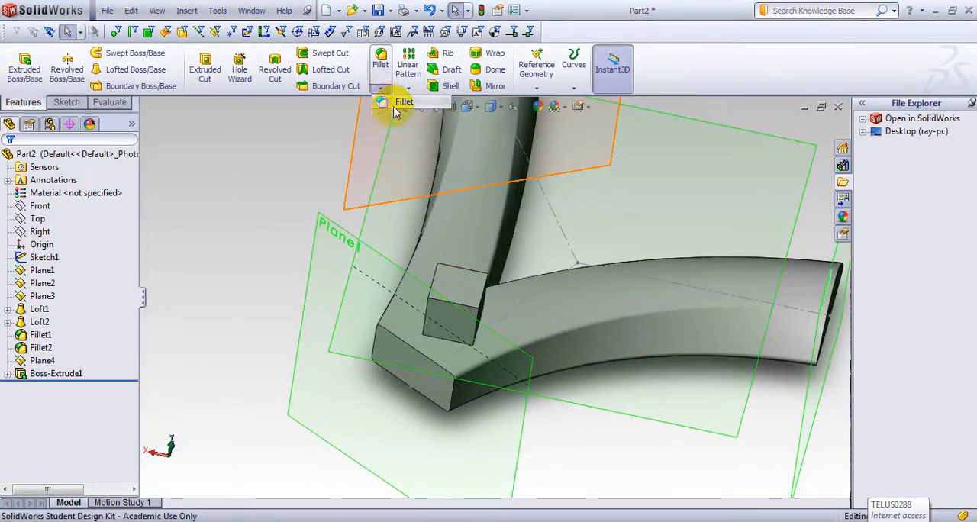
click(449, 345)
middle_drag(526, 347, 467, 302)
click(517, 329)
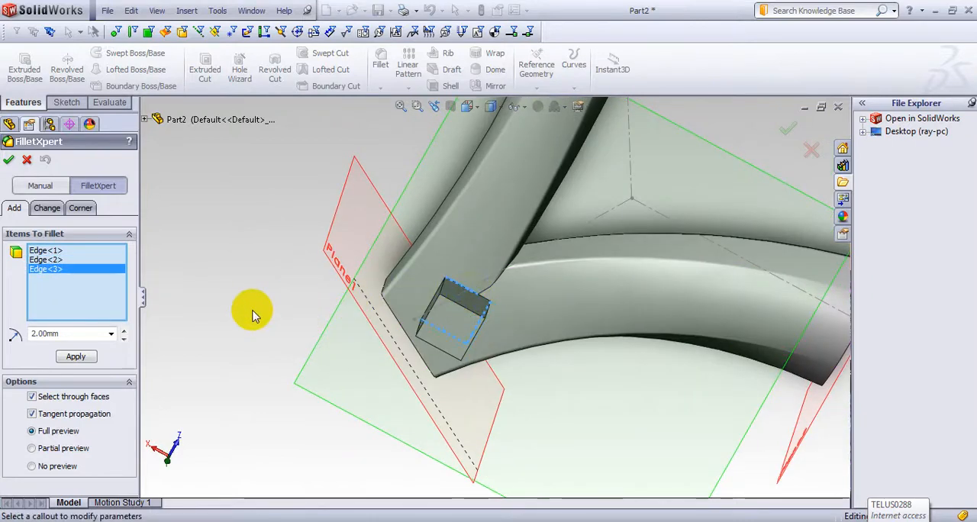
middle_drag(256, 309, 305, 316)
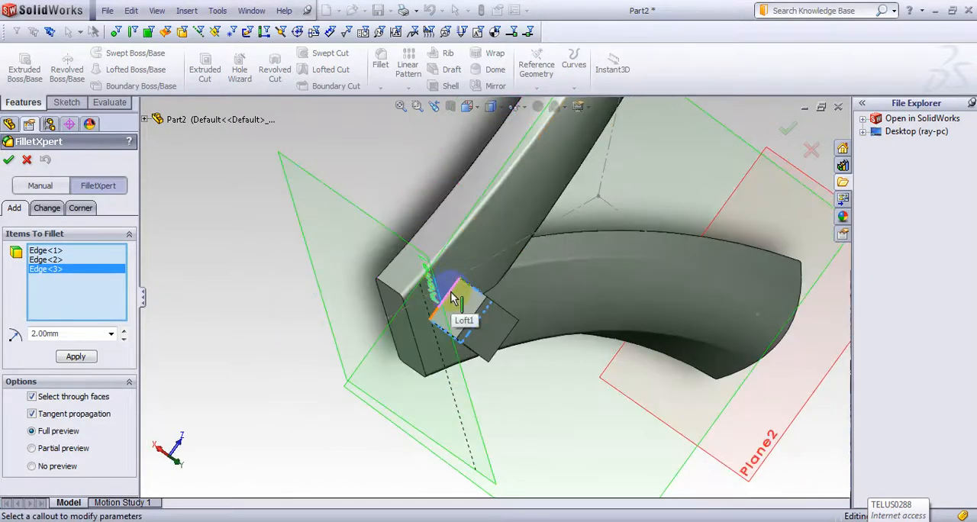
click(477, 291)
Step: Add the square boss's four side edges to the selection and apply the 2 mm fillet to all eight edges
middle_drag(524, 401, 458, 259)
scroll(451, 254, down, 2)
scroll(451, 260, down, 2)
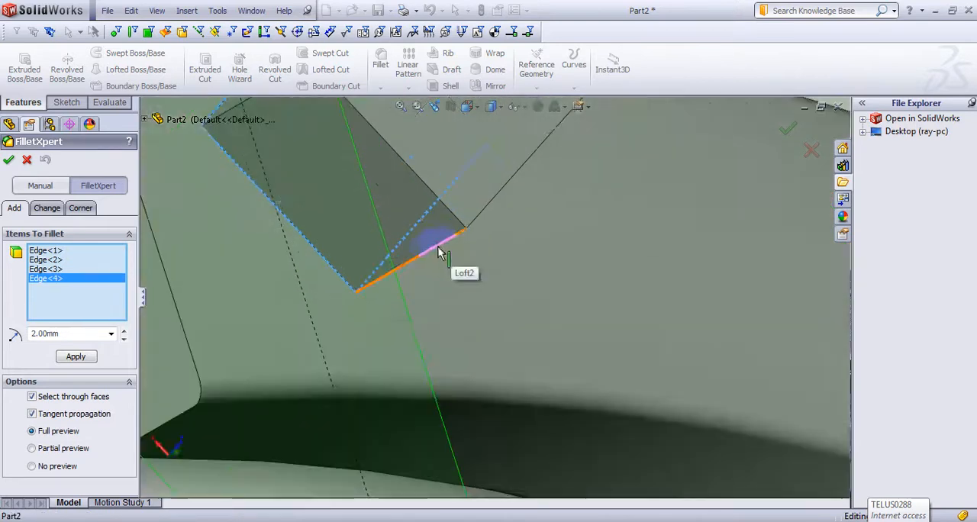
click(556, 269)
middle_drag(556, 269, 450, 195)
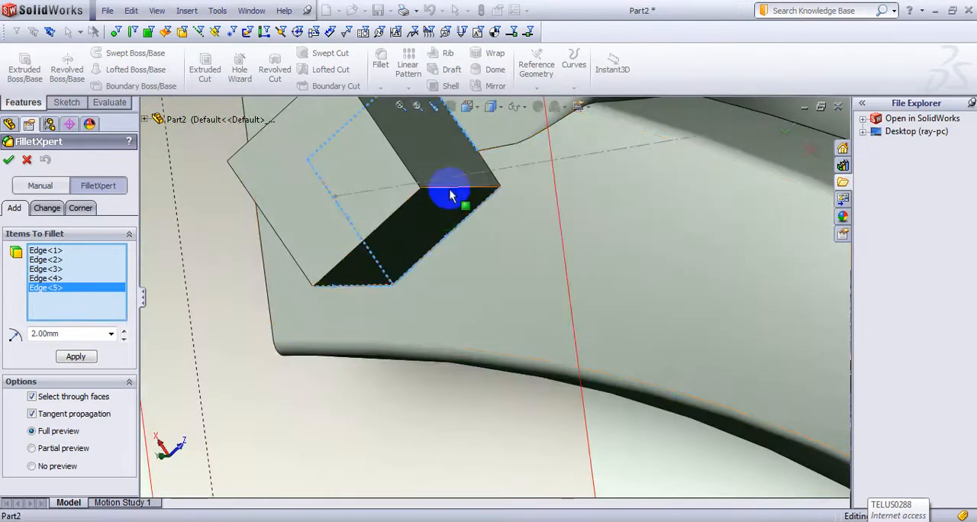
click(450, 191)
click(353, 253)
middle_drag(353, 254, 380, 253)
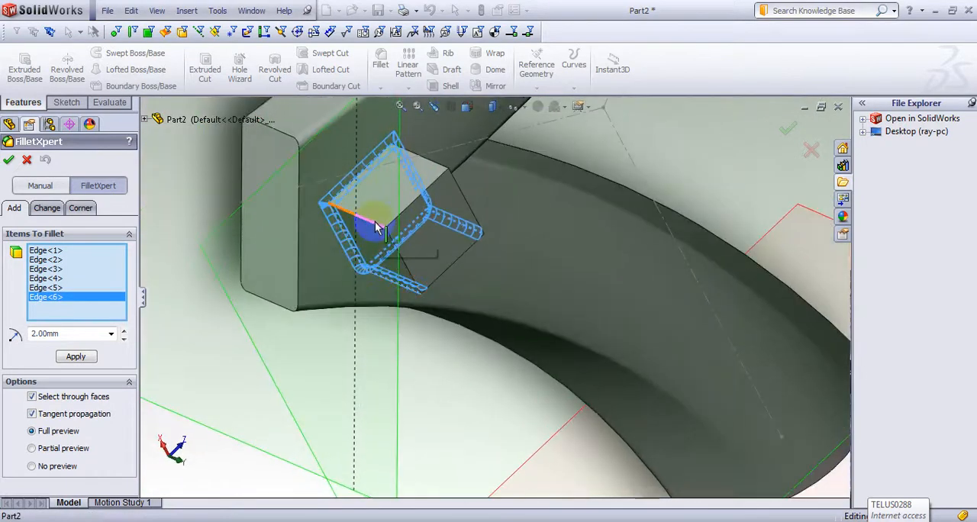
click(441, 196)
middle_drag(441, 196, 377, 290)
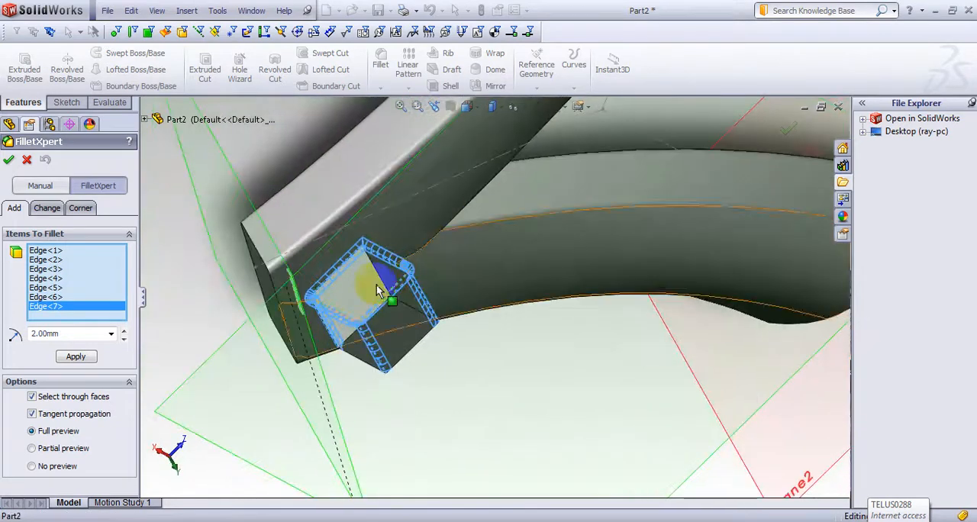
click(382, 279)
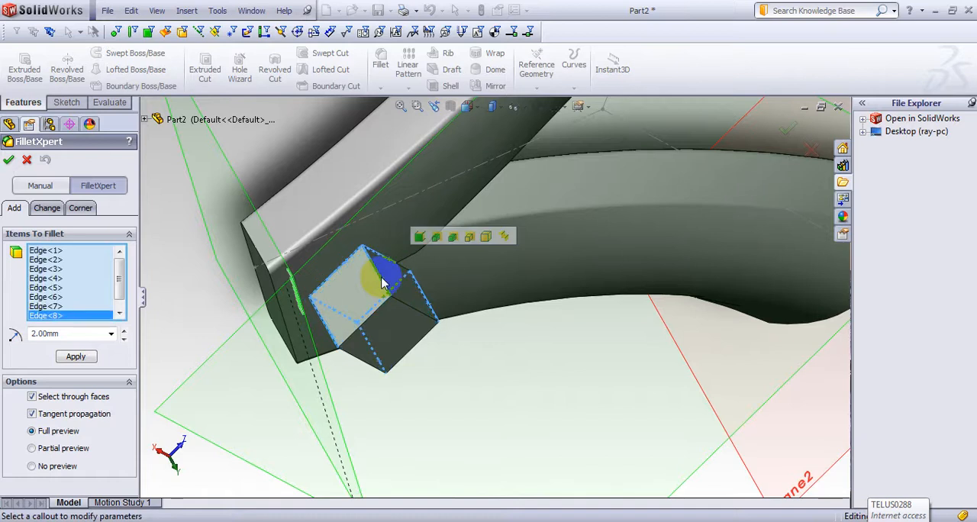
click(10, 160)
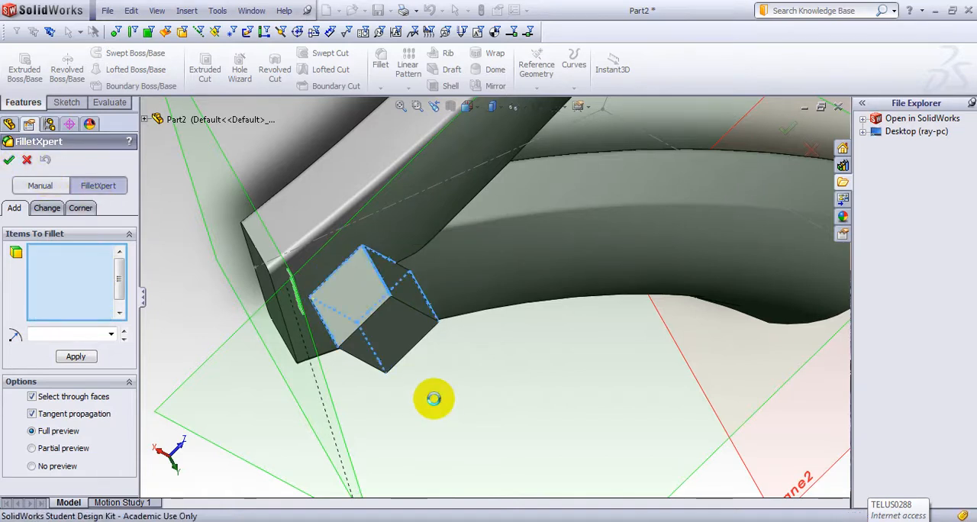
middle_drag(341, 361, 411, 275)
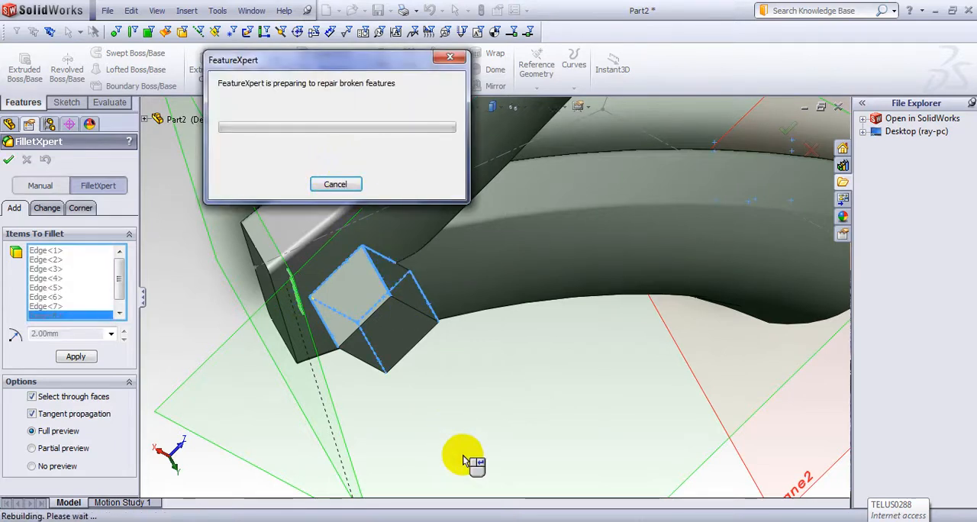
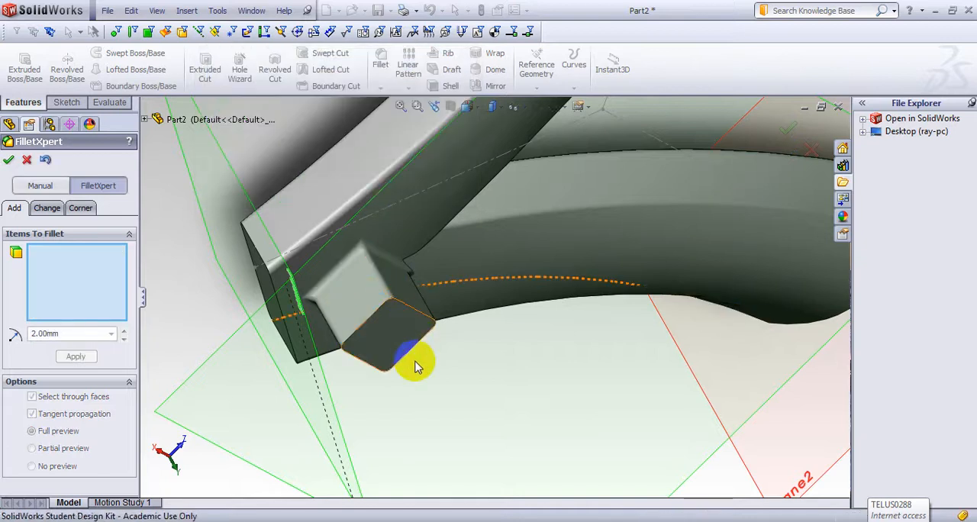
Step: Examine the 2 mm fillets around the square boss from several angles and finish the fillet command
middle_drag(433, 348, 547, 444)
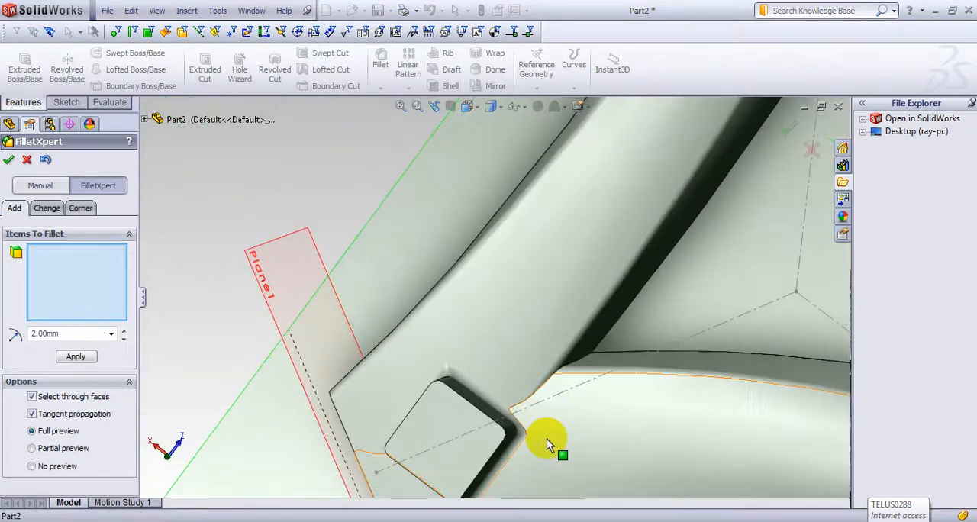
middle_drag(542, 407, 510, 399)
scroll(501, 366, down, 5)
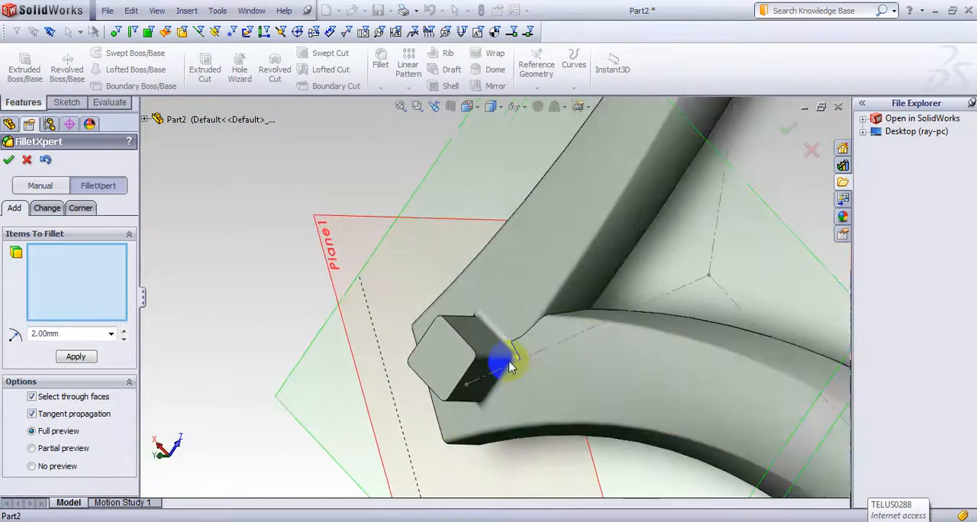
scroll(538, 366, up, 5)
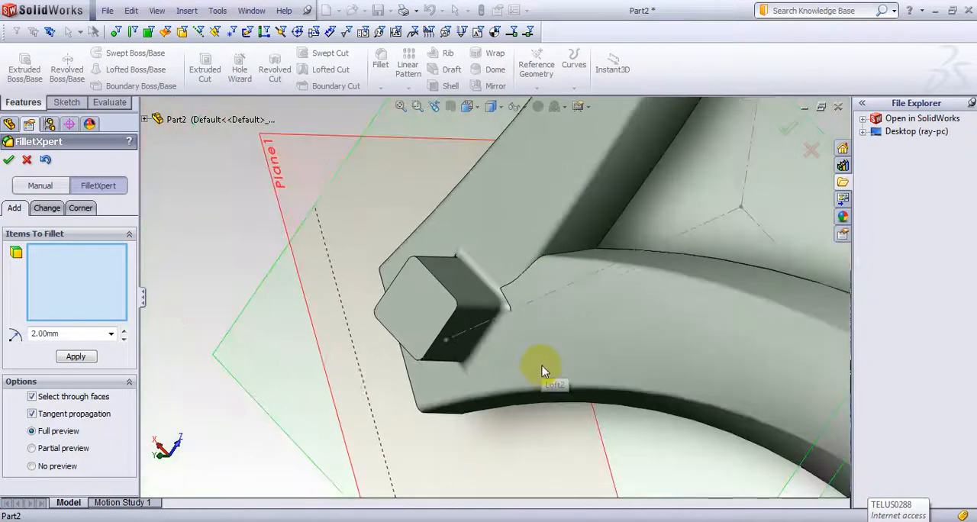
scroll(522, 386, down, 3)
scroll(535, 458, up, 5)
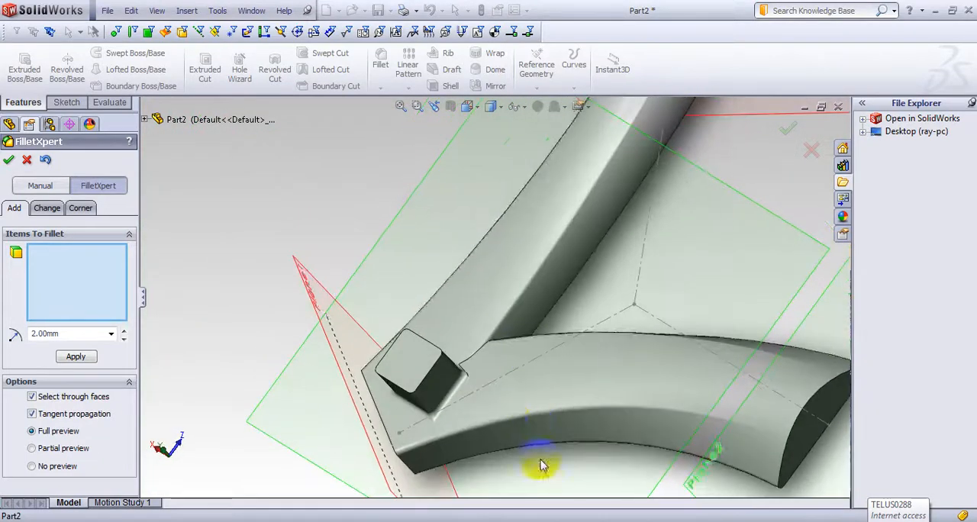
middle_drag(556, 444, 277, 192)
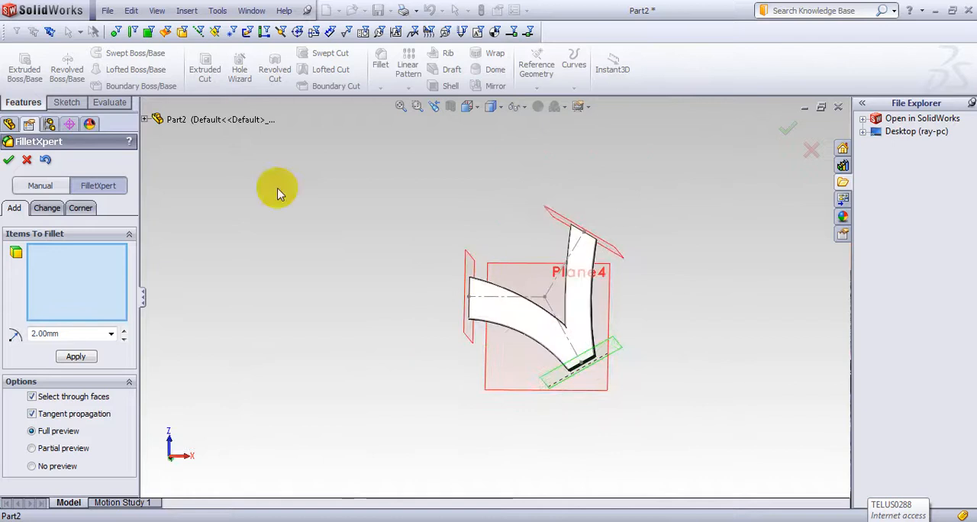
click(9, 164)
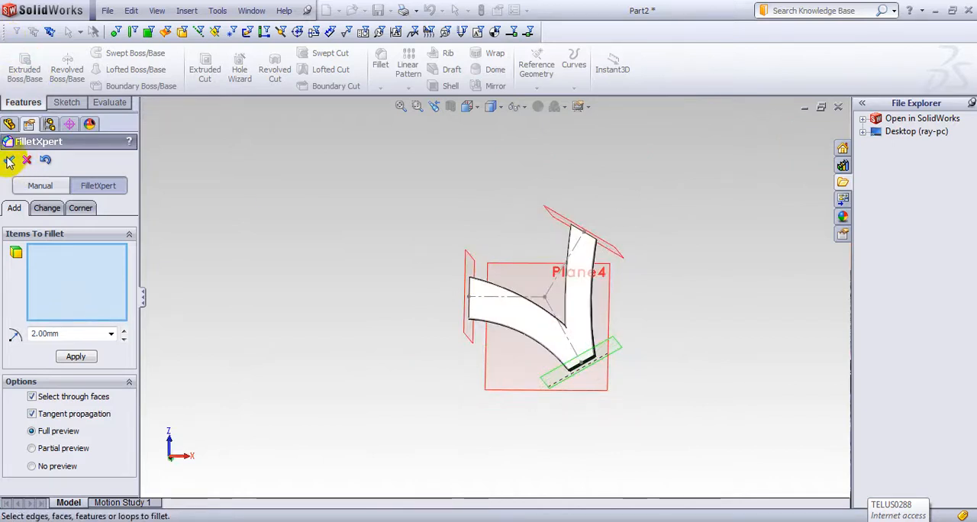
Step: Shell the part to a 0.50 mm wall, removing the flat split face, the three arm end faces and the square boss's end face
click(451, 87)
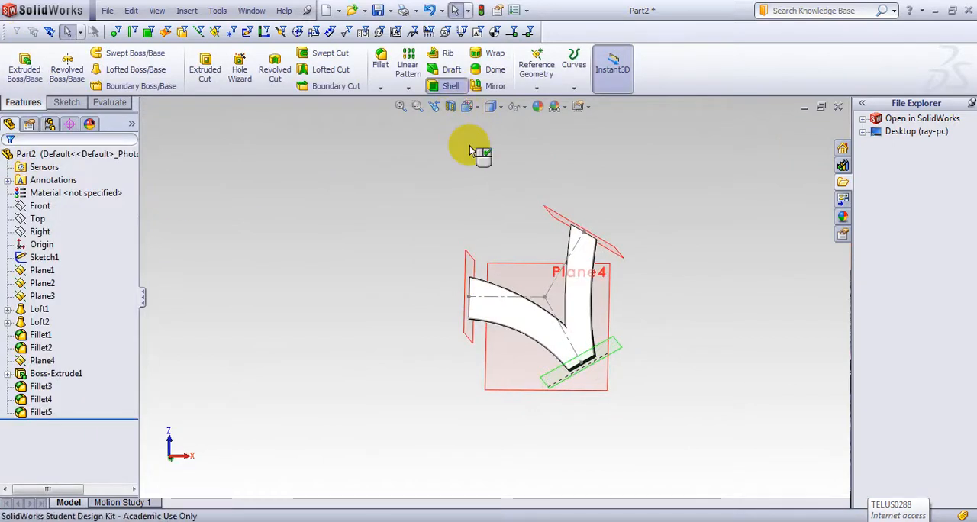
scroll(436, 298, down, 4)
click(708, 372)
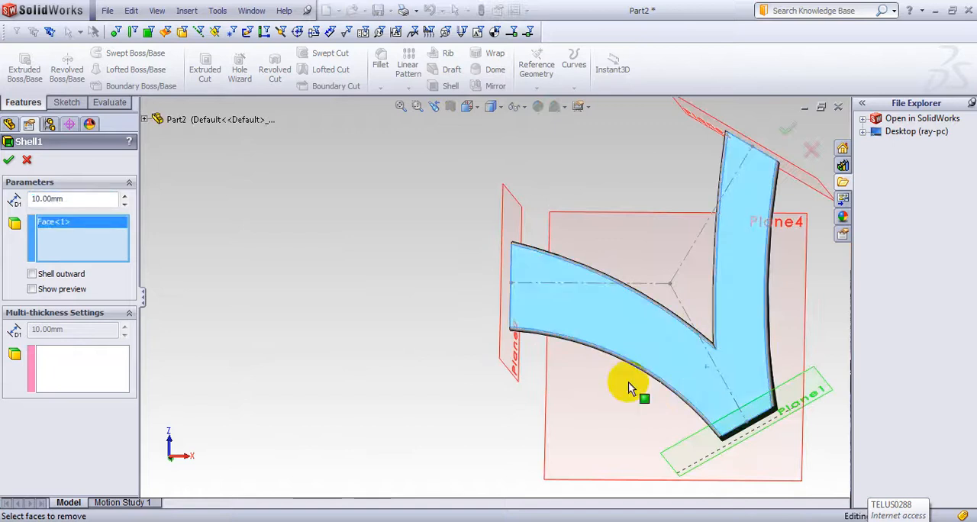
middle_drag(697, 385, 577, 298)
click(601, 297)
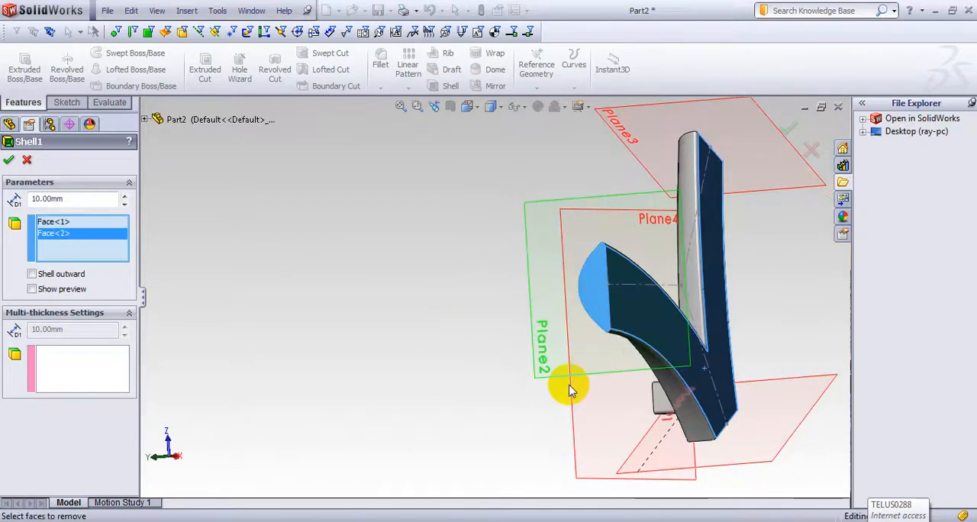
middle_drag(571, 419, 665, 399)
click(703, 406)
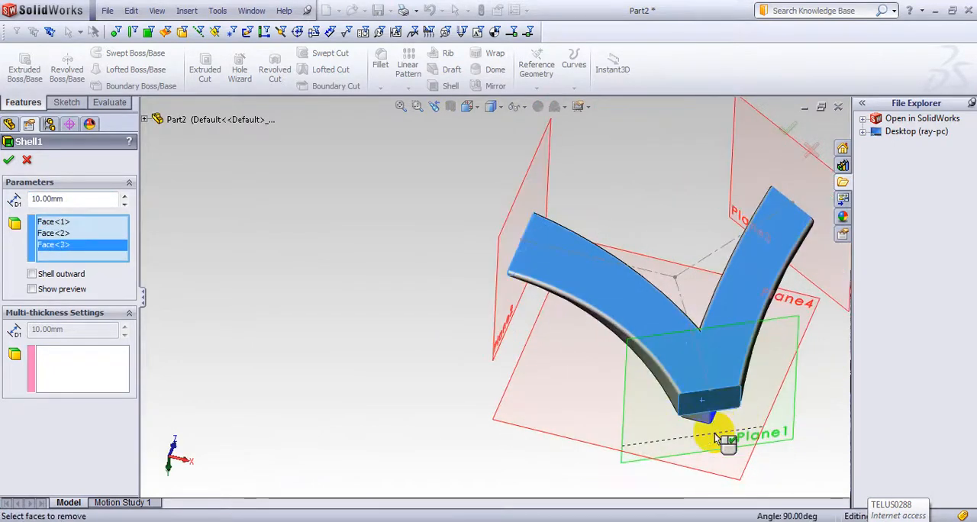
middle_drag(711, 429, 636, 515)
click(705, 274)
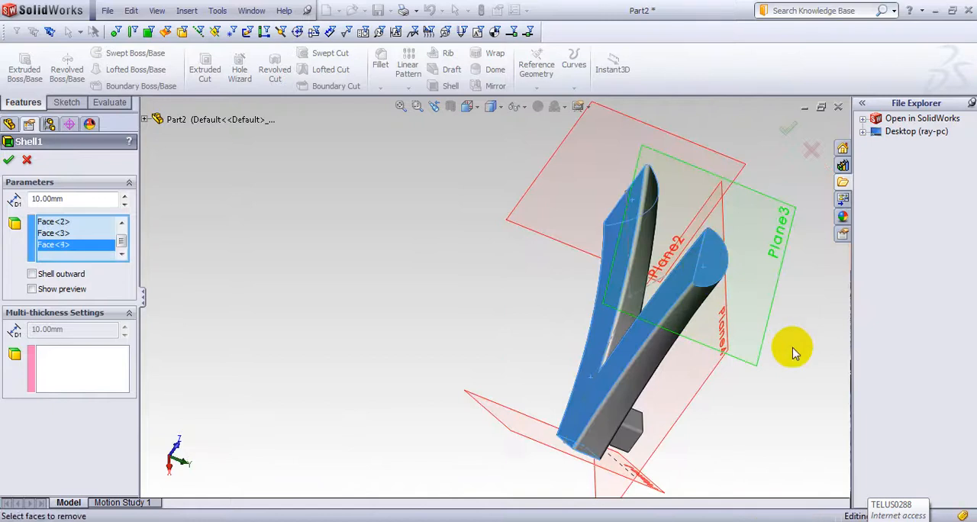
middle_drag(792, 351, 616, 446)
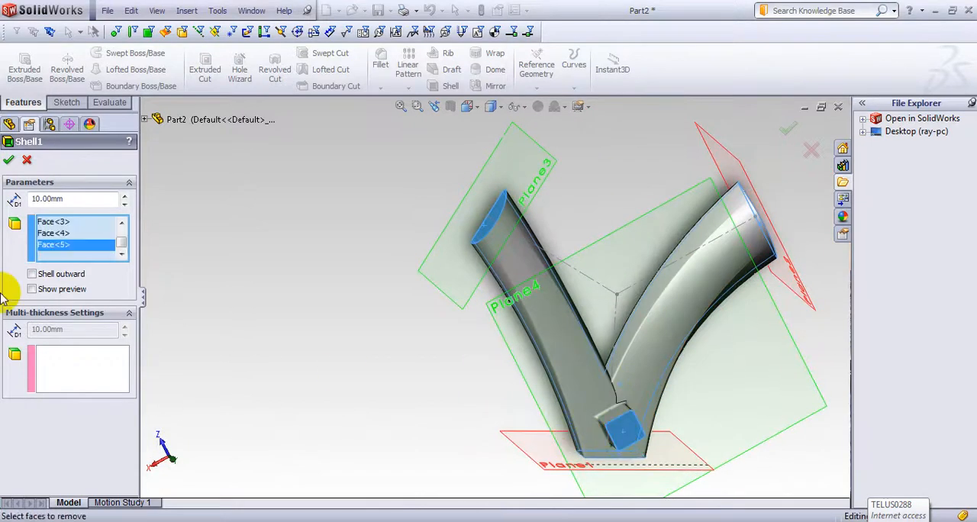
drag(76, 199, 17, 199)
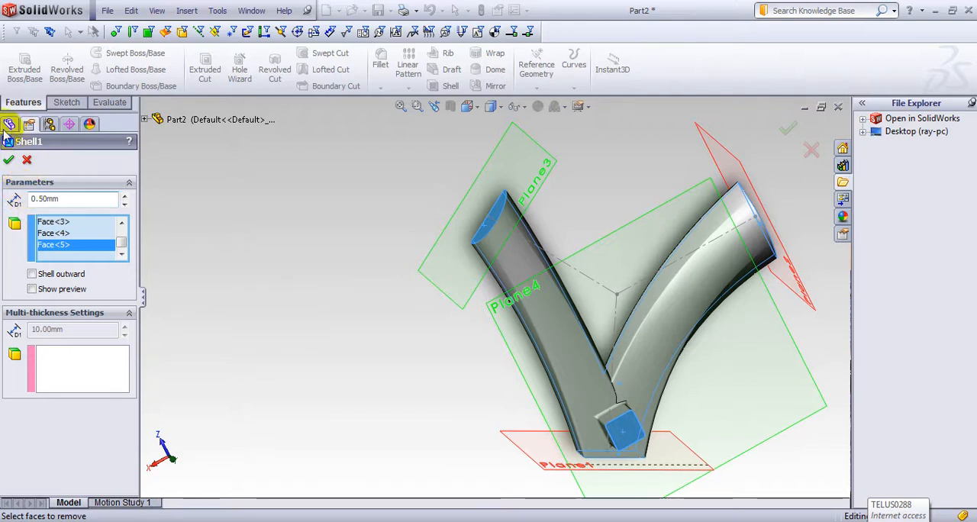
click(9, 160)
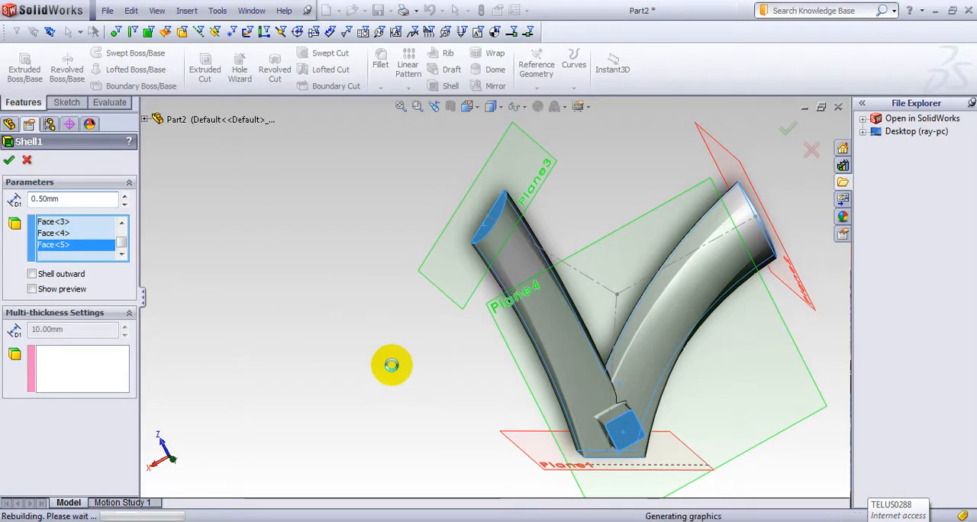
Step: Mirror the shelled body about the Top plane with Merge solids turned off
middle_drag(389, 358, 545, 305)
scroll(641, 355, down, 4)
scroll(672, 359, up, 8)
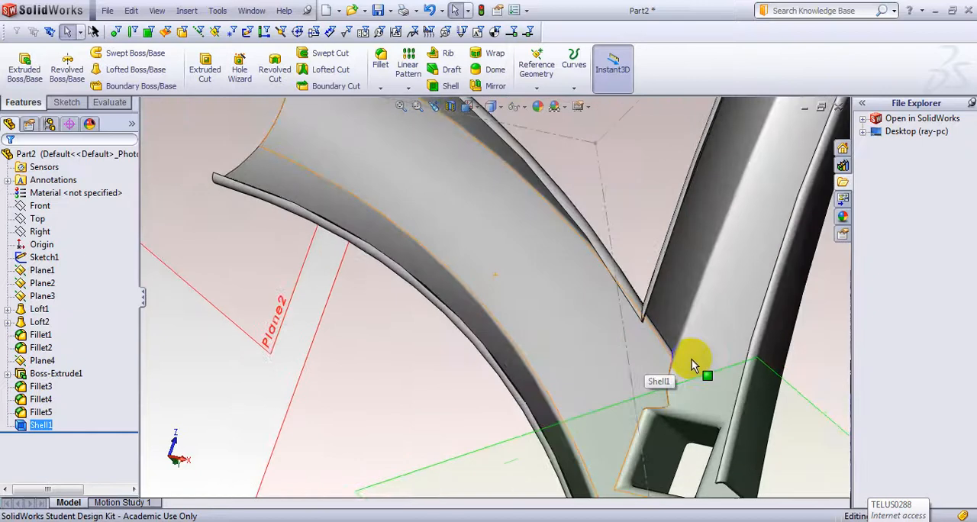
middle_drag(737, 329, 447, 323)
middle_drag(351, 281, 244, 277)
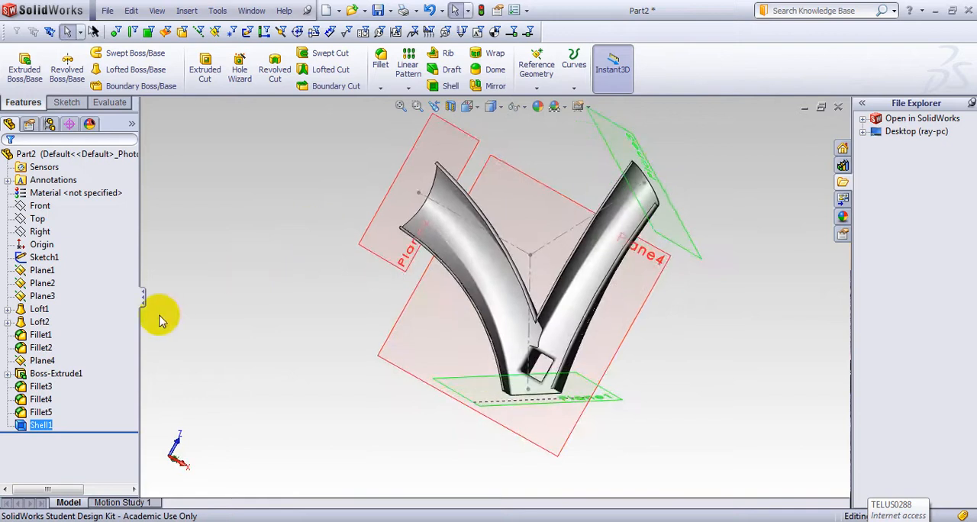
click(37, 219)
middle_drag(244, 254, 225, 269)
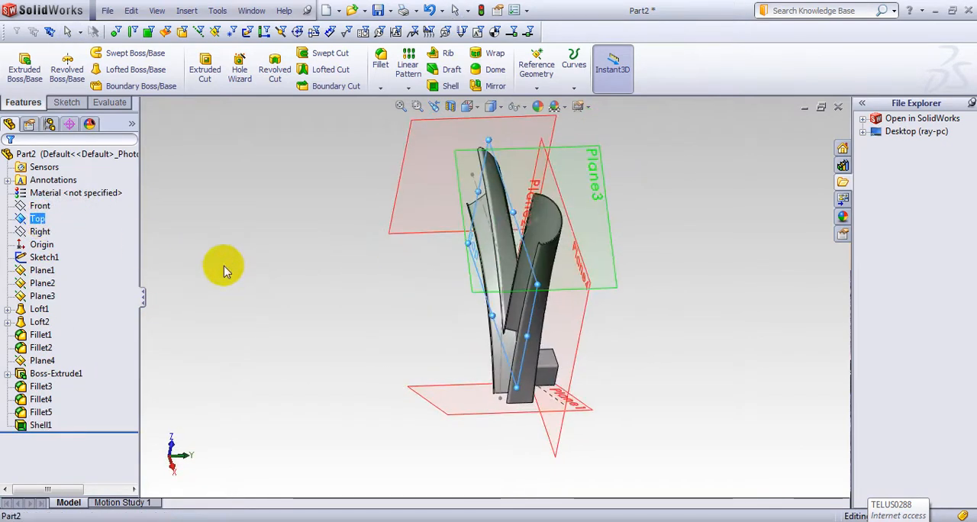
click(495, 86)
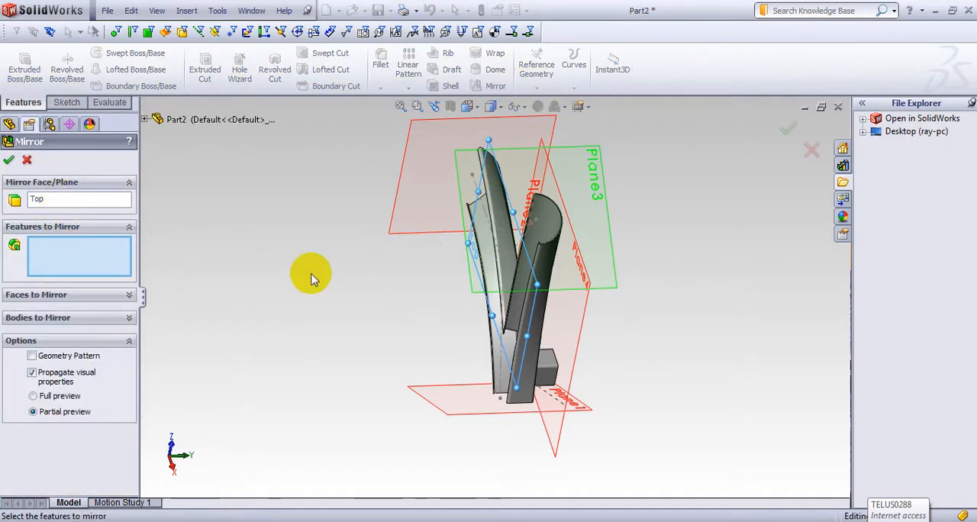
click(127, 317)
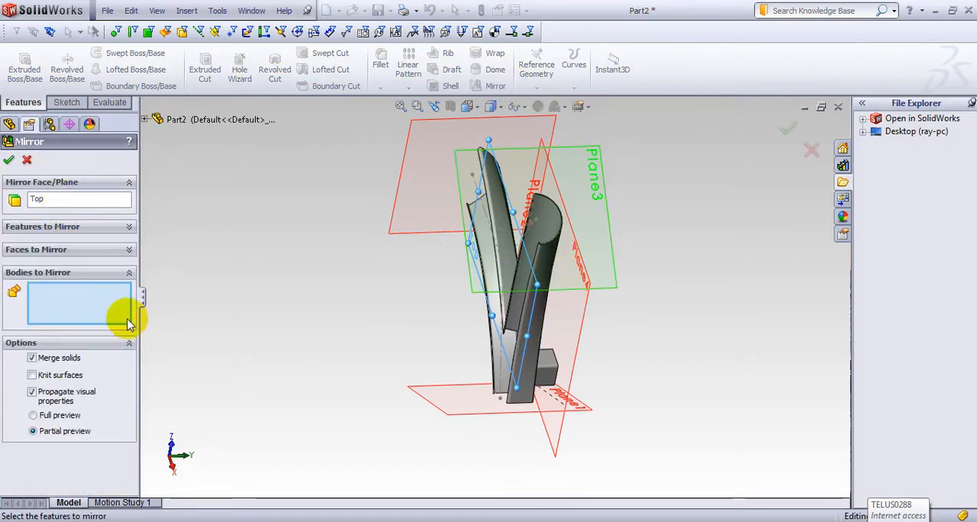
click(525, 319)
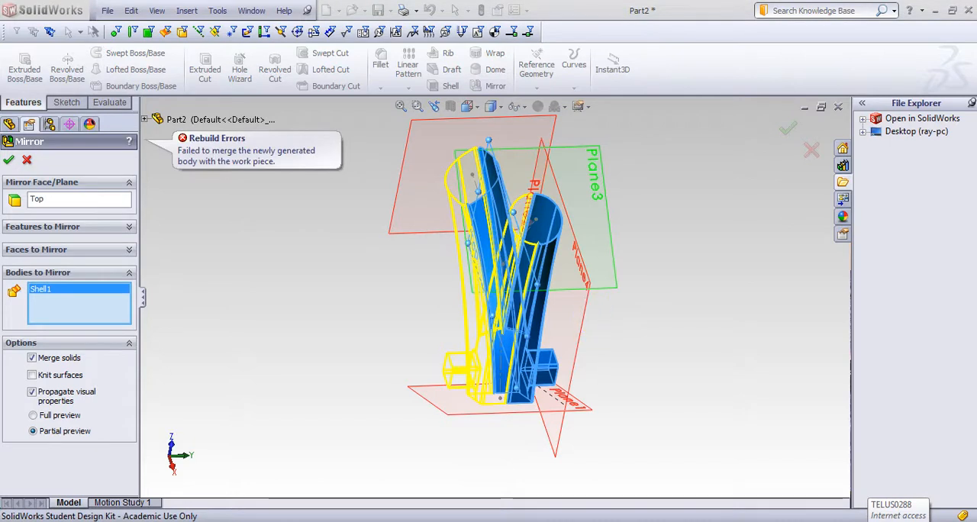
click(32, 358)
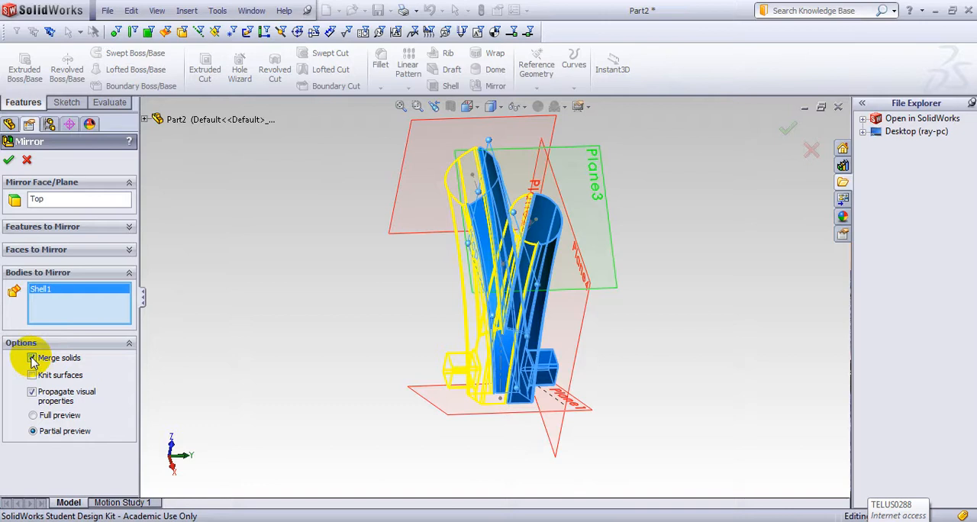
click(8, 159)
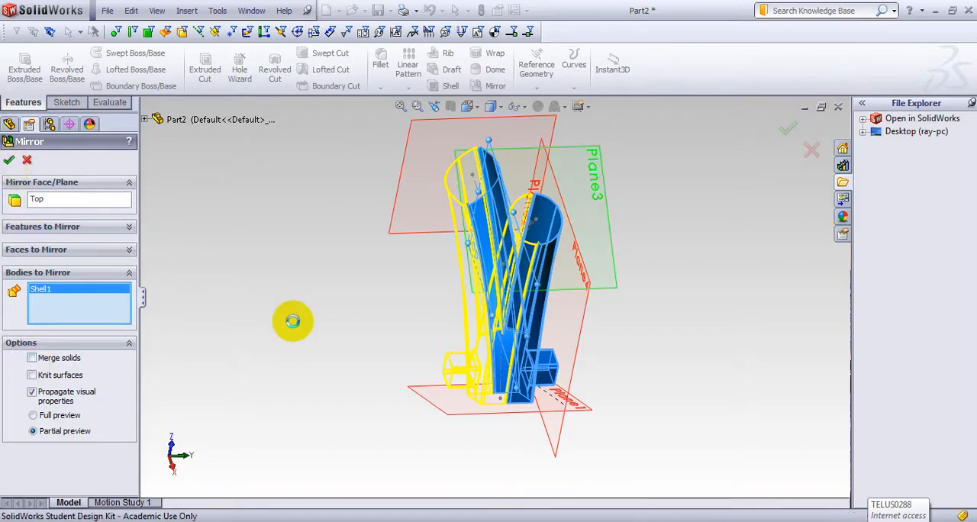
Step: Examine the joint between the two mirrored halves along the arms and at the open tube ends
mouse_move(360, 306)
middle_down()
mouse_move(394, 260)
mouse_move(371, 264)
middle_up()
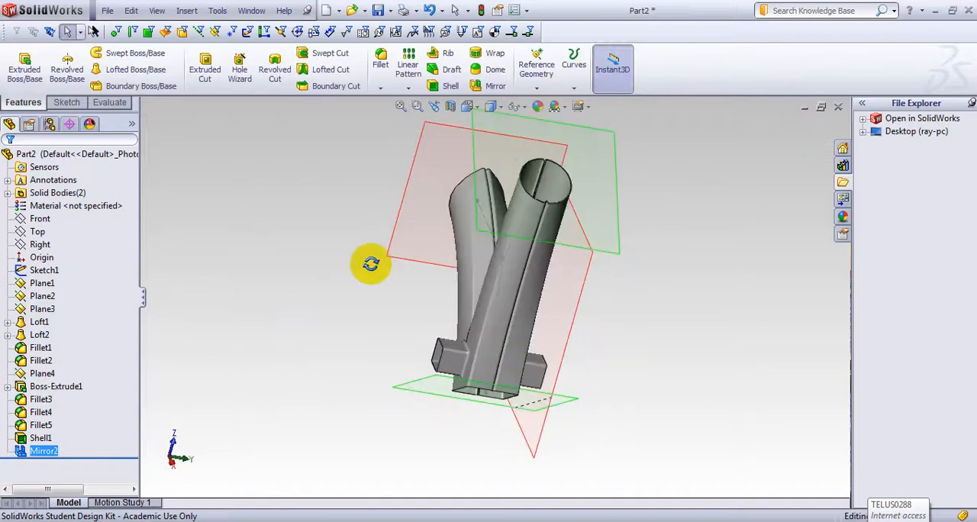
scroll(491, 250, down, 5)
scroll(597, 221, up, 3)
middle_drag(684, 233, 357, 345)
scroll(333, 300, down, 8)
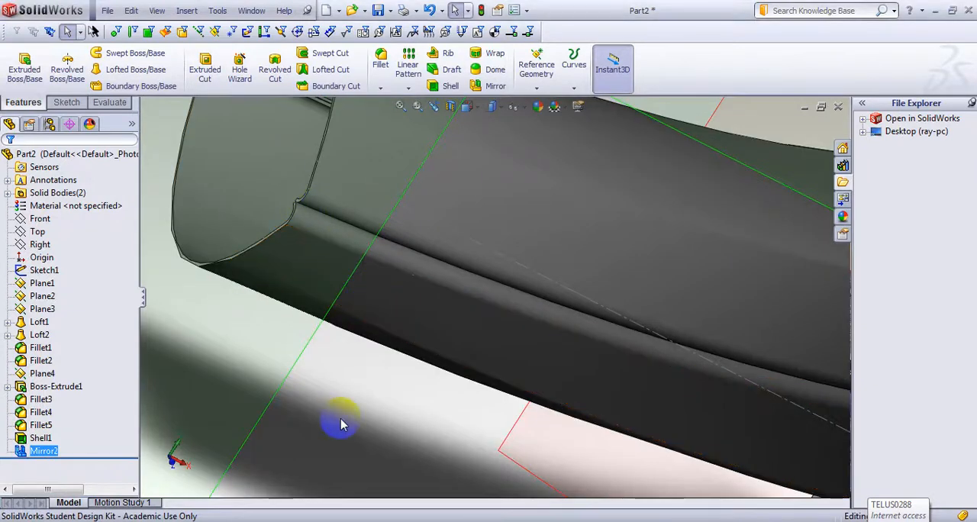
middle_drag(342, 423, 390, 442)
middle_drag(439, 266, 450, 308)
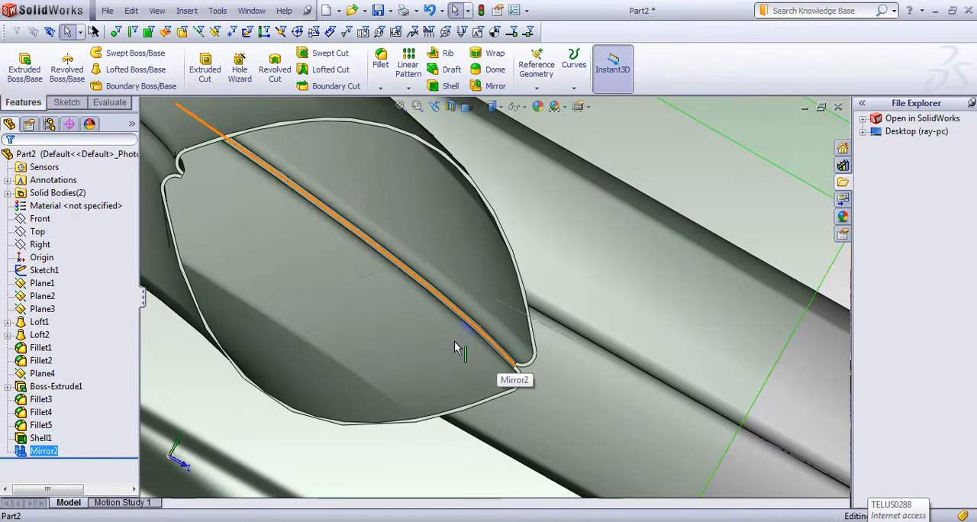
scroll(595, 183, up, 4)
scroll(603, 183, up, 3)
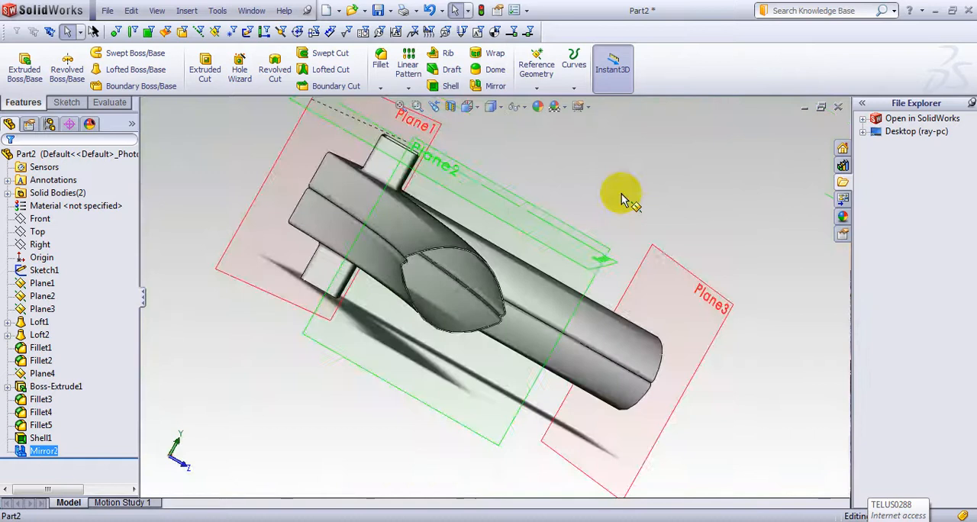
middle_drag(625, 131, 488, 340)
middle_drag(503, 373, 393, 208)
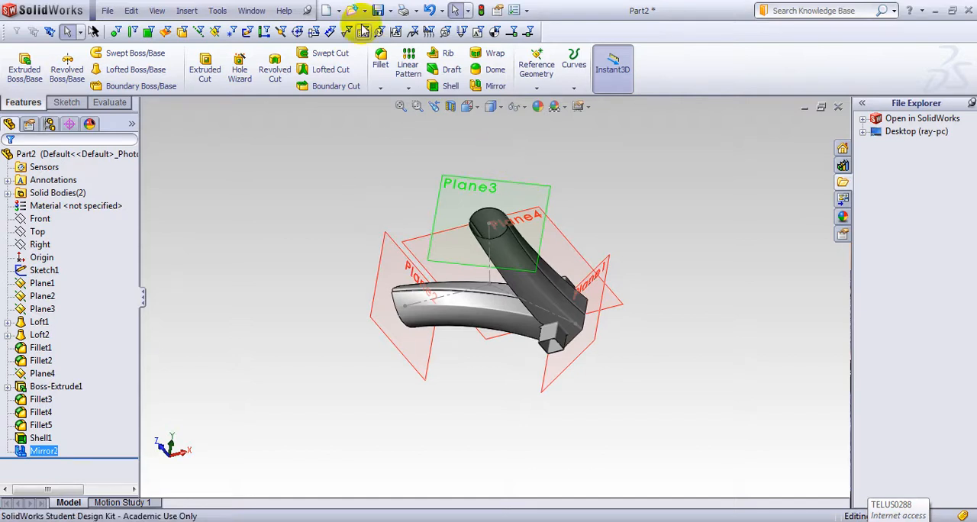
click(188, 11)
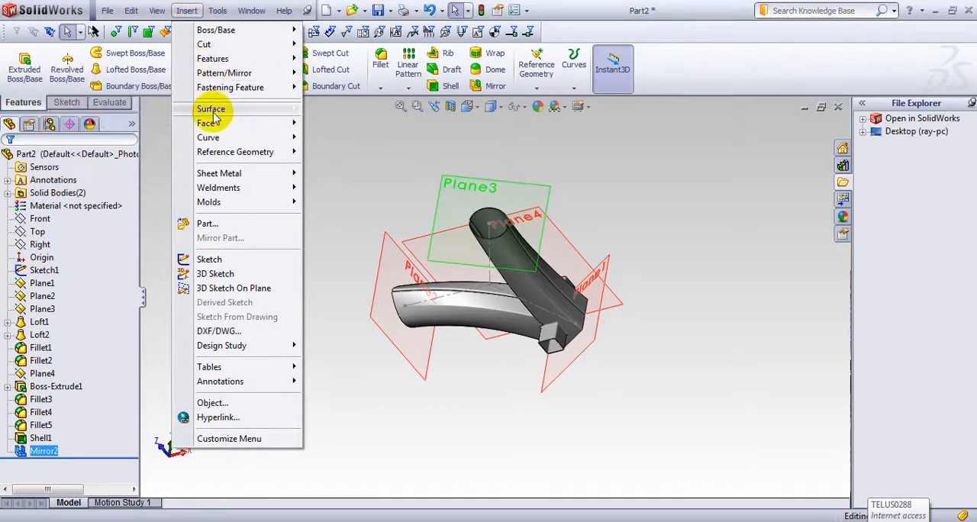
mouse_move(214, 125)
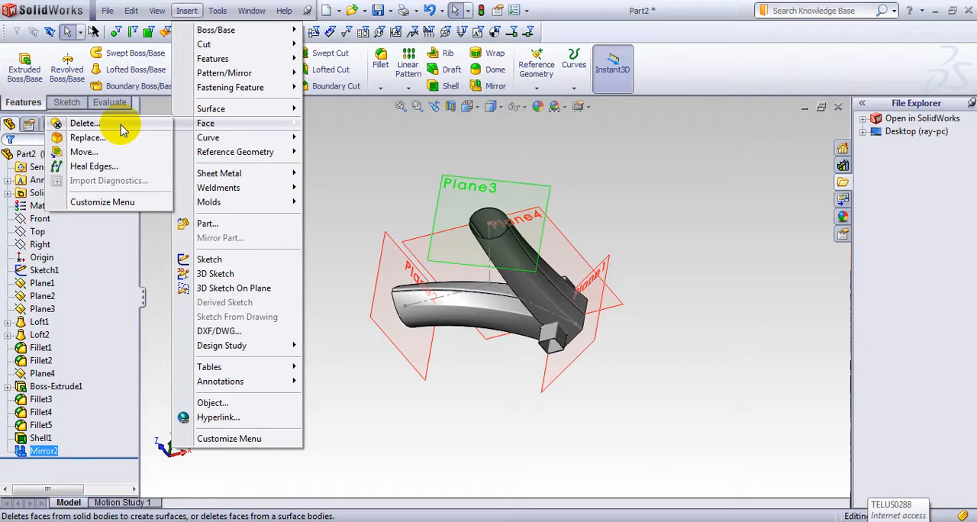
click(332, 145)
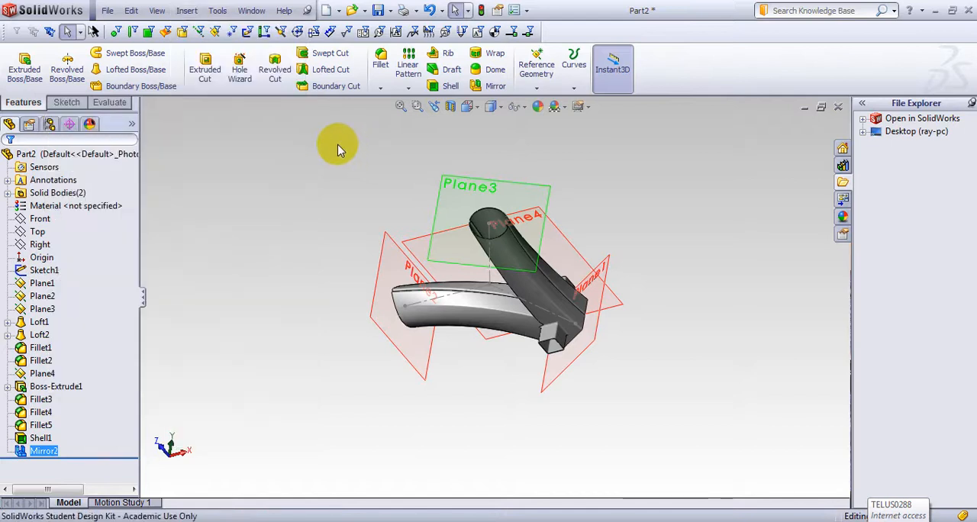
middle_drag(447, 349, 476, 348)
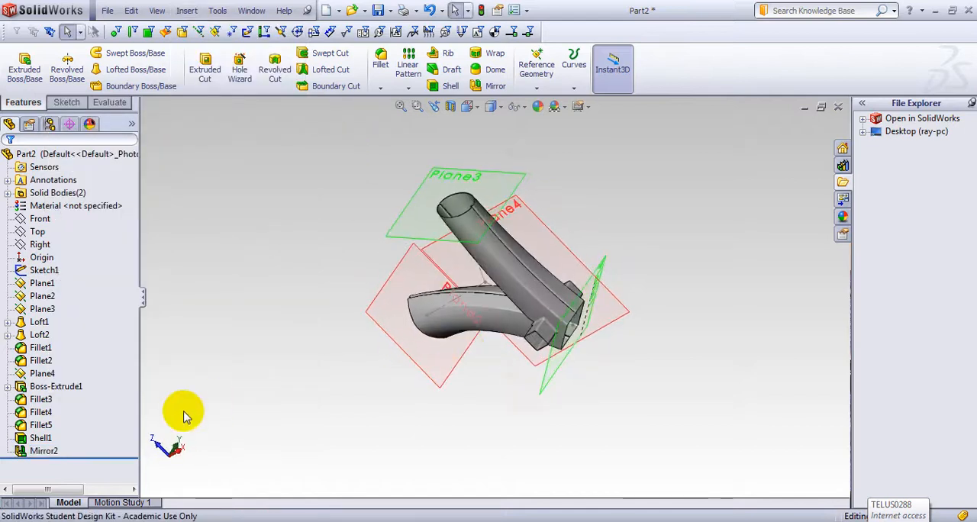
Step: Check which sketches the first loft (Loft1) is built from and open that loft for editing
click(8, 323)
click(34, 335)
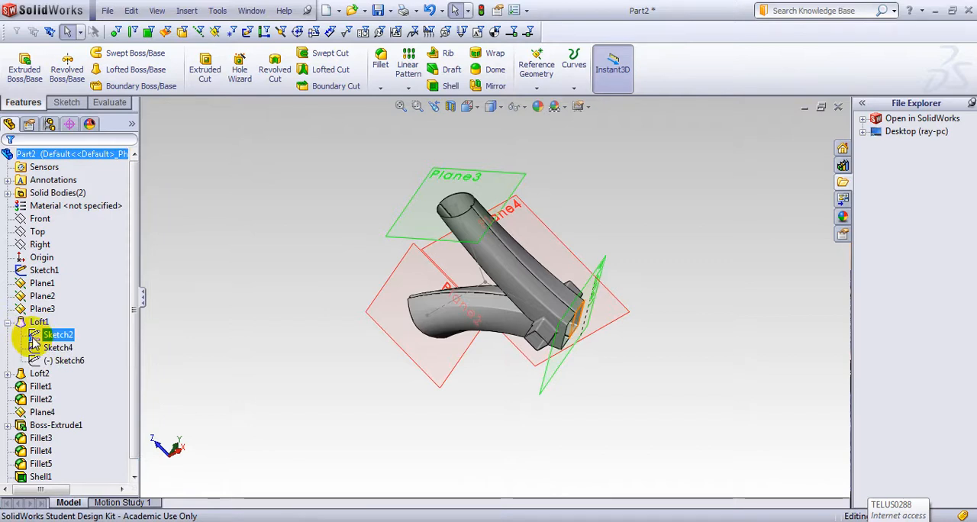
click(7, 323)
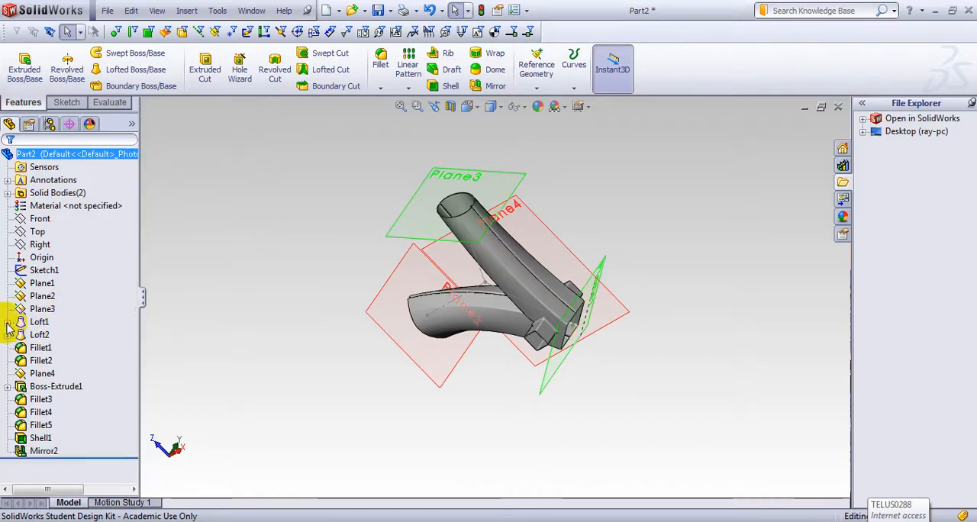
click(37, 322)
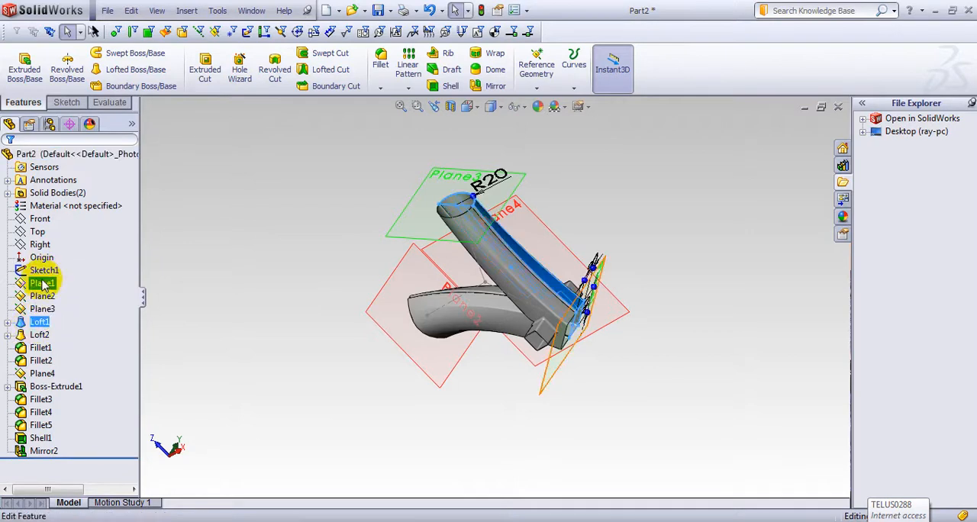
click(38, 325)
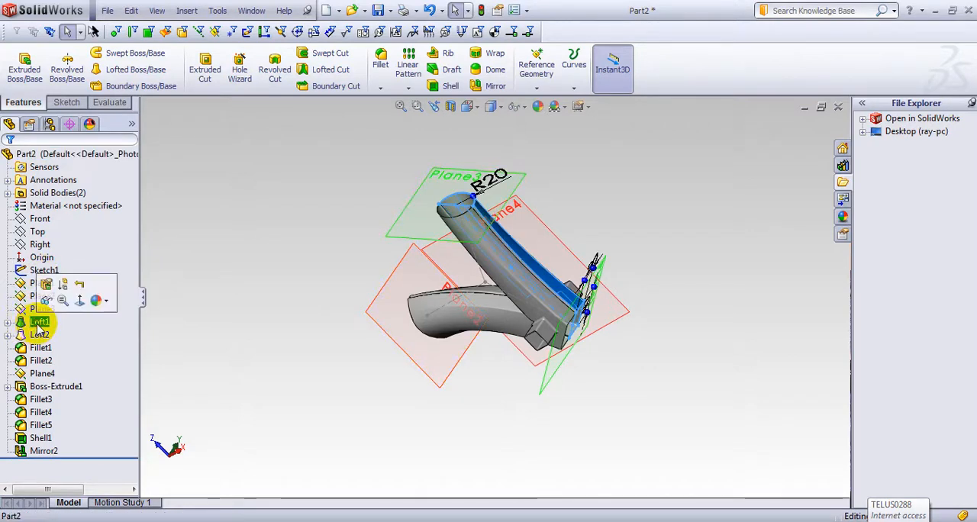
click(43, 287)
click(35, 325)
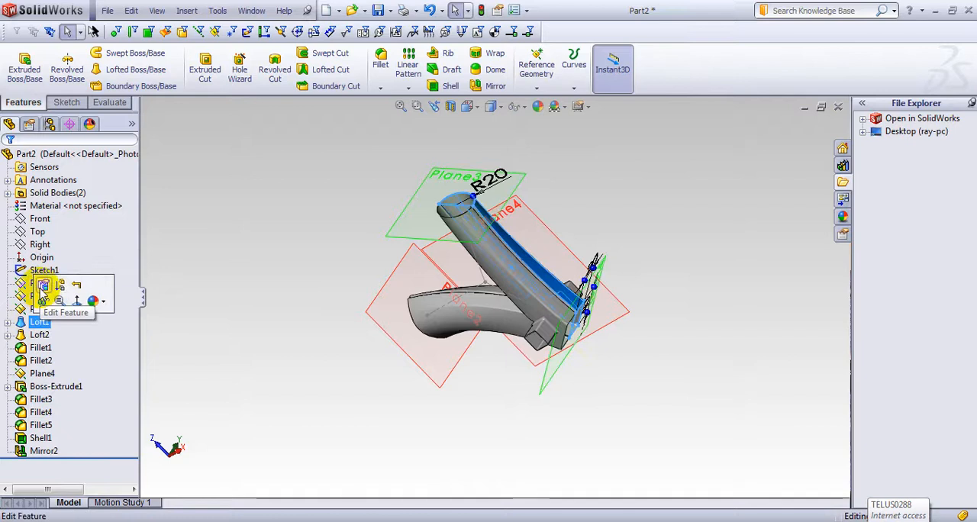
click(43, 287)
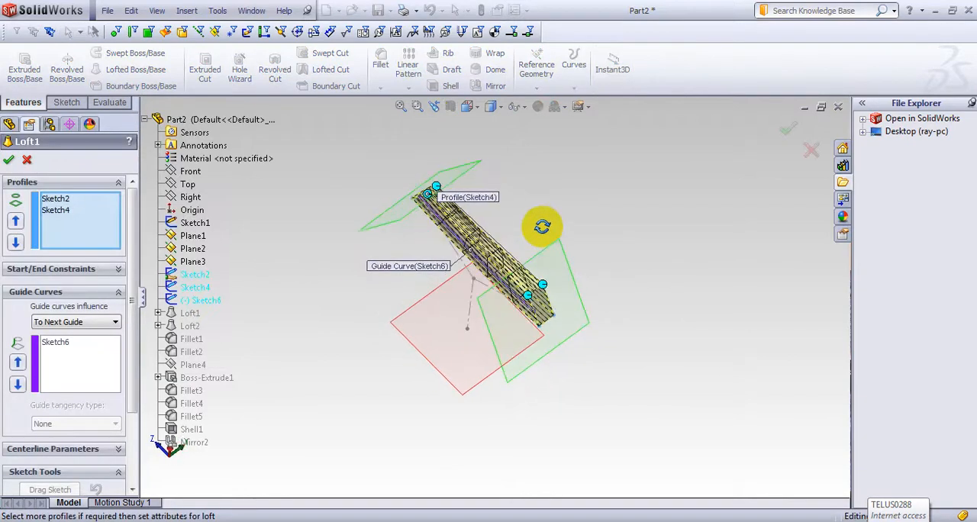
Step: Show all connectors of Loft1, shift the two upper connectors along the arched end profile Sketch4, and accept the loft
middle_drag(542, 227, 540, 248)
scroll(538, 267, down, 3)
middle_drag(596, 306, 522, 318)
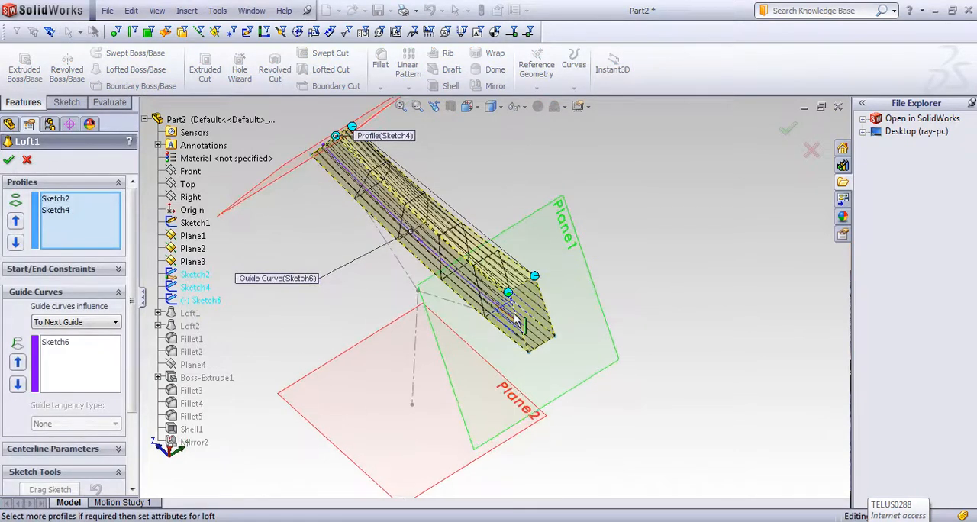
right_click(533, 307)
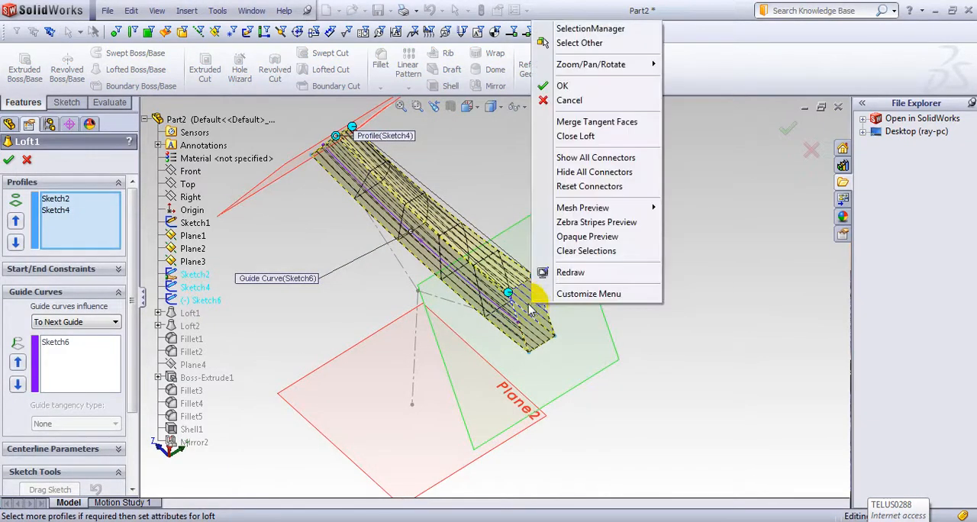
click(589, 159)
middle_drag(619, 321, 450, 304)
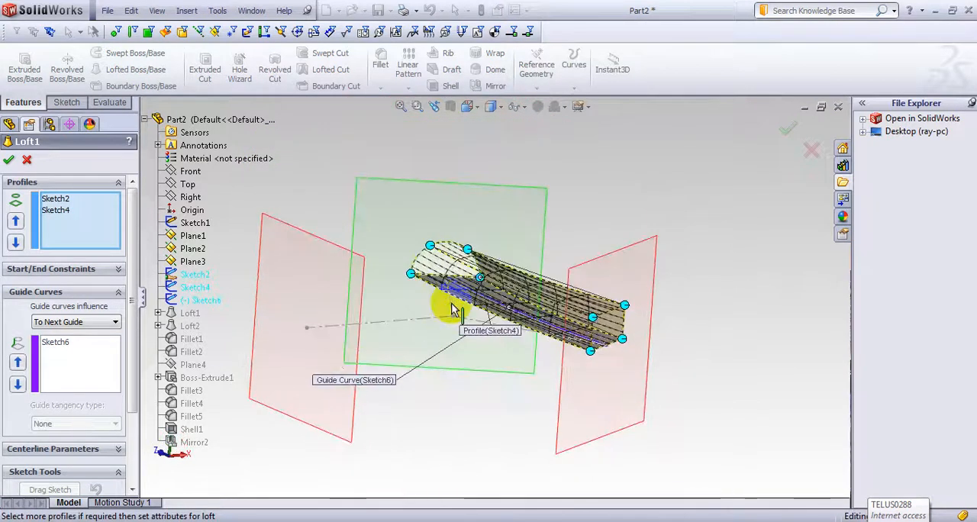
drag(467, 252, 424, 263)
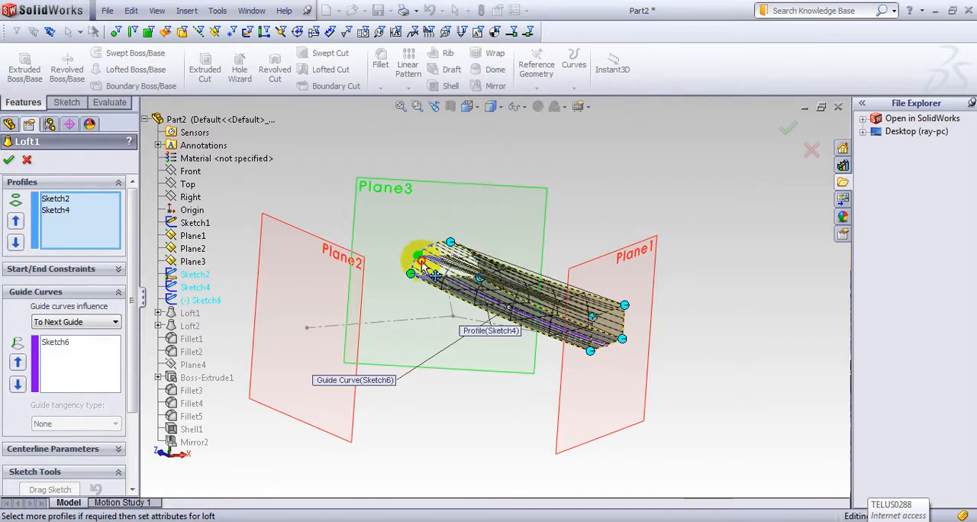
click(8, 160)
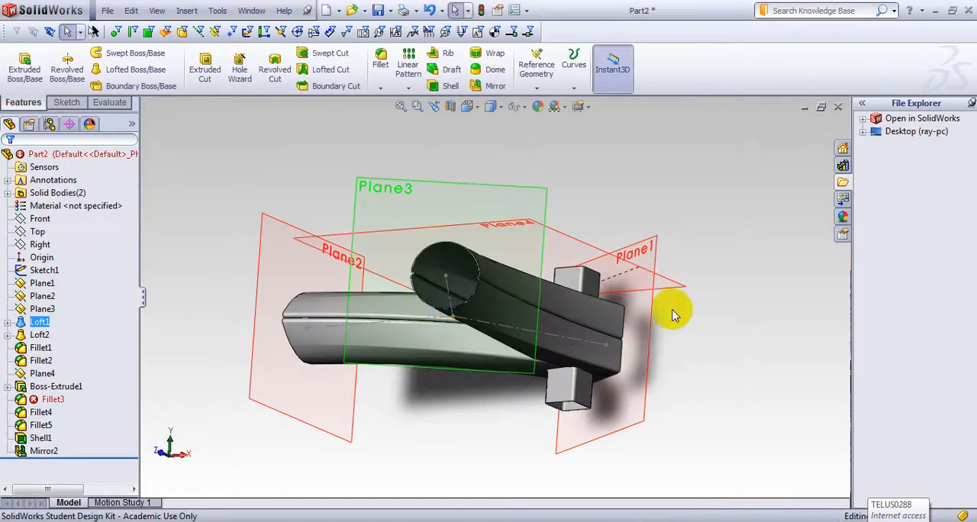
Step: Examine the reshaped arm, the joint between the mirrored halves and the open tube ends from several angles
middle_drag(673, 315, 744, 480)
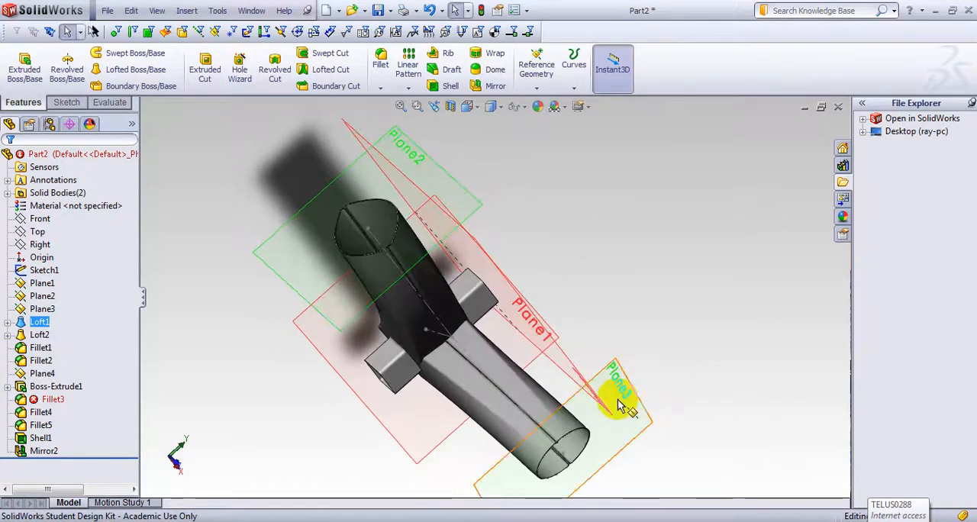
middle_drag(620, 406, 562, 358)
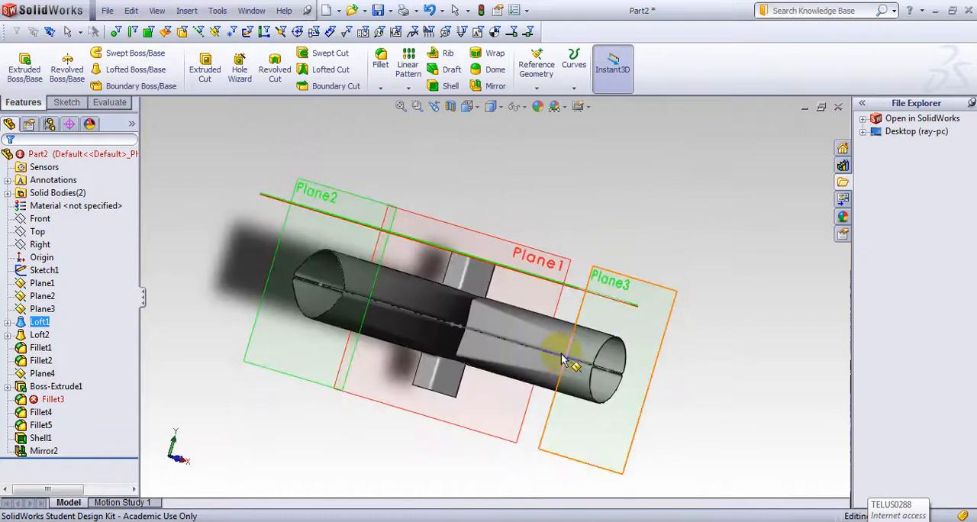
middle_drag(649, 366, 506, 345)
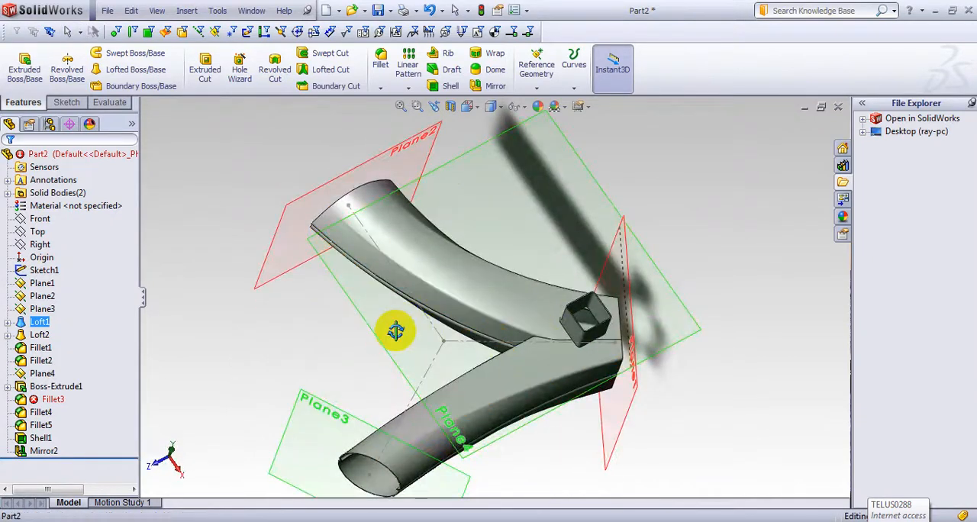
middle_drag(395, 330, 320, 314)
middle_drag(457, 225, 229, 208)
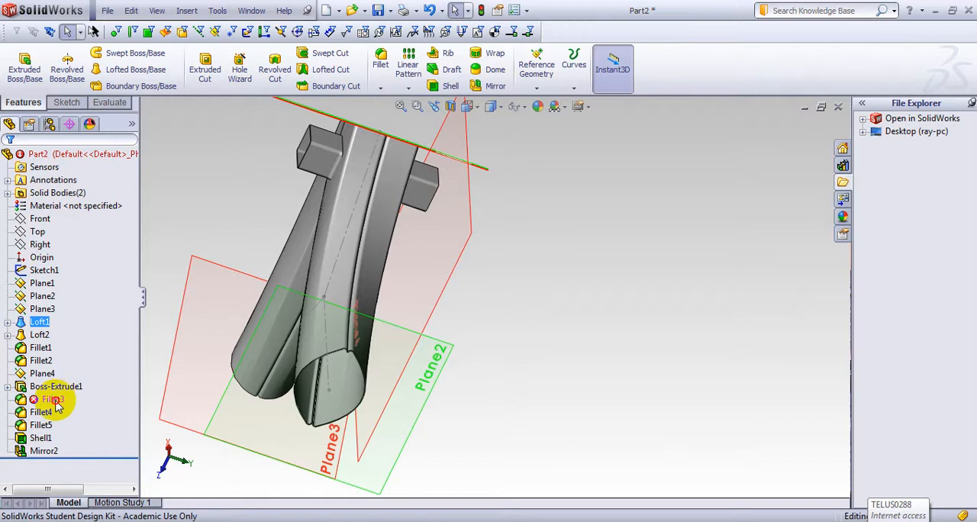
middle_drag(484, 394, 281, 358)
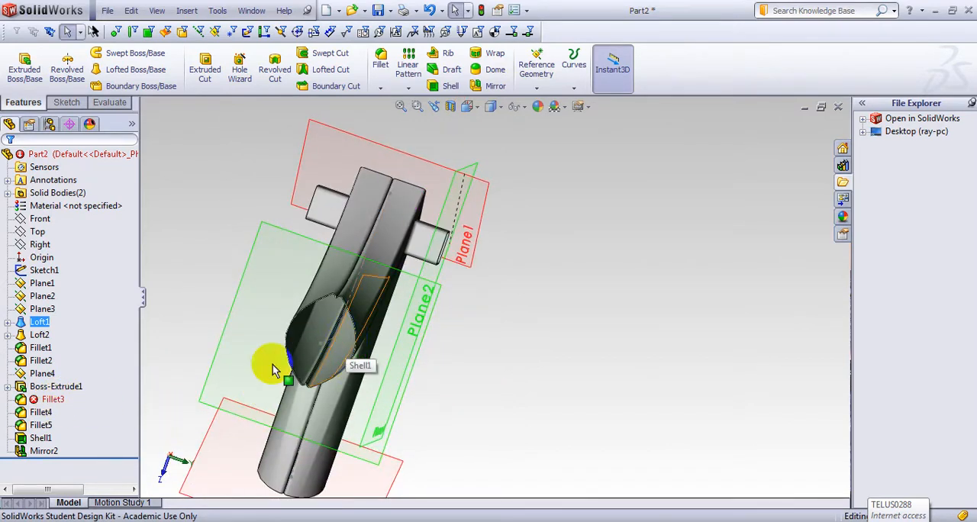
Step: Undo the connector change on Loft1 and let the part rebuild
click(85, 389)
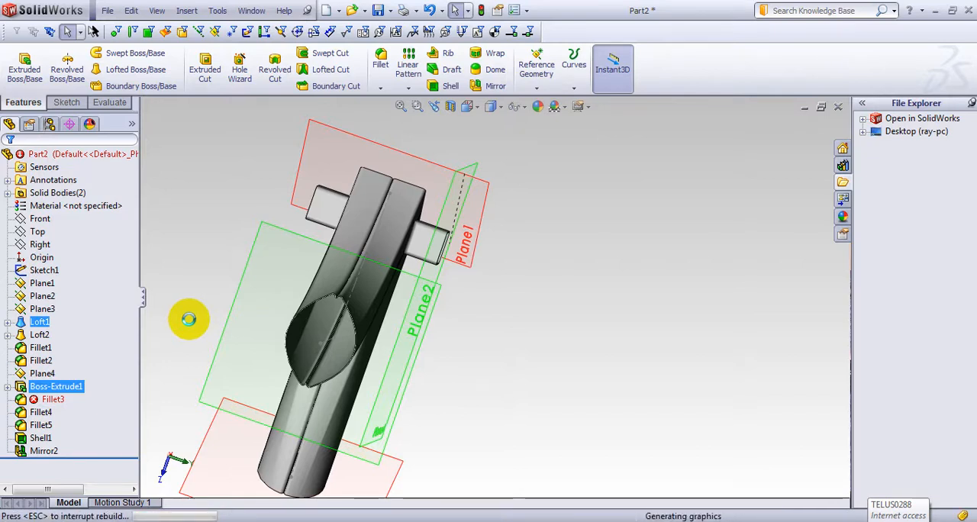
middle_drag(321, 356, 374, 298)
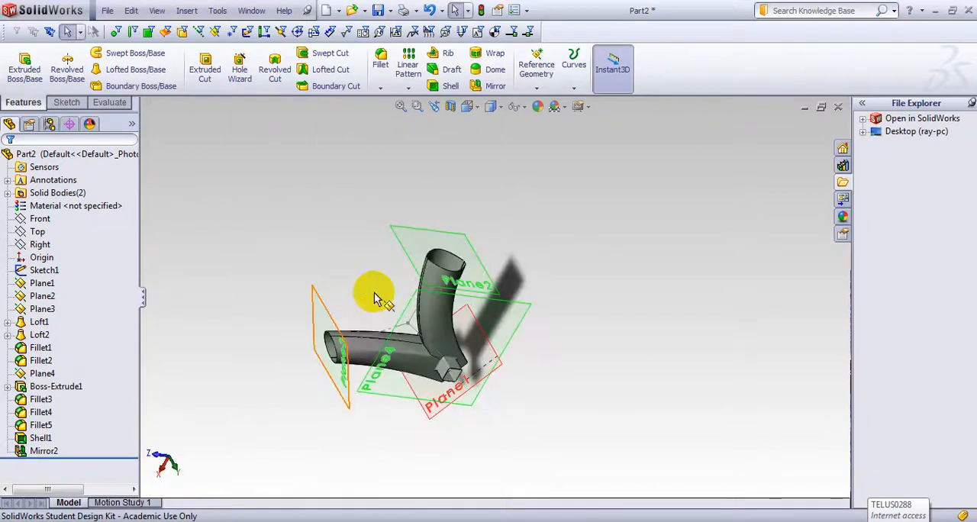